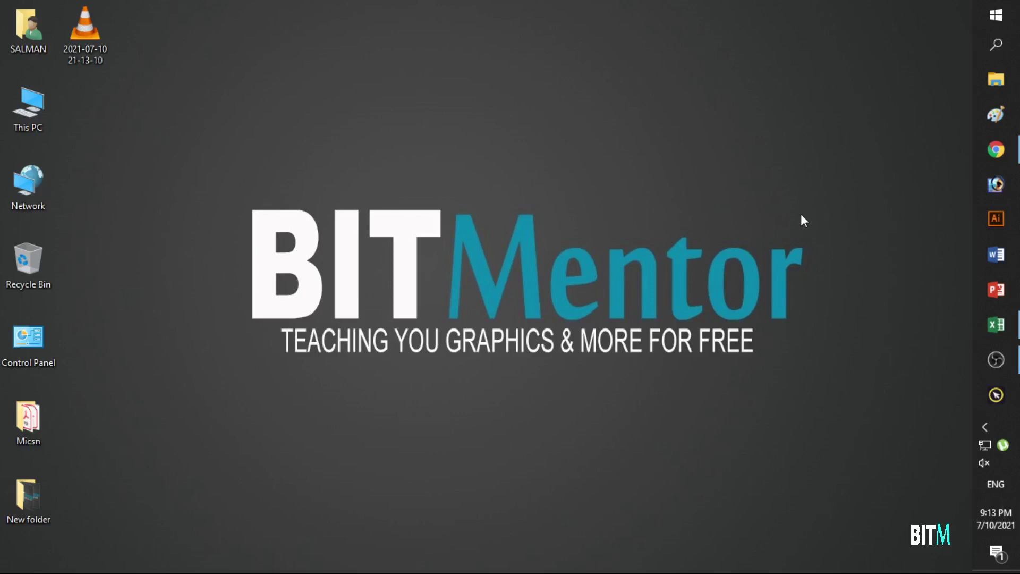
# - Restore the blank Book1 workbook from the taskbar so it fills the screen
pyautogui.click(994, 323)
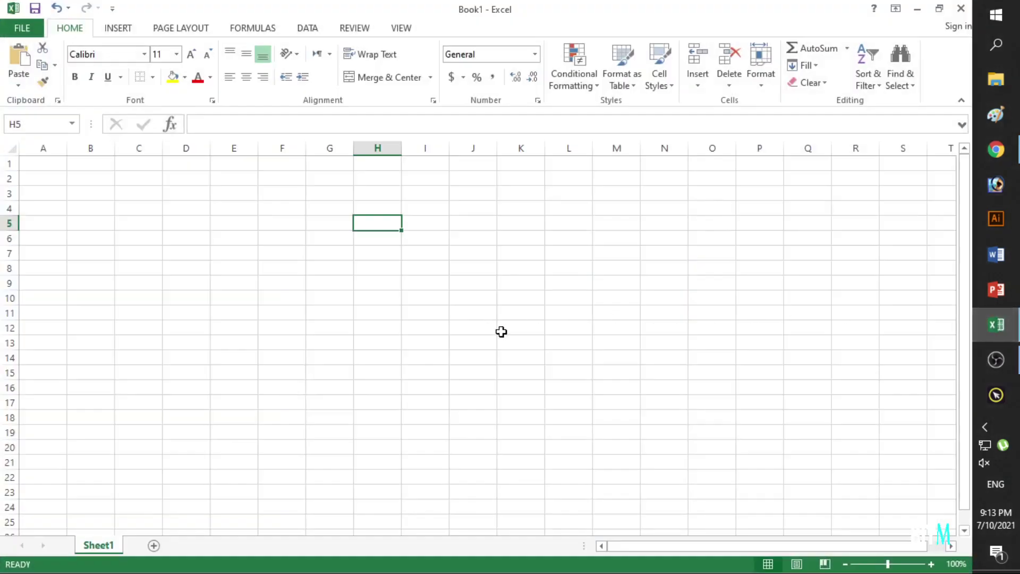
# - Draw a thick box border around the range C4:F13
pyautogui.click(273, 285)
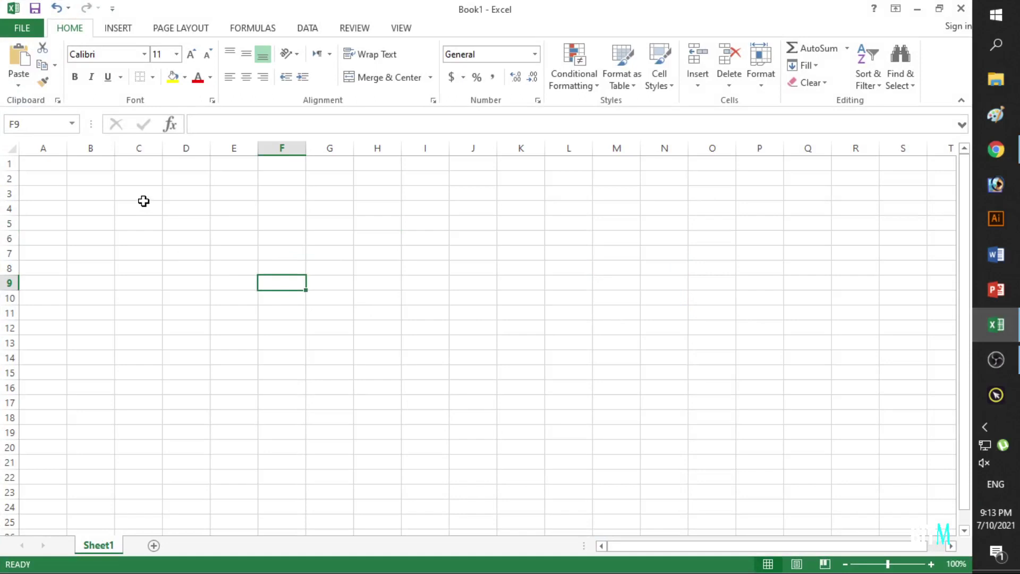
pyautogui.moveTo(143, 201)
pyautogui.mouseDown()
pyautogui.moveTo(284, 322)
pyautogui.moveTo(280, 339)
pyautogui.mouseUp()
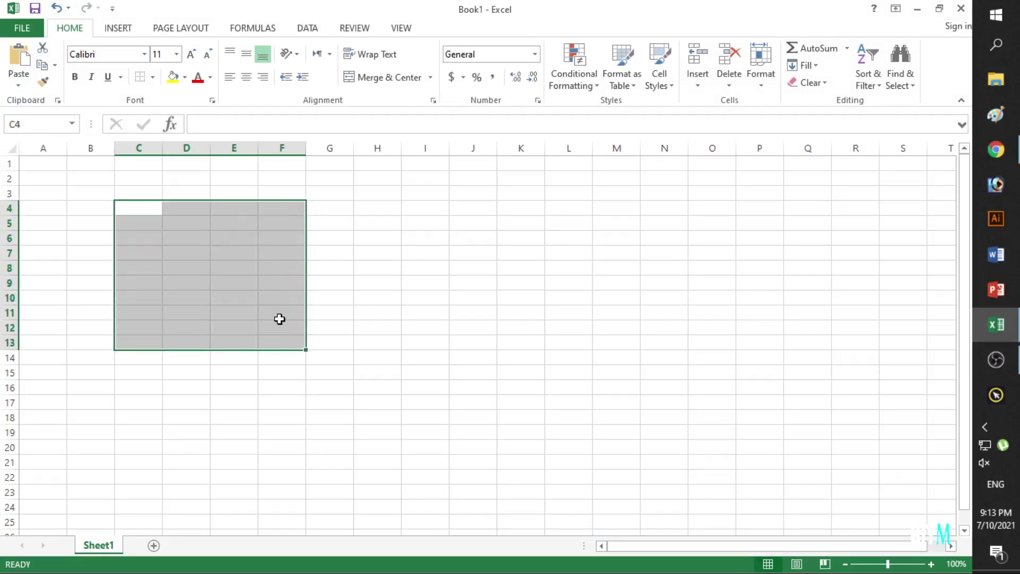
pyautogui.click(152, 77)
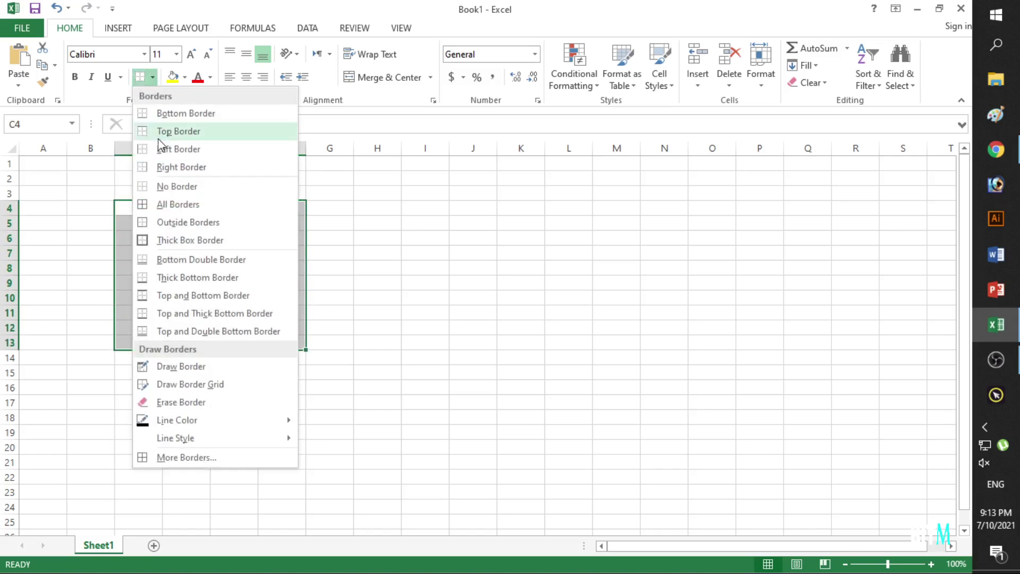
pyautogui.click(174, 240)
# - Reselect C4:F13 and bring up the Conditional Formatting menu
pyautogui.click(186, 258)
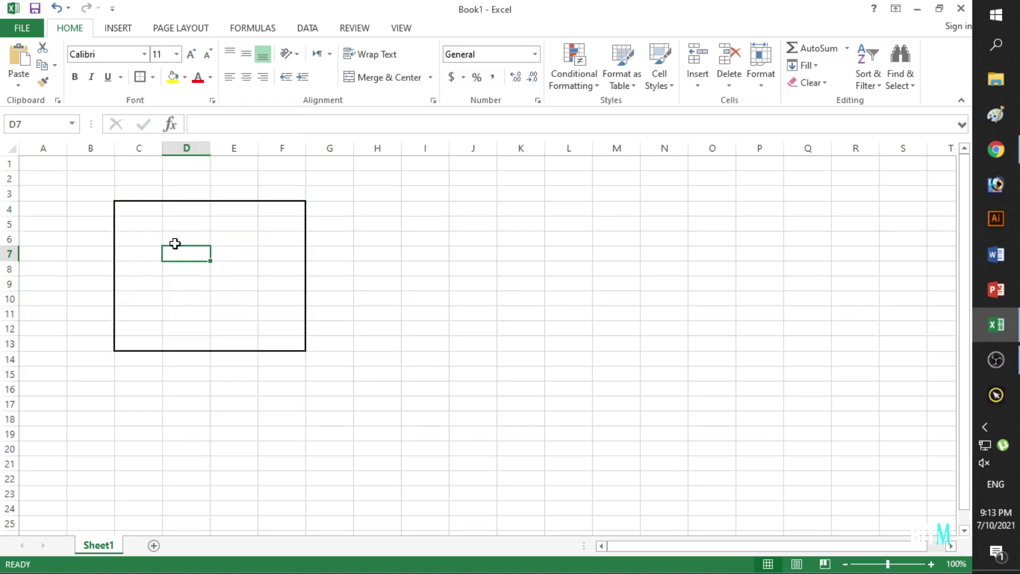
pyautogui.moveTo(145, 212); pyautogui.dragTo(289, 340)
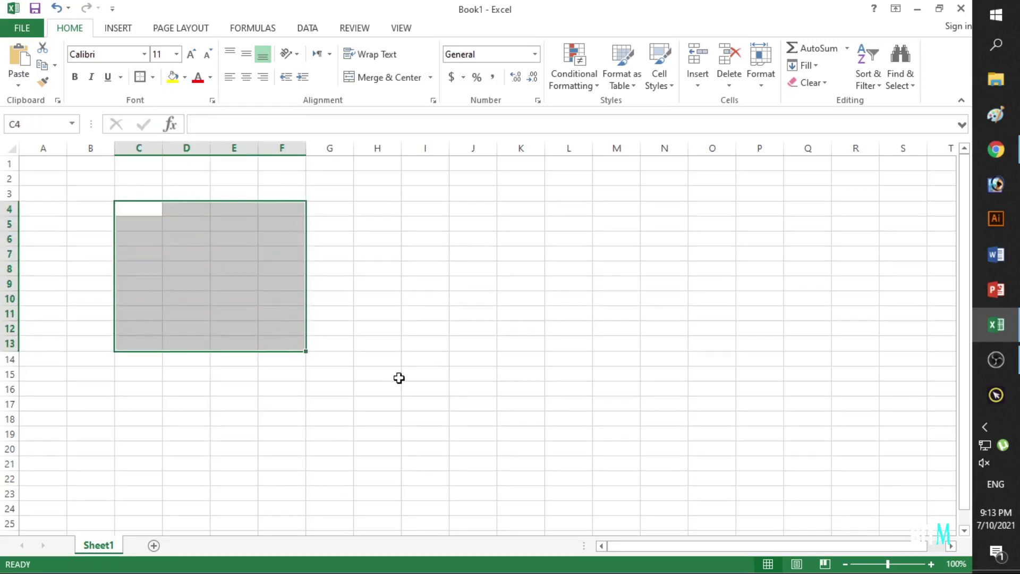
pyautogui.click(566, 72)
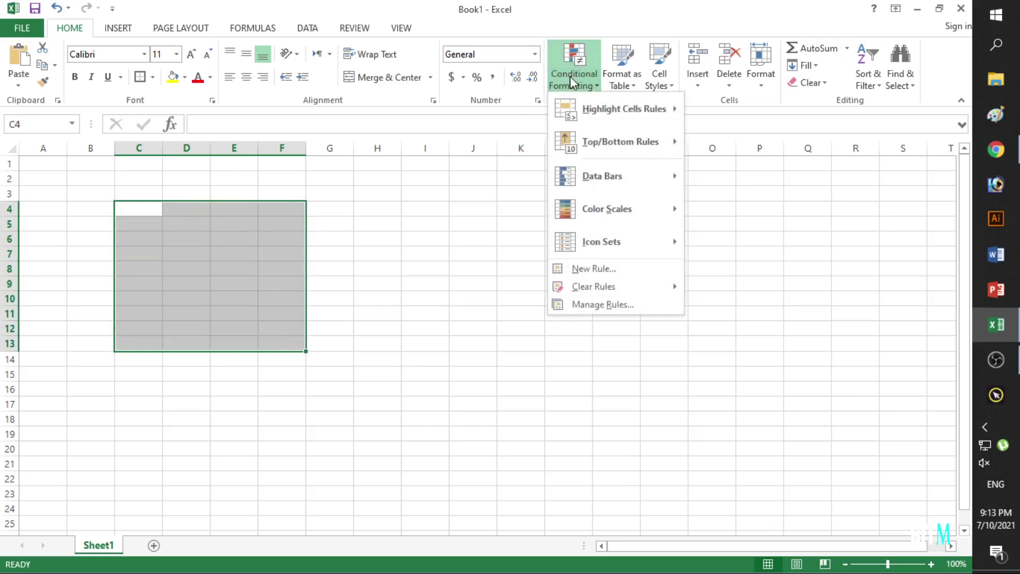
pyautogui.moveTo(624, 109)
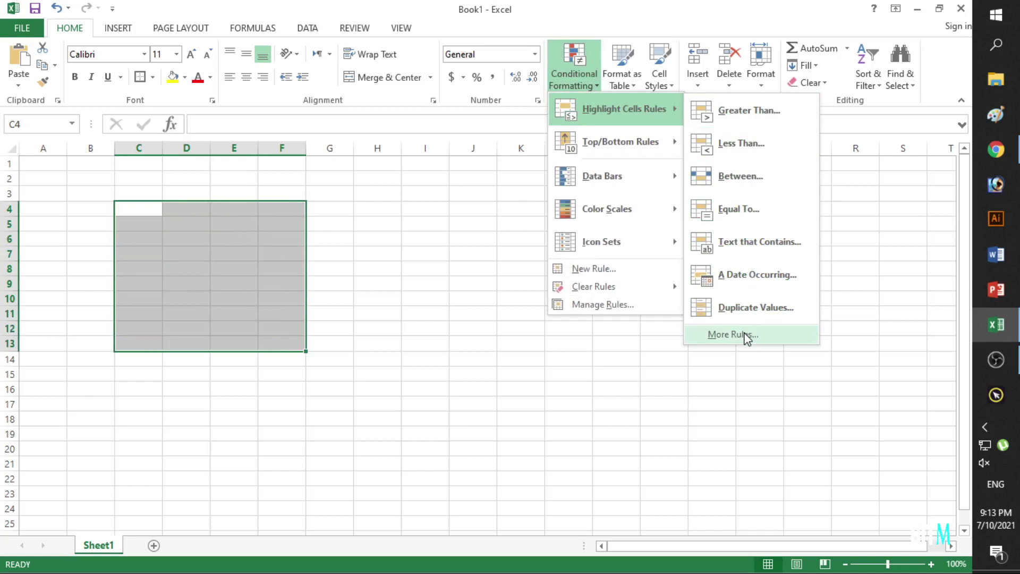
# - Start a More Rules formatting rule using 'Format all cells based on their values'
pyautogui.click(760, 338)
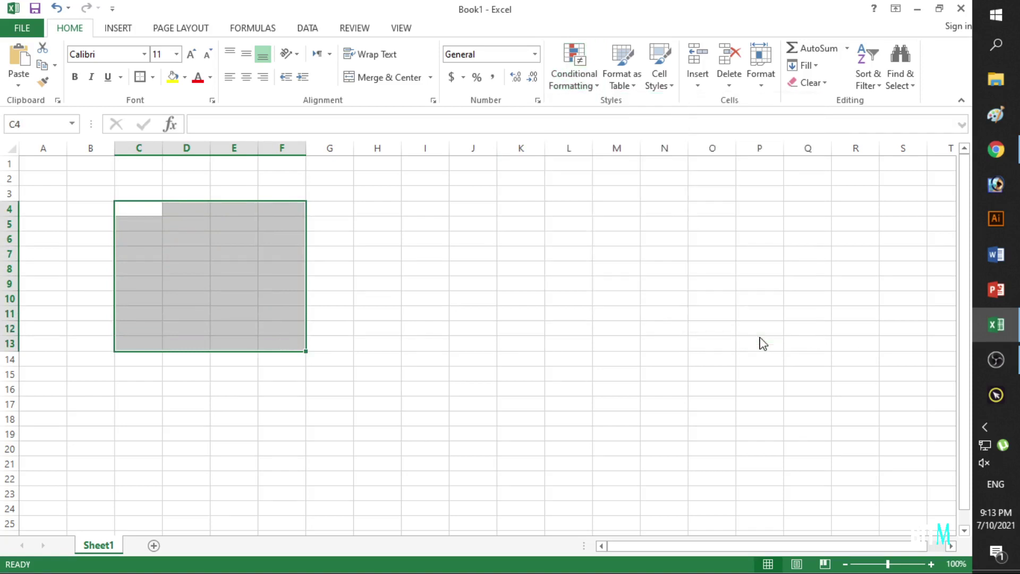
pyautogui.moveTo(202, 187); pyautogui.dragTo(539, 213)
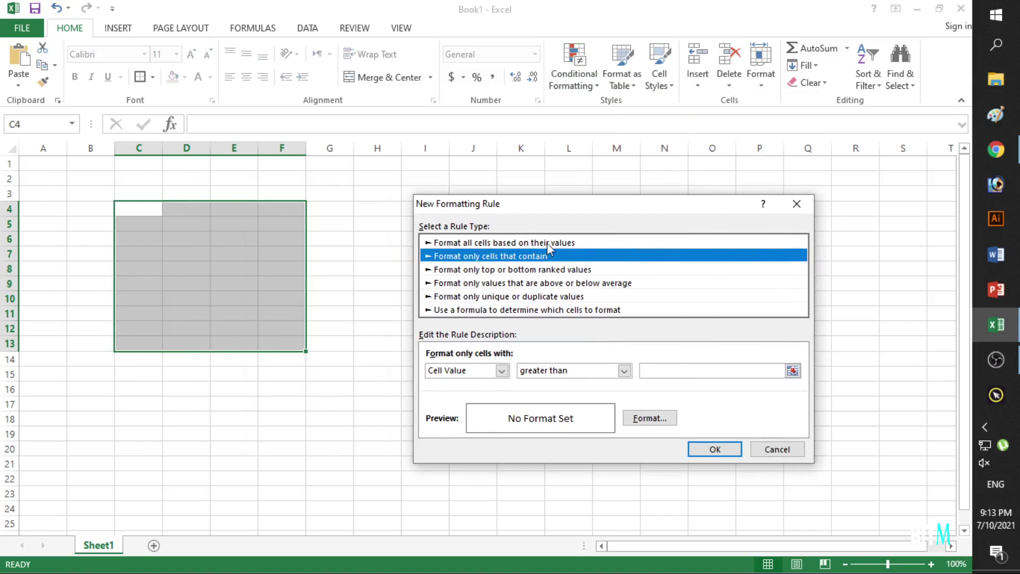
pyautogui.click(502, 242)
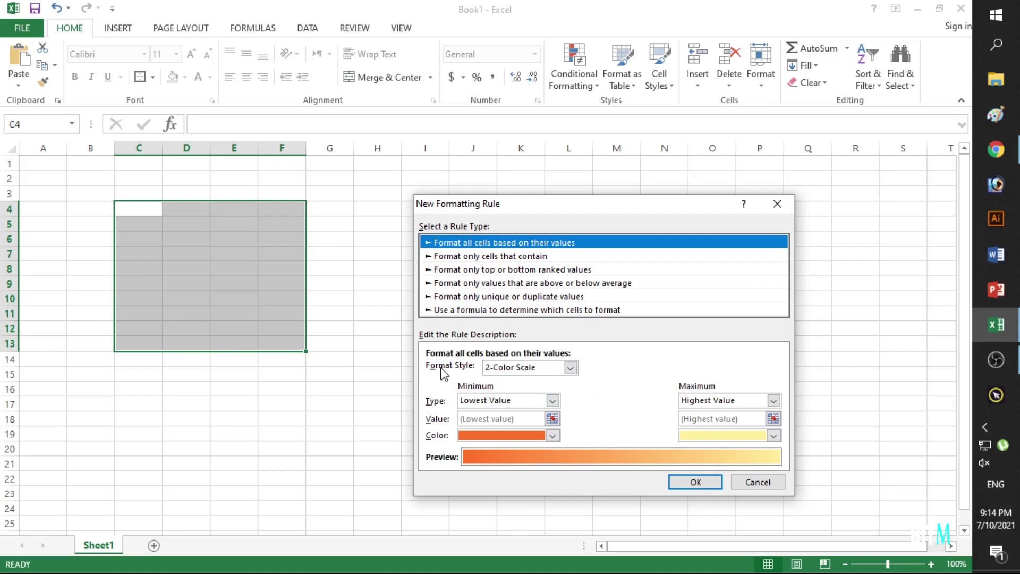
# - Switch the format style to 3-Color Scale with a Number minimum of 10
pyautogui.click(570, 368)
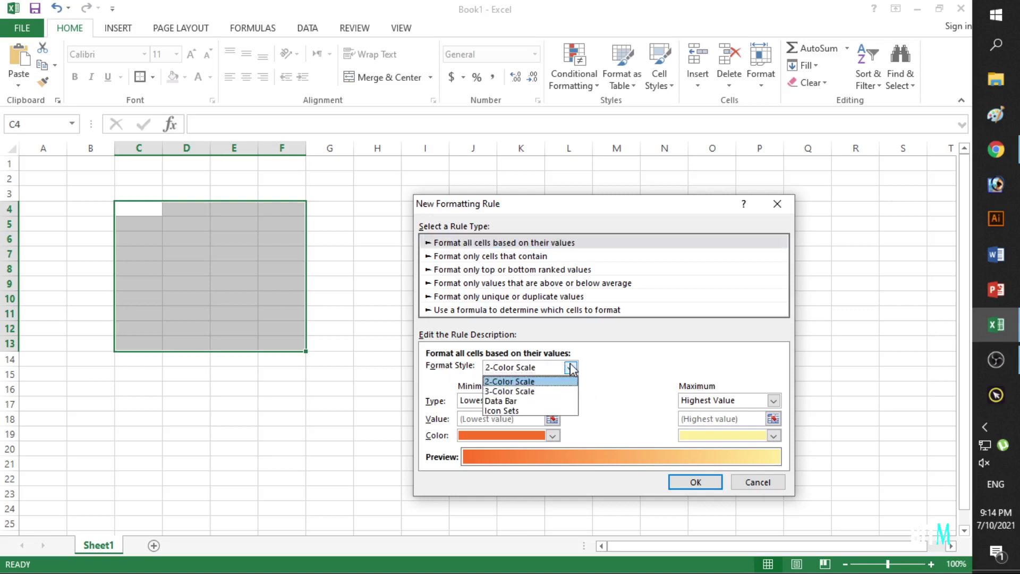
pyautogui.click(525, 391)
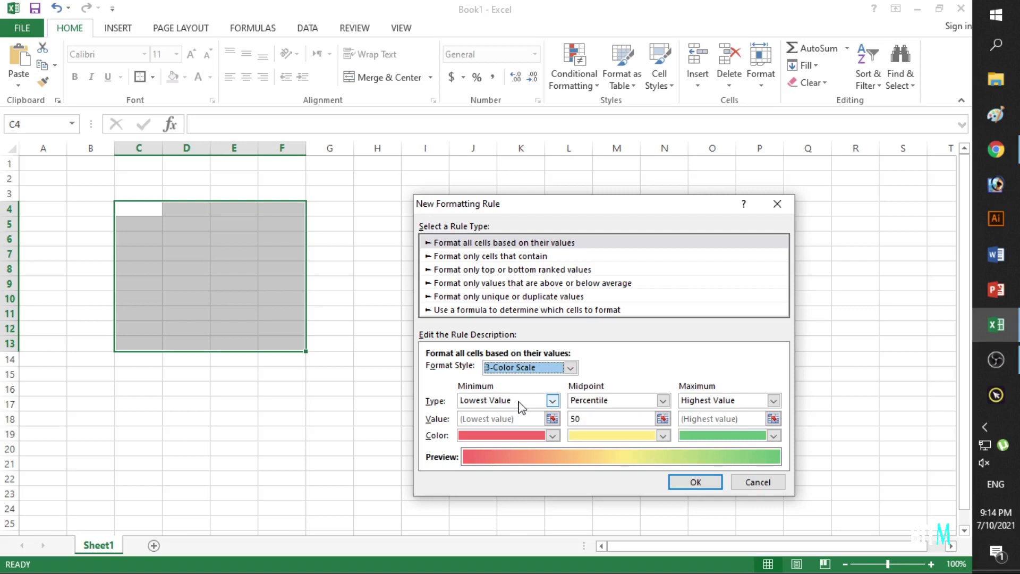
pyautogui.click(553, 400)
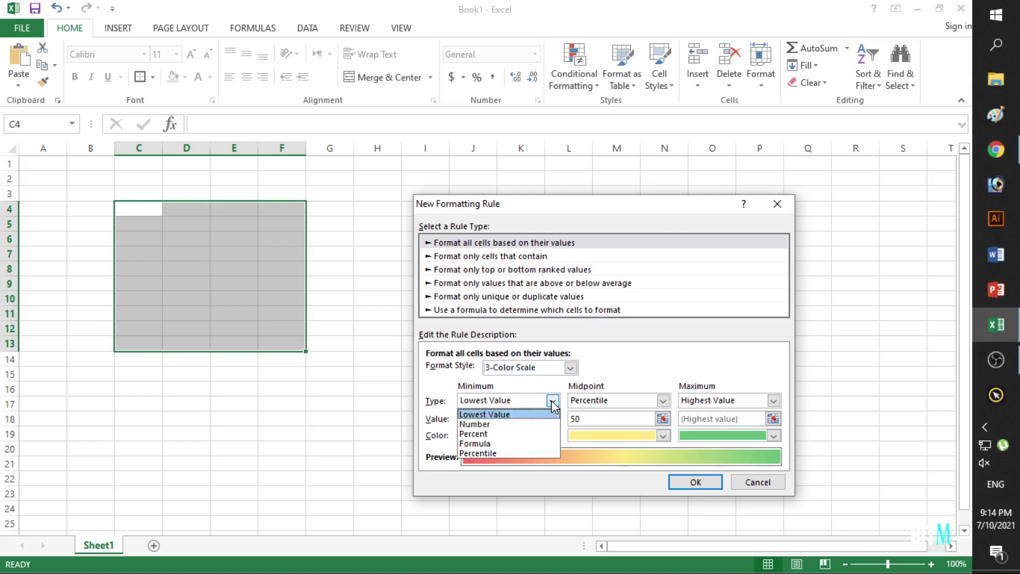
pyautogui.click(480, 423)
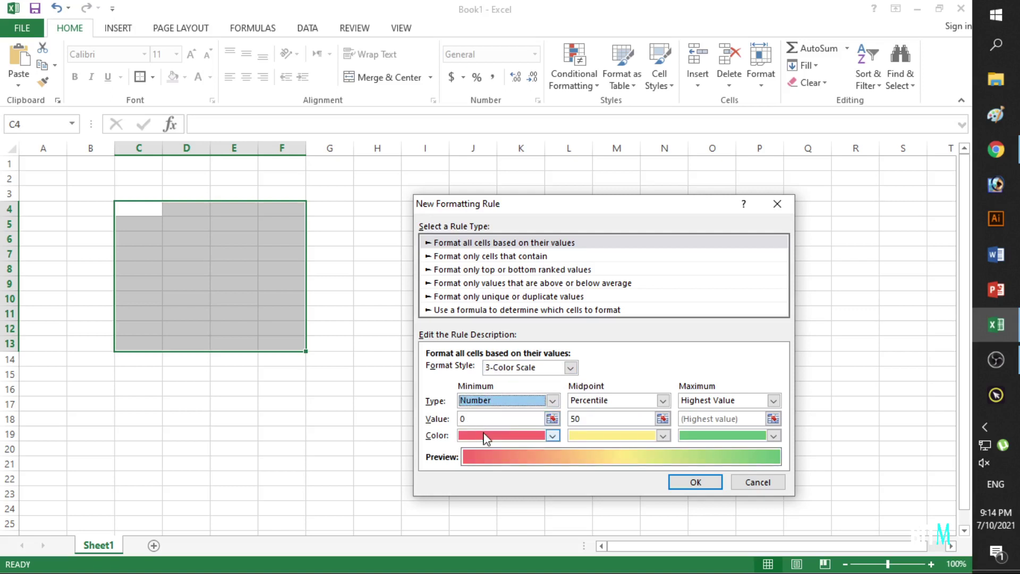
pyautogui.click(458, 419)
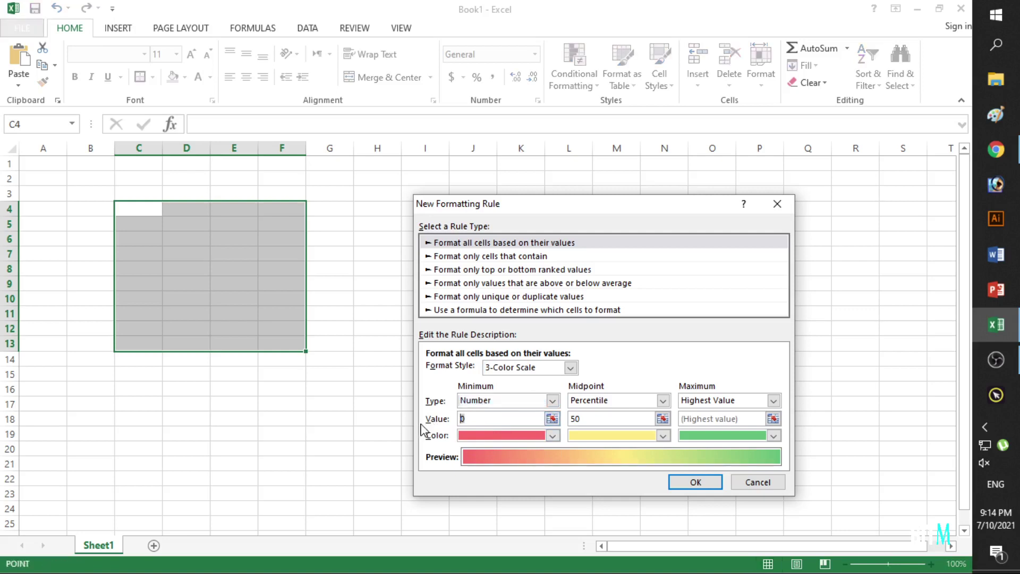
pyautogui.write('10')
# - Set the midpoint to Number 30 and maximum to Number 50, then apply the rule
pyautogui.click(662, 401)
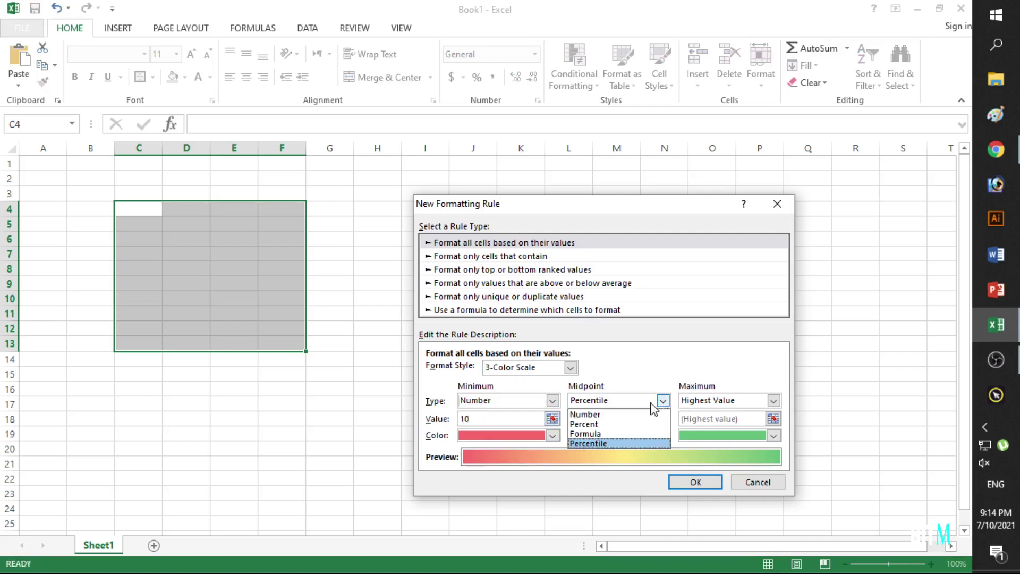
pyautogui.click(609, 415)
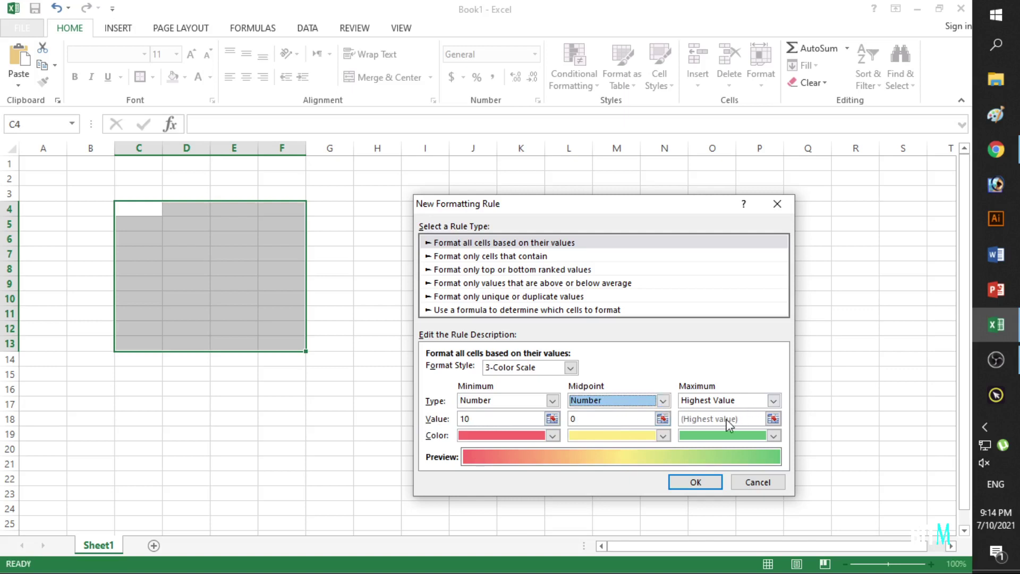
pyautogui.click(774, 400)
pyautogui.click(708, 423)
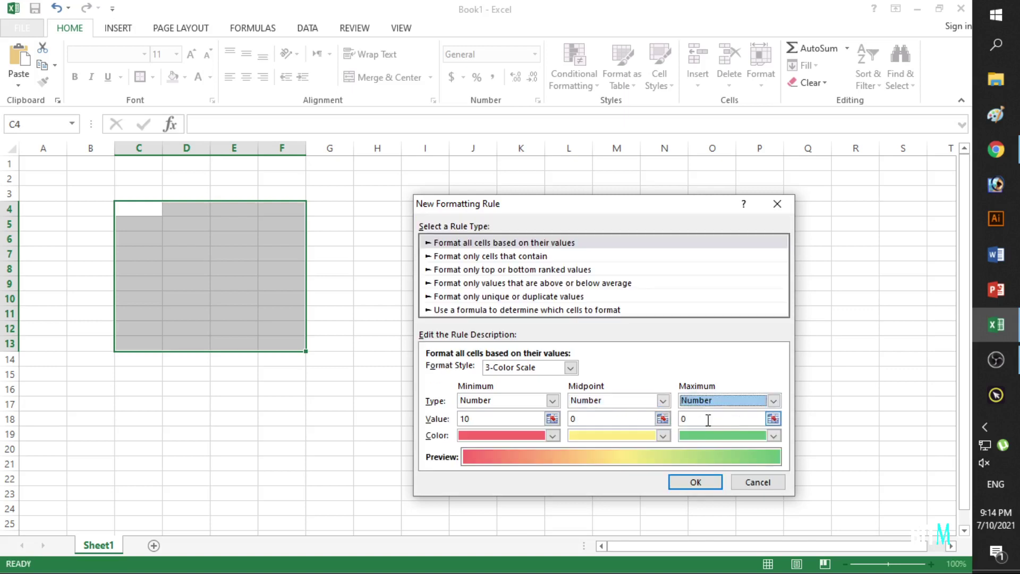
pyautogui.click(708, 420)
pyautogui.click(596, 414)
pyautogui.write('30')
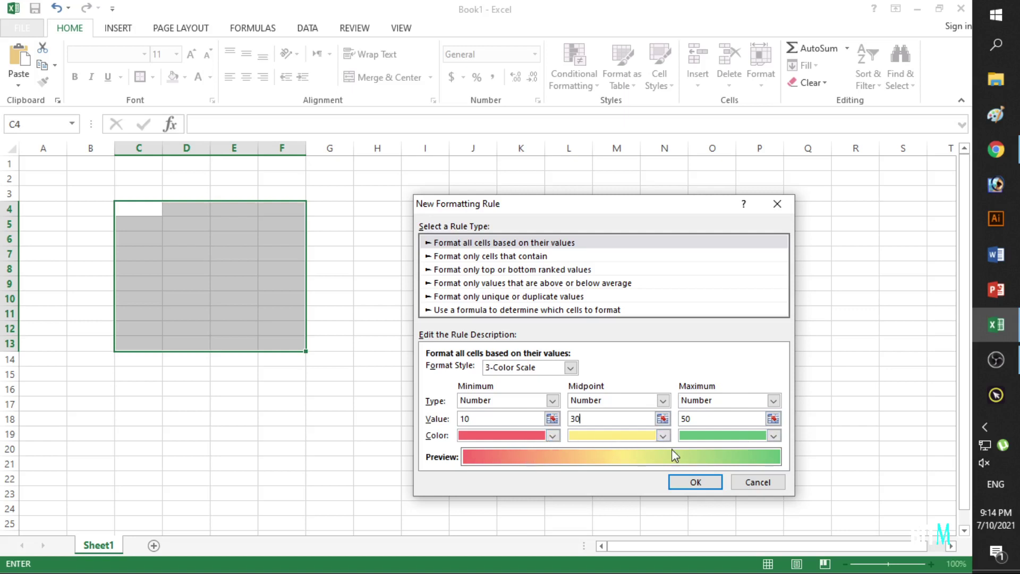
pyautogui.click(695, 483)
pyautogui.click(178, 233)
# - Enter 10 in D6, 11 in E7 and 15 in C7
pyautogui.click(148, 211)
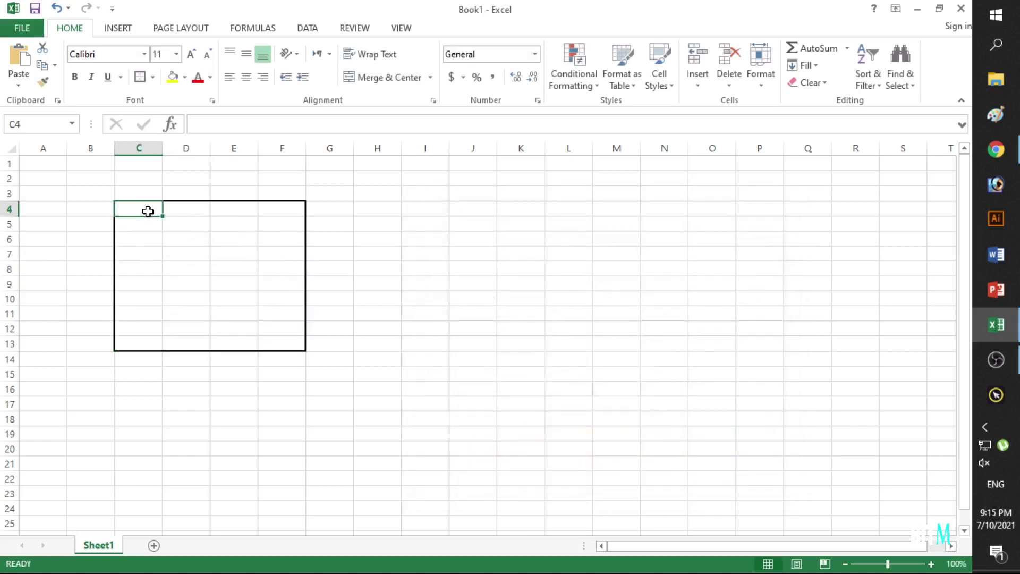
pyautogui.click(166, 251)
pyautogui.click(186, 234)
pyautogui.write('1')
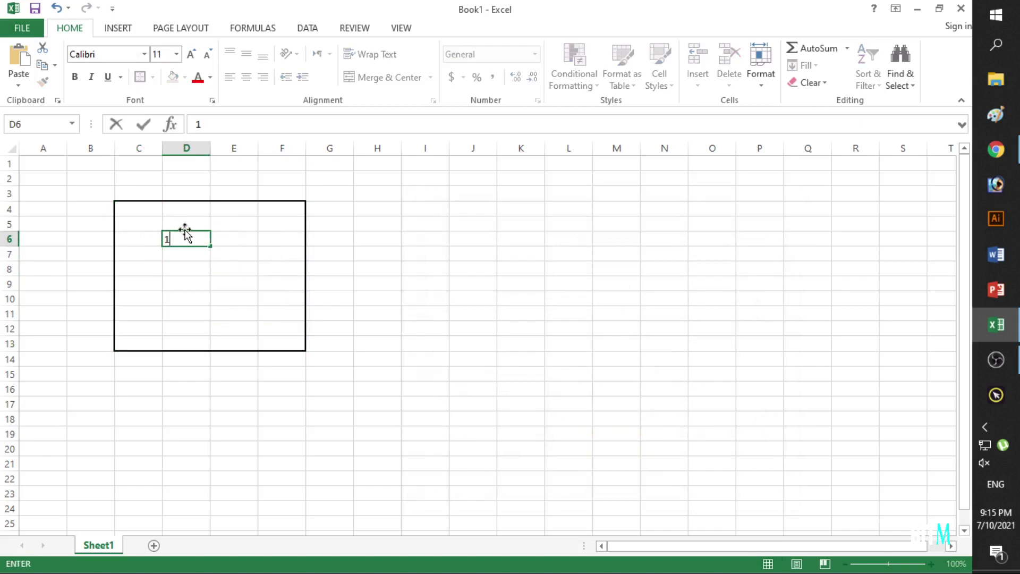
pyautogui.write('0')
pyautogui.press('Return')
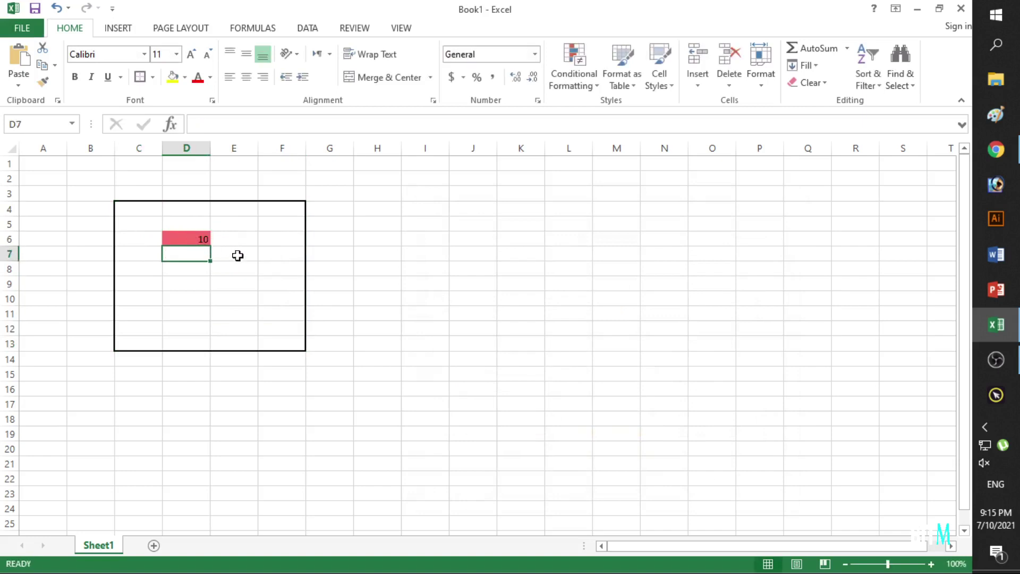
pyautogui.click(238, 253)
pyautogui.write('11')
pyautogui.press('Return')
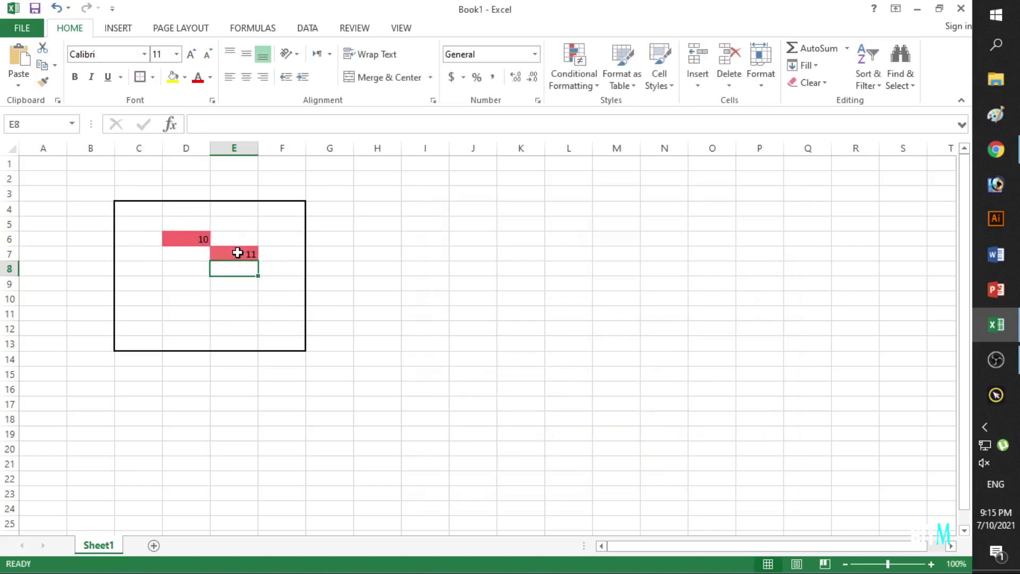
pyautogui.click(141, 258)
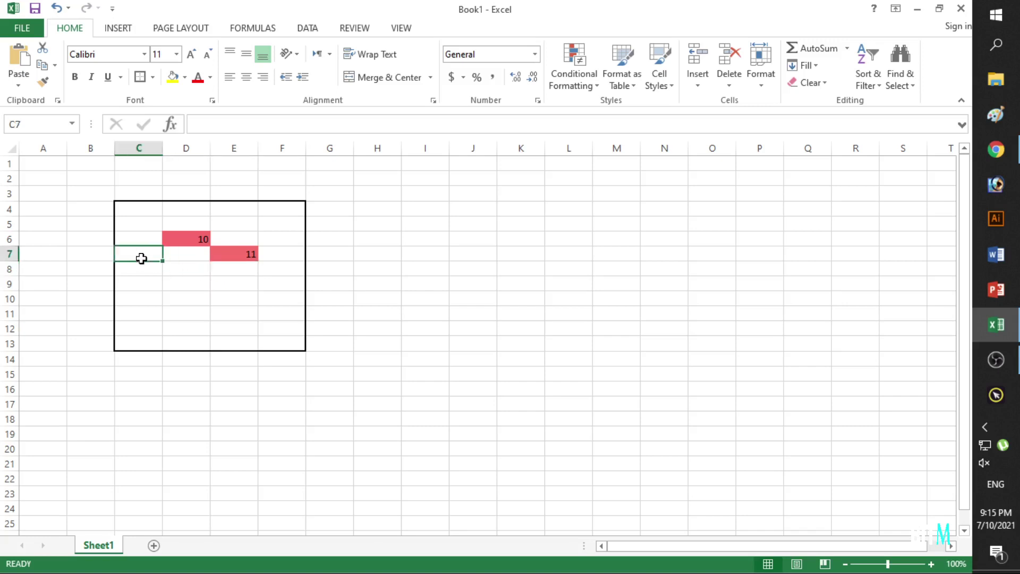
pyautogui.write('15')
pyautogui.press('Return')
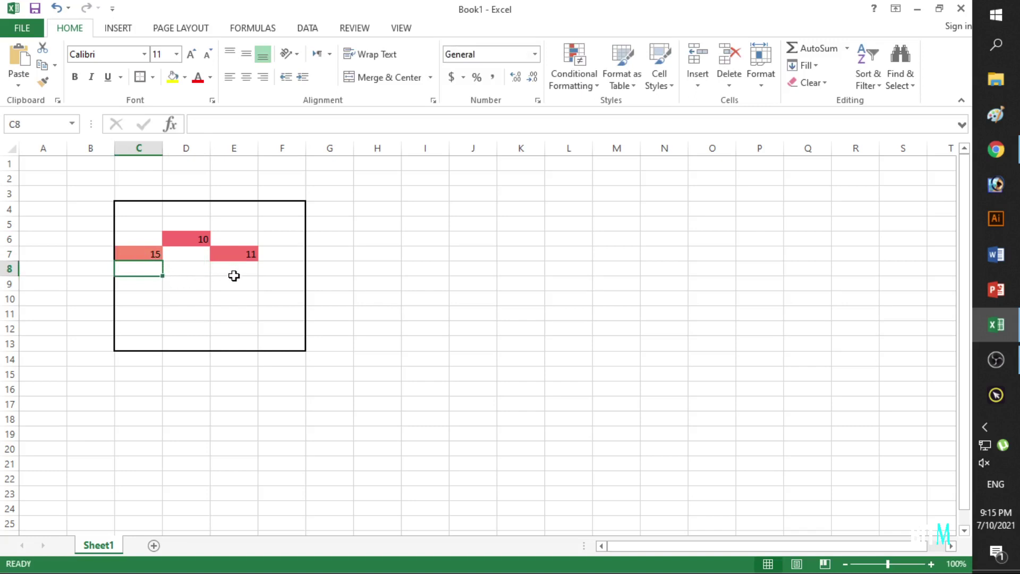
# - Enter 19 in F8, 21 in E10, 25 in D10 and 29 in D9
pyautogui.click(279, 273)
pyautogui.write('19')
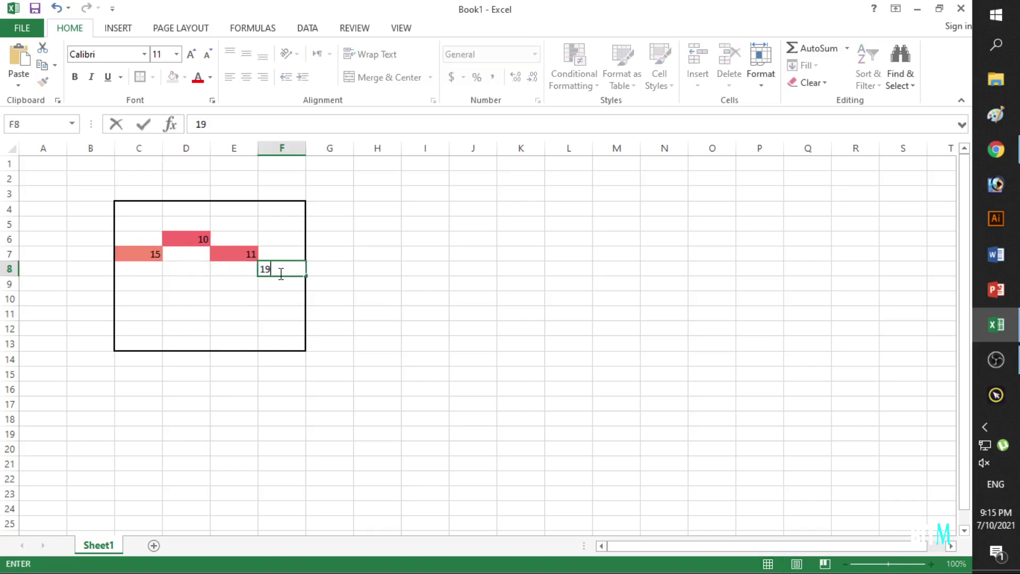
pyautogui.press('Return')
pyautogui.click(230, 291)
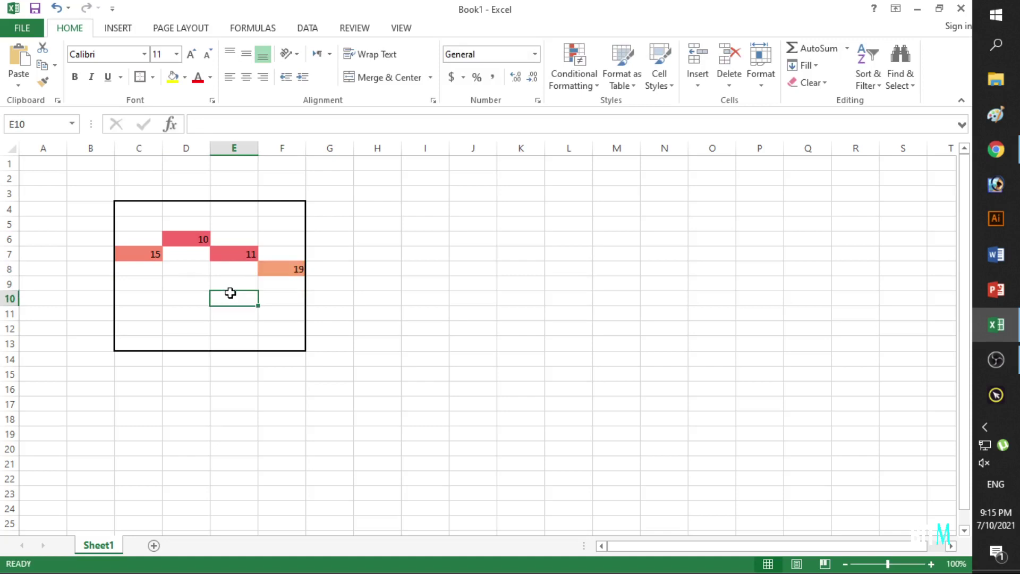
pyautogui.write('21')
pyautogui.press('Return')
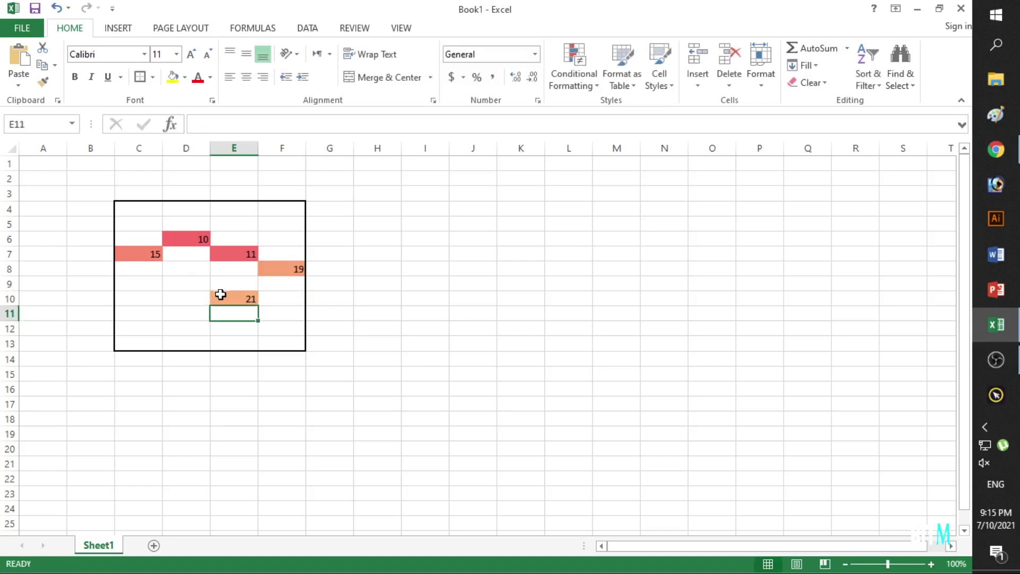
pyautogui.click(183, 293)
pyautogui.write('25')
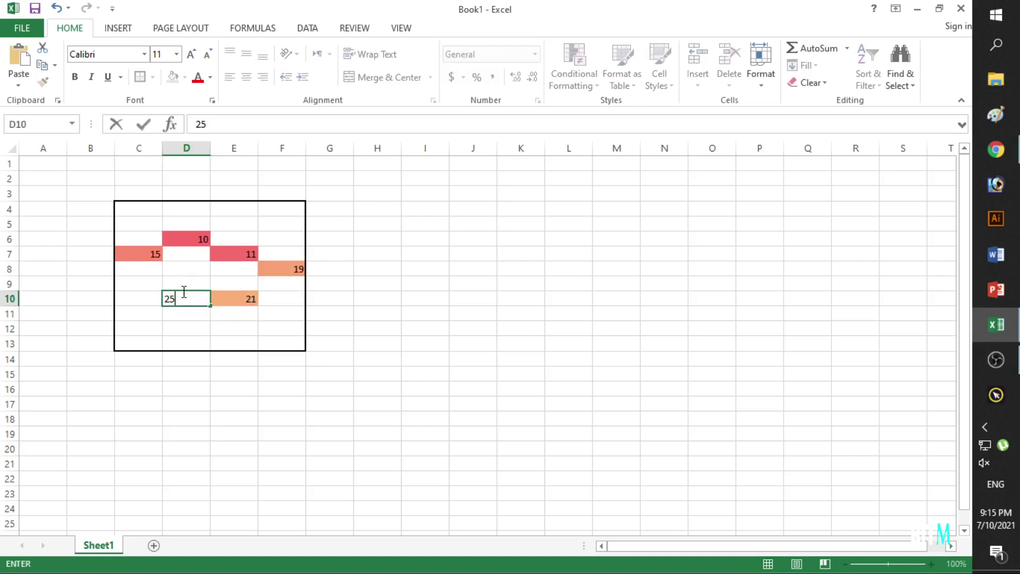
pyautogui.press('Return')
pyautogui.click(182, 282)
pyautogui.write('29')
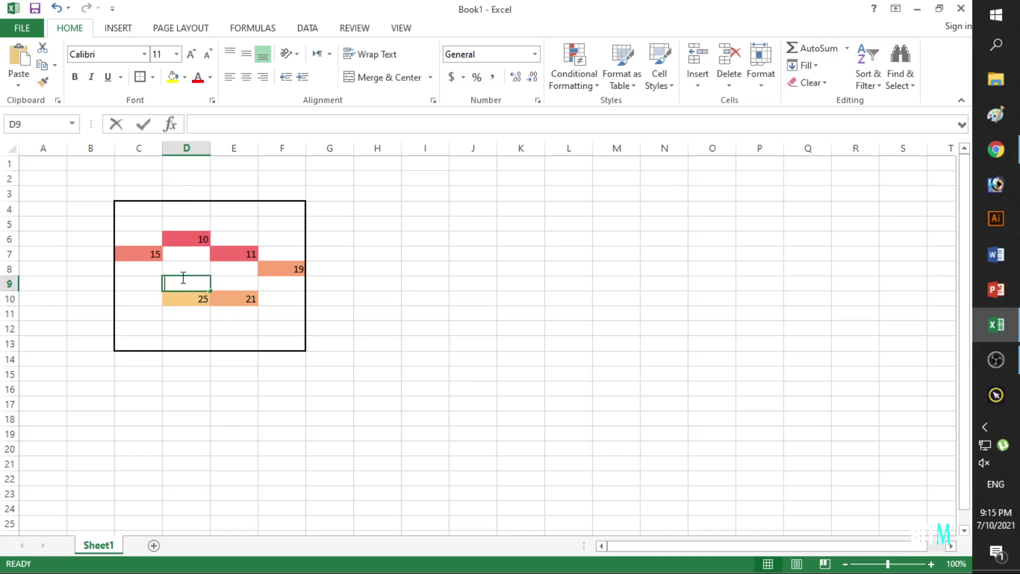
pyautogui.press('Return')
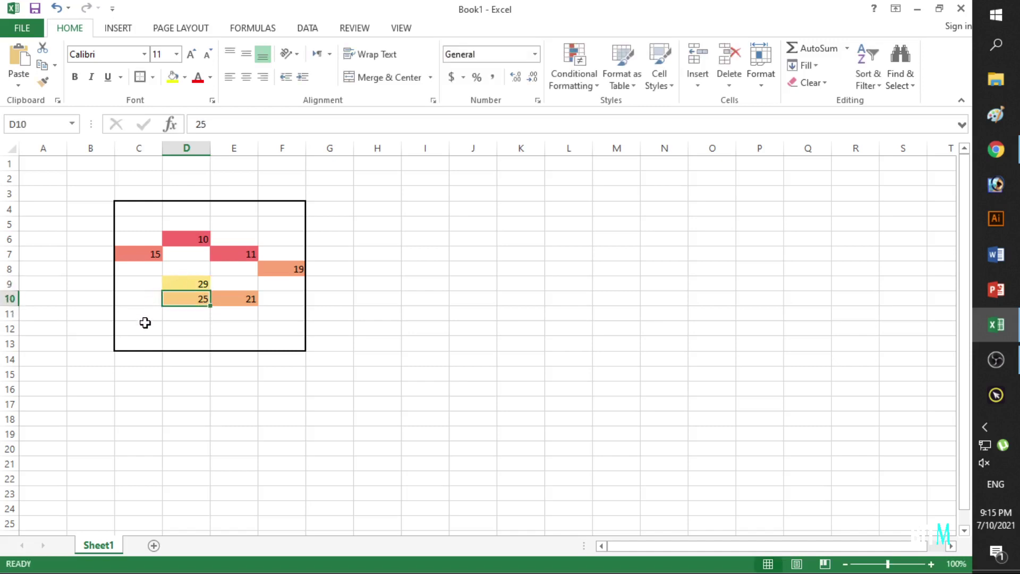
# - Enter 30 in C12, 40 in E5, 50 in C5 and 59 in F12
pyautogui.click(146, 322)
pyautogui.write('30')
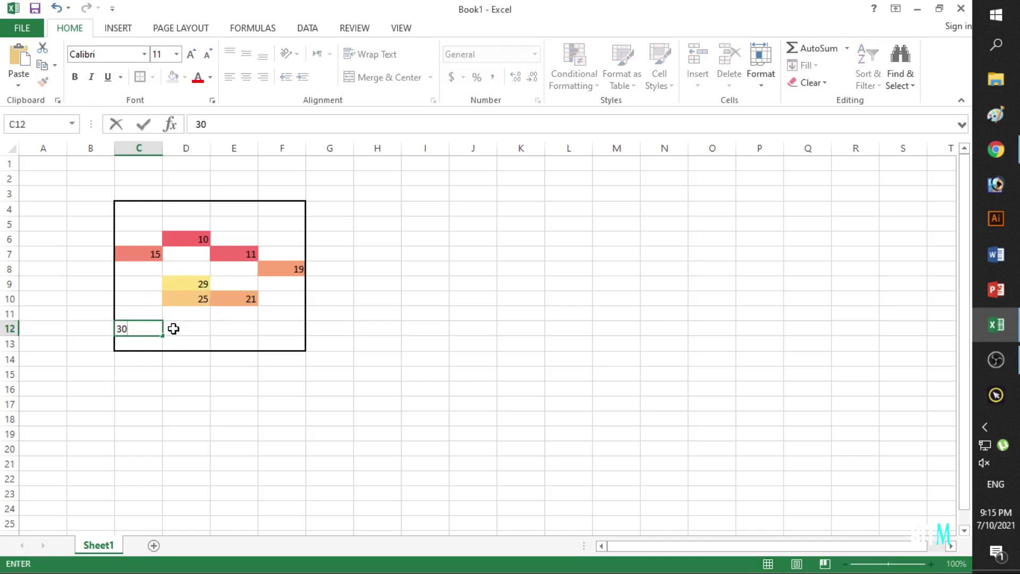
pyautogui.click(173, 328)
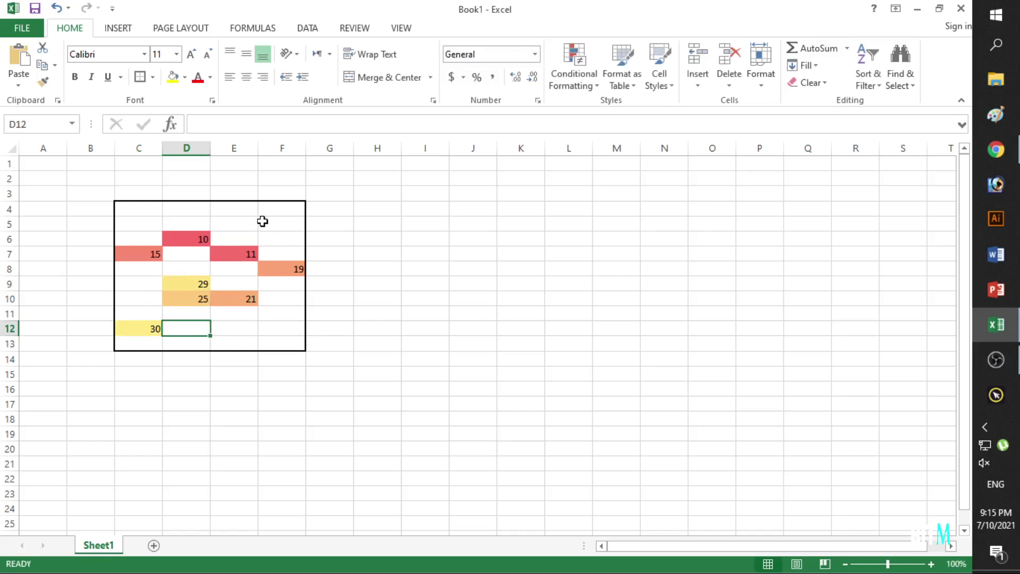
pyautogui.click(258, 220)
pyautogui.write('40')
pyautogui.press('Return')
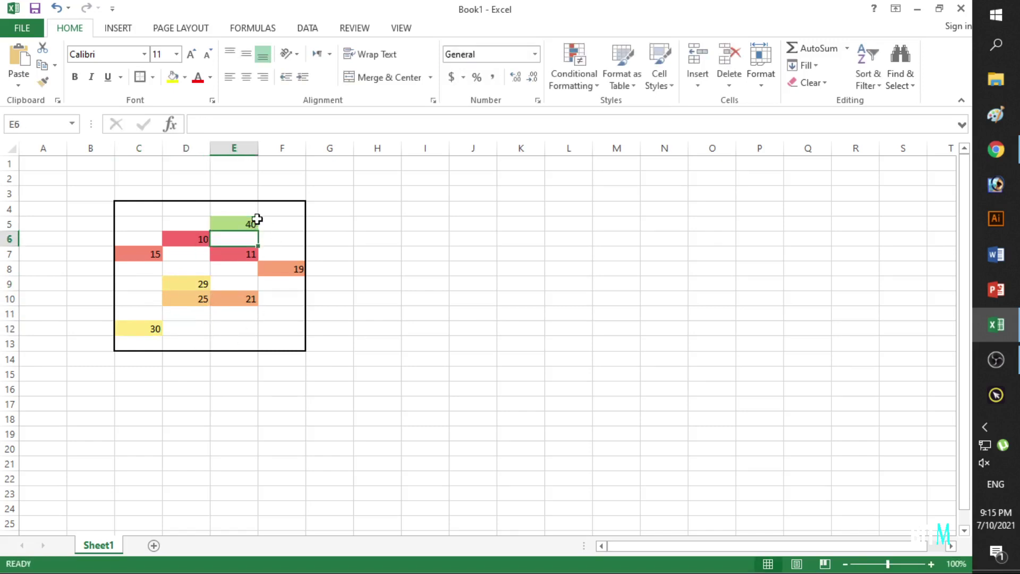
pyautogui.click(138, 225)
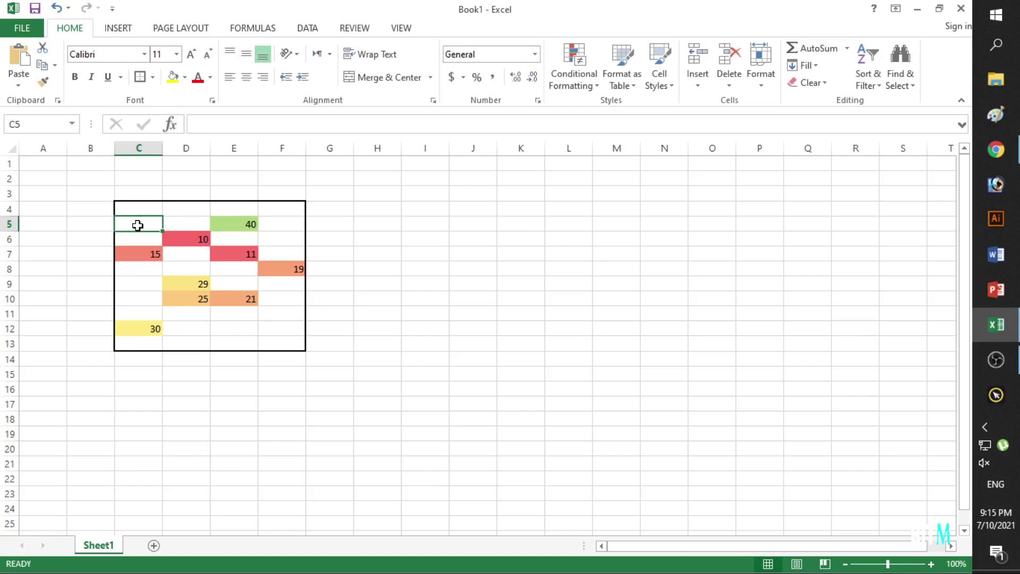
pyautogui.write('50')
pyautogui.press('Return')
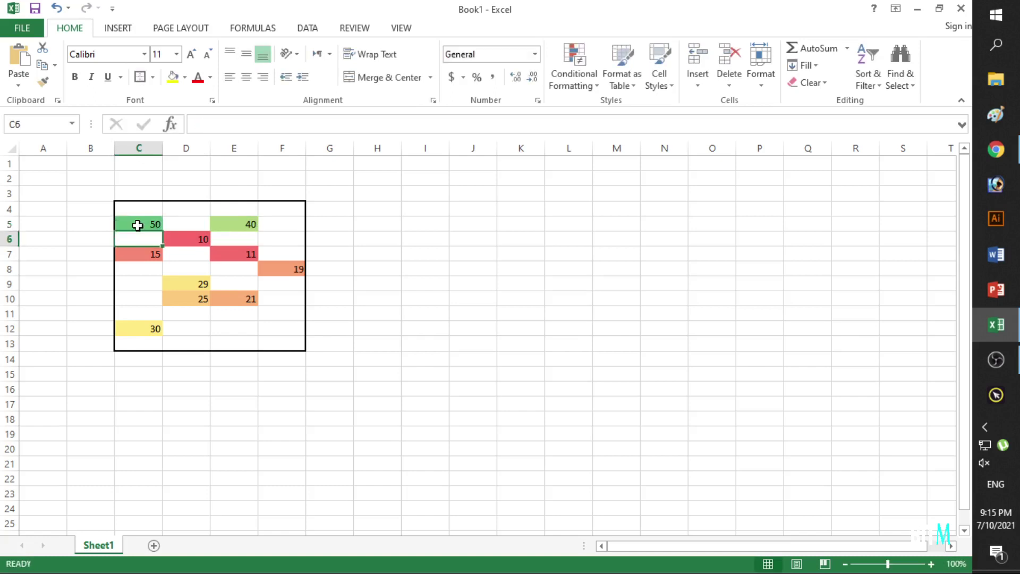
pyautogui.click(266, 325)
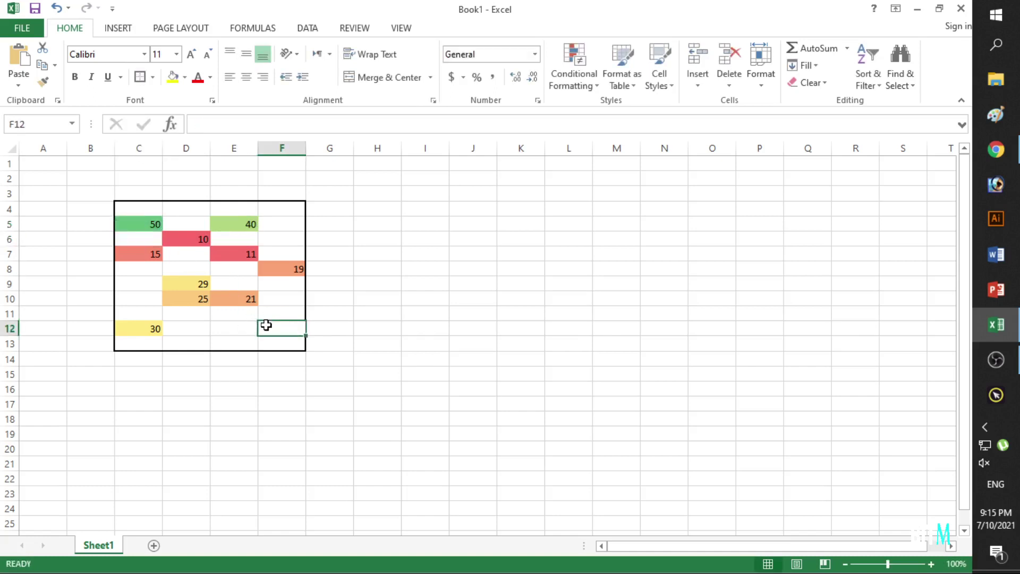
pyautogui.write('59')
pyautogui.press('Return')
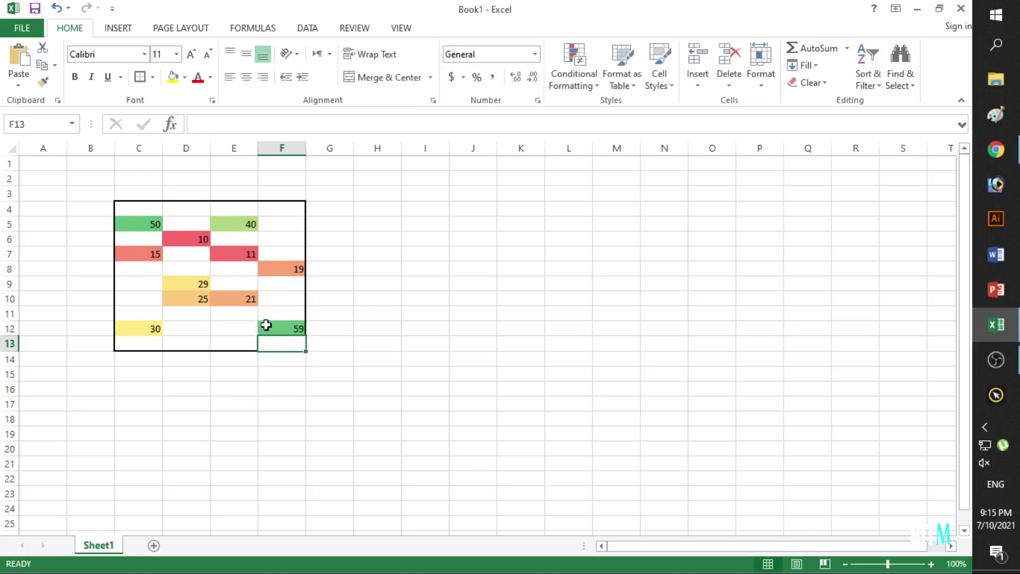
pyautogui.click(380, 203)
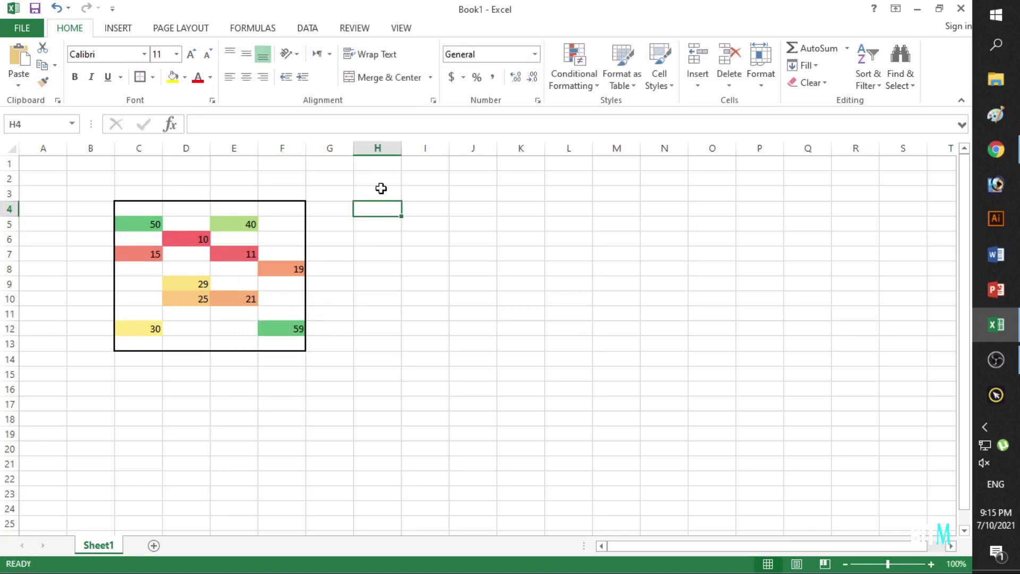
# - Drag column H's header border to make the column wider
pyautogui.click(380, 152)
pyautogui.moveTo(401, 148)
pyautogui.mouseDown()
pyautogui.moveTo(452, 148)
pyautogui.moveTo(409, 225)
pyautogui.moveTo(396, 521)
pyautogui.mouseUp()
pyautogui.click(405, 250)
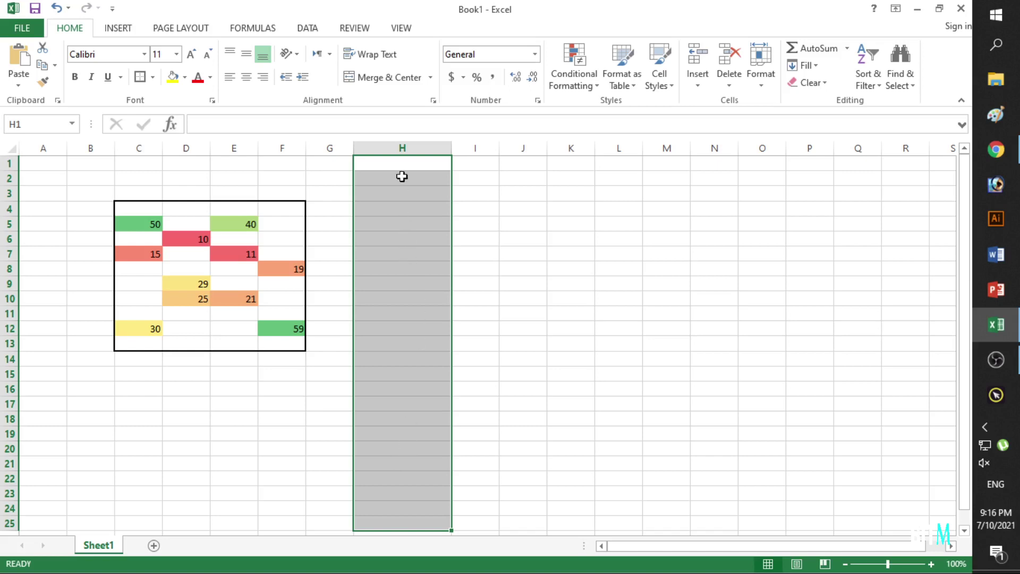
# - Select column H and open then dismiss Conditional Formatting without applying anything
pyautogui.click(403, 148)
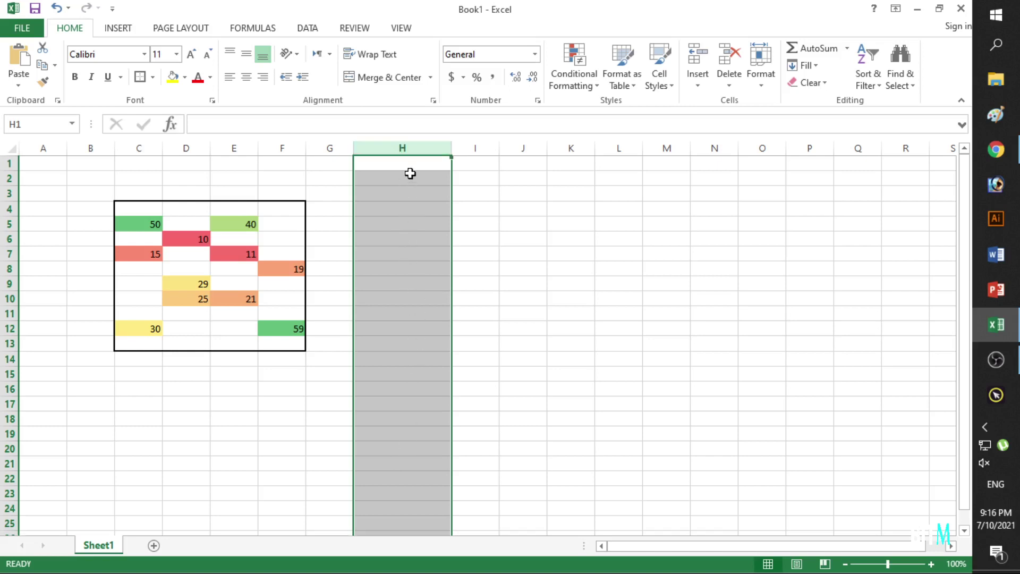
pyautogui.click(581, 68)
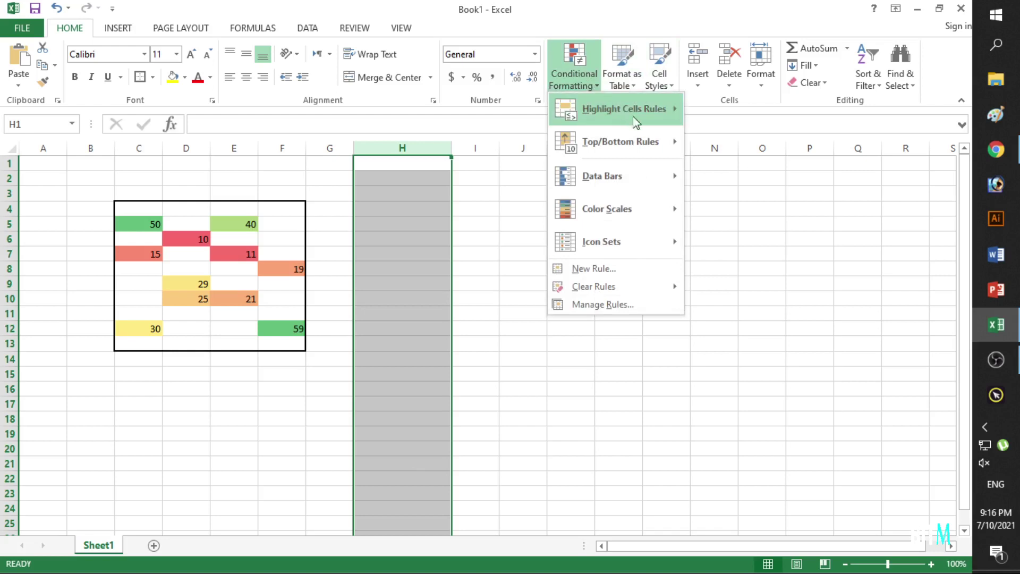
pyautogui.moveTo(622, 110)
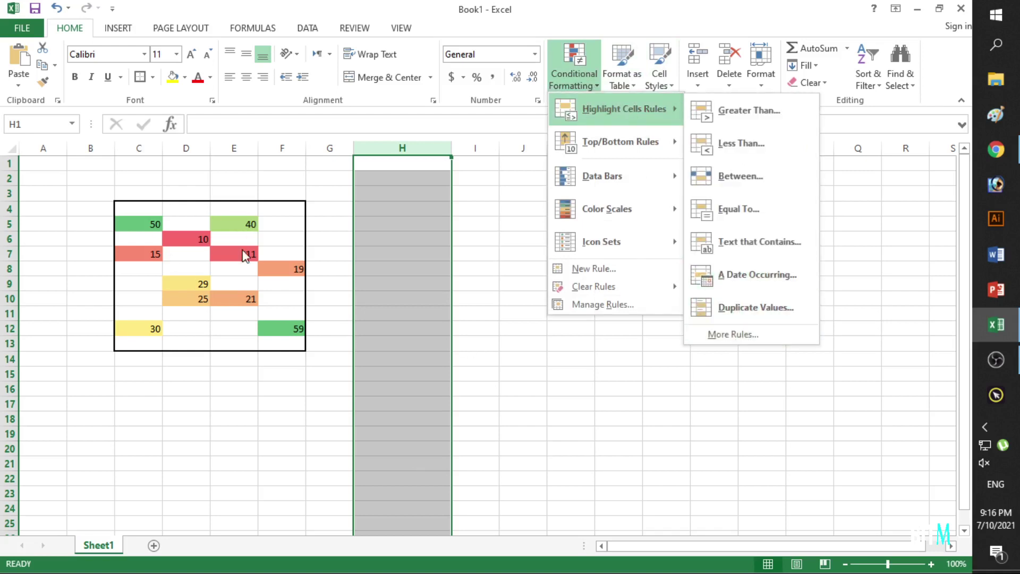
pyautogui.press('Escape')
pyautogui.click(434, 171)
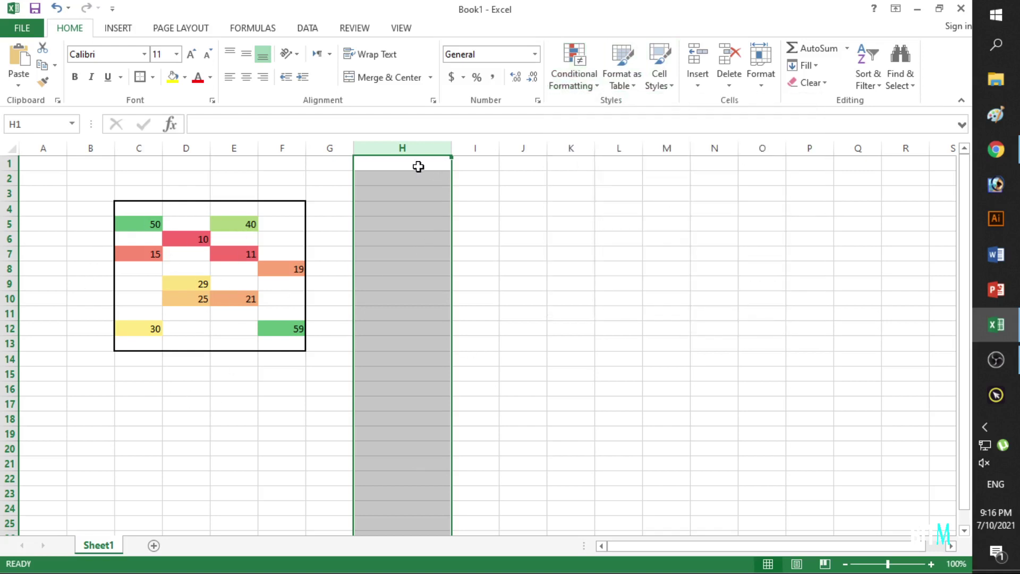
pyautogui.click(389, 459)
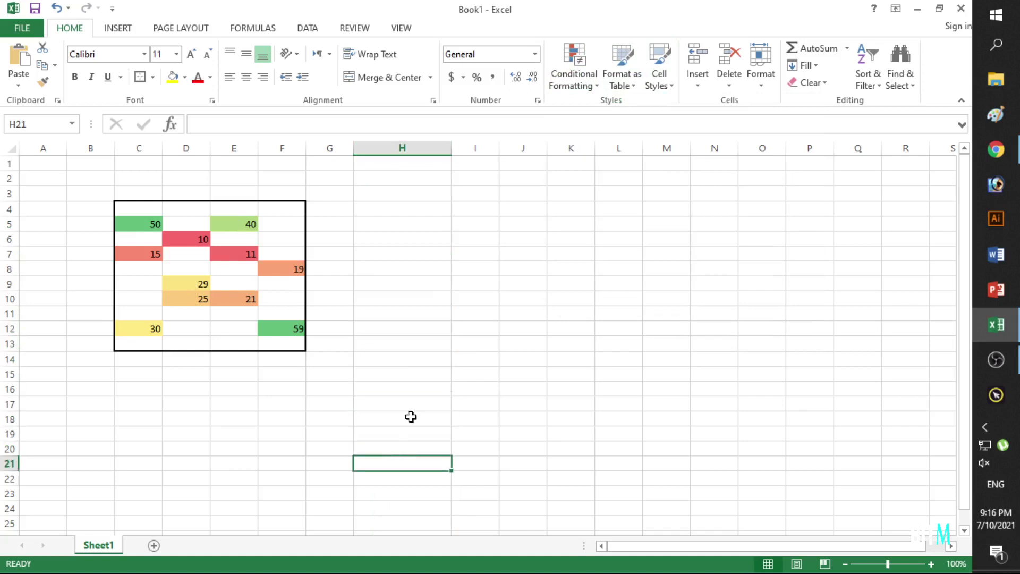
# - Enter 65 in cell F6
pyautogui.click(289, 236)
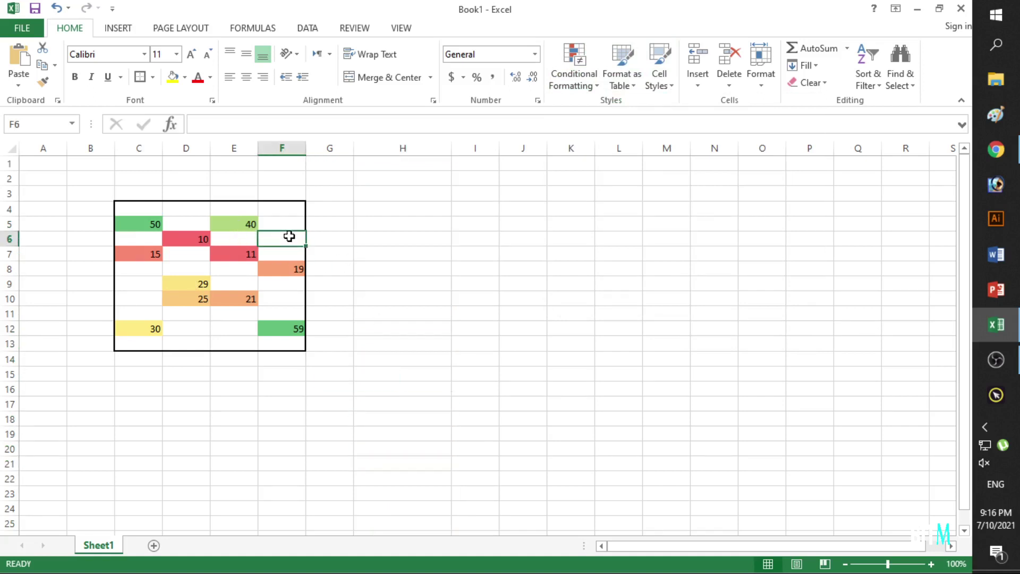
pyautogui.write('65')
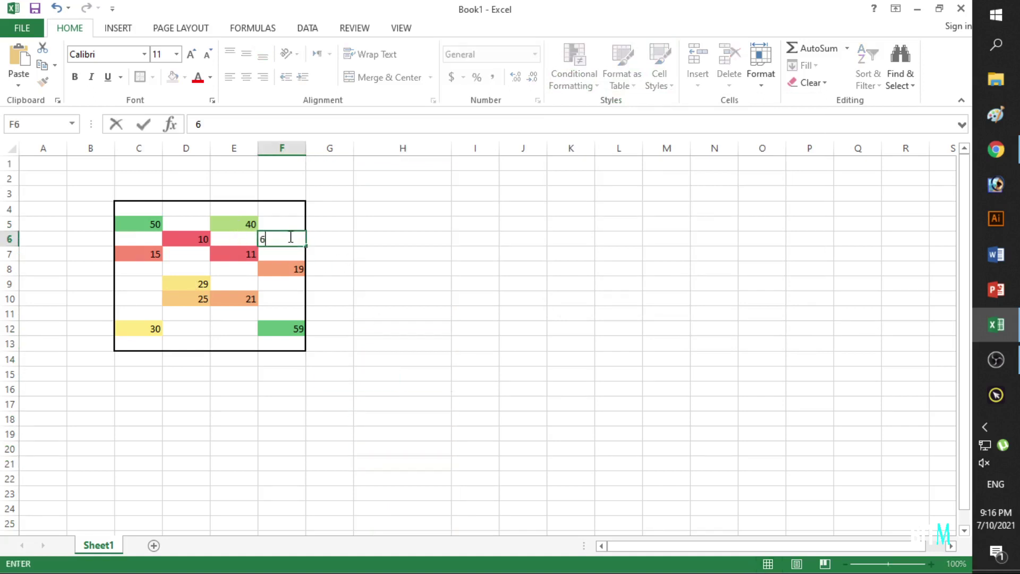
pyautogui.press('Return')
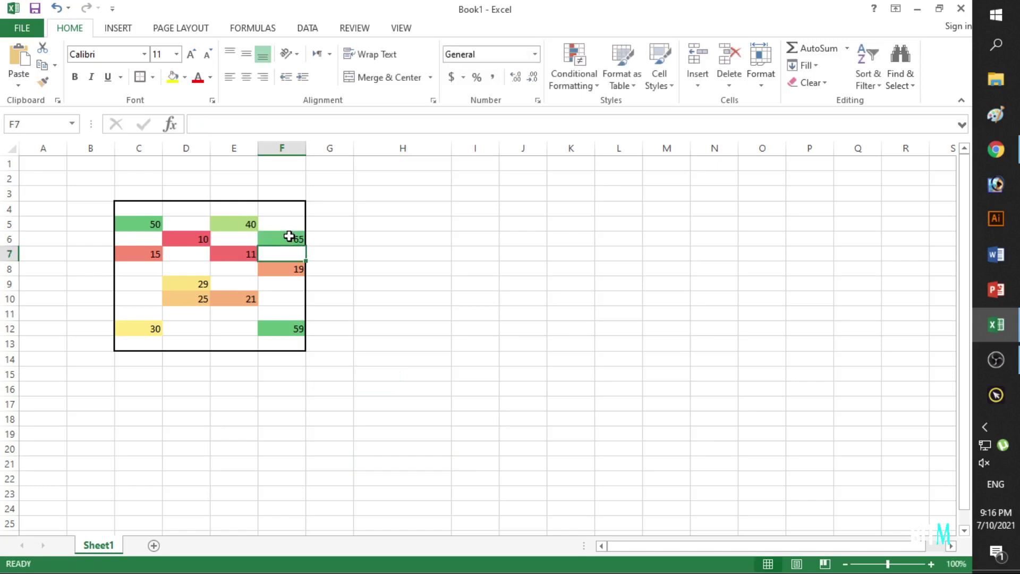
# - Put a thick box border around H4:K14, narrow column H, and reselect the box
pyautogui.click(445, 353)
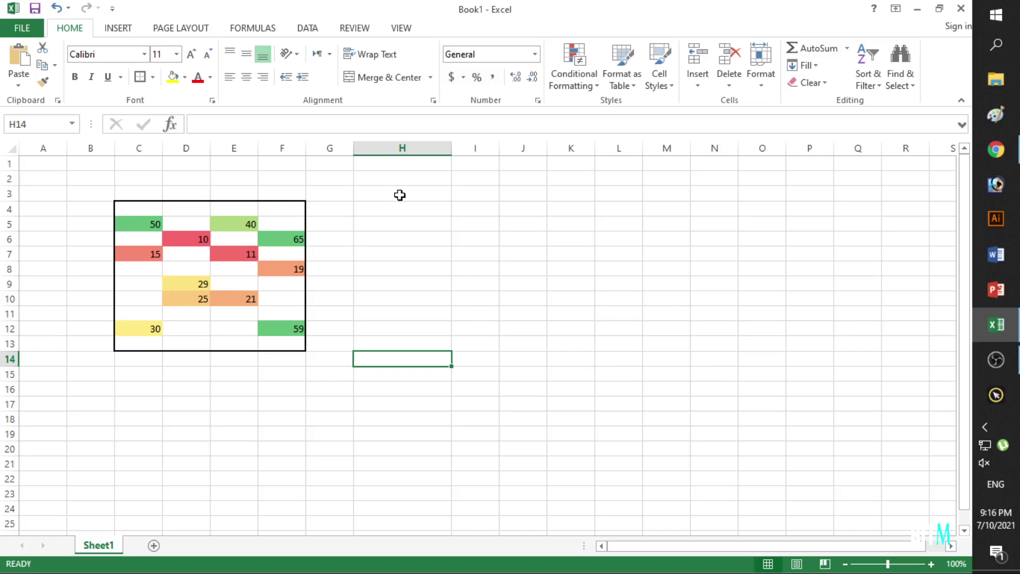
pyautogui.moveTo(400, 208)
pyautogui.mouseDown()
pyautogui.moveTo(567, 297)
pyautogui.moveTo(567, 360)
pyautogui.mouseUp()
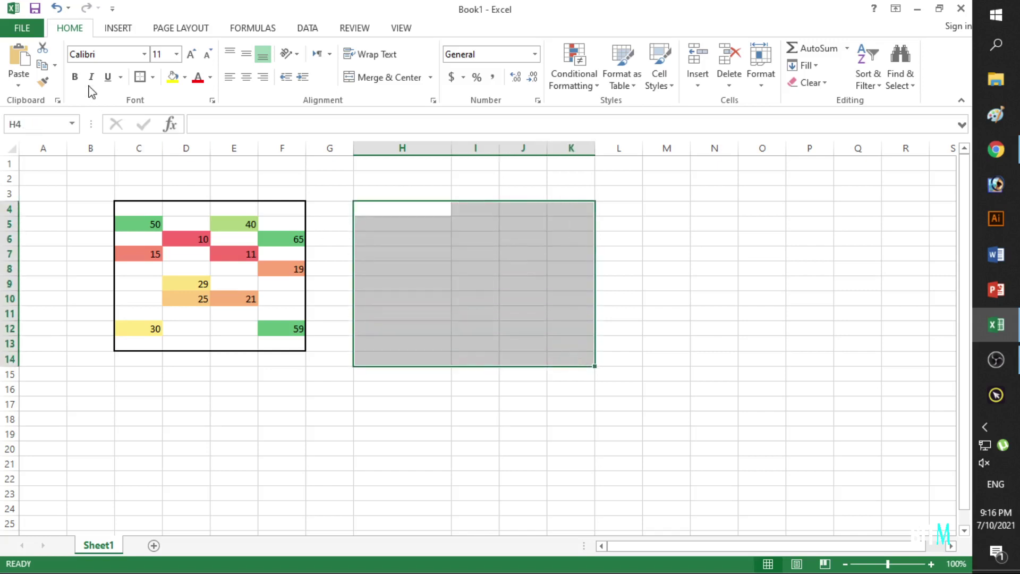
pyautogui.click(136, 80)
pyautogui.click(492, 267)
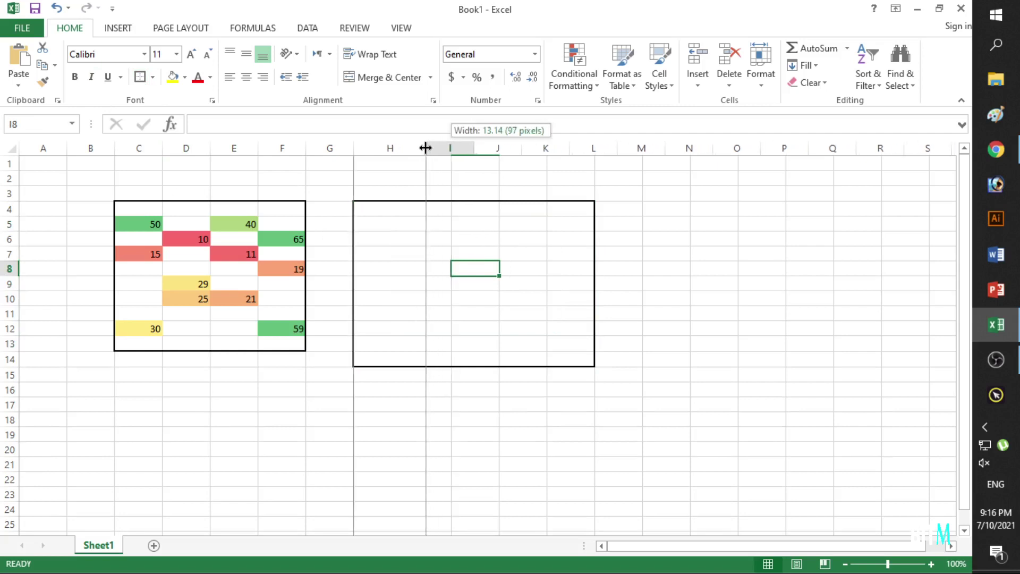
pyautogui.moveTo(451, 149); pyautogui.dragTo(413, 148)
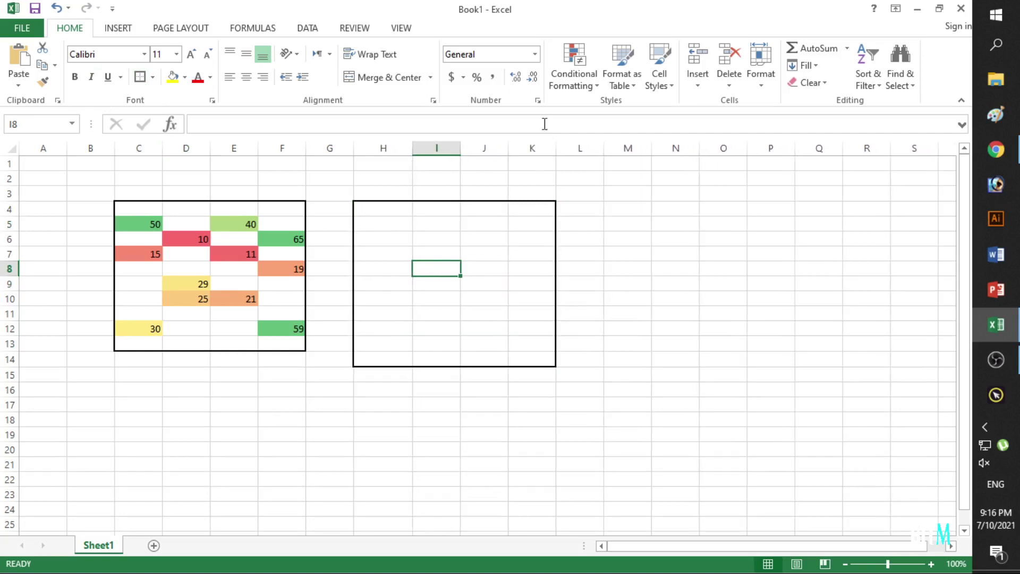
pyautogui.moveTo(383, 213); pyautogui.dragTo(530, 351)
# - Open Conditional Formatting > More Rules for the selected H4:K14 cells
pyautogui.click(578, 53)
pyautogui.moveTo(624, 109)
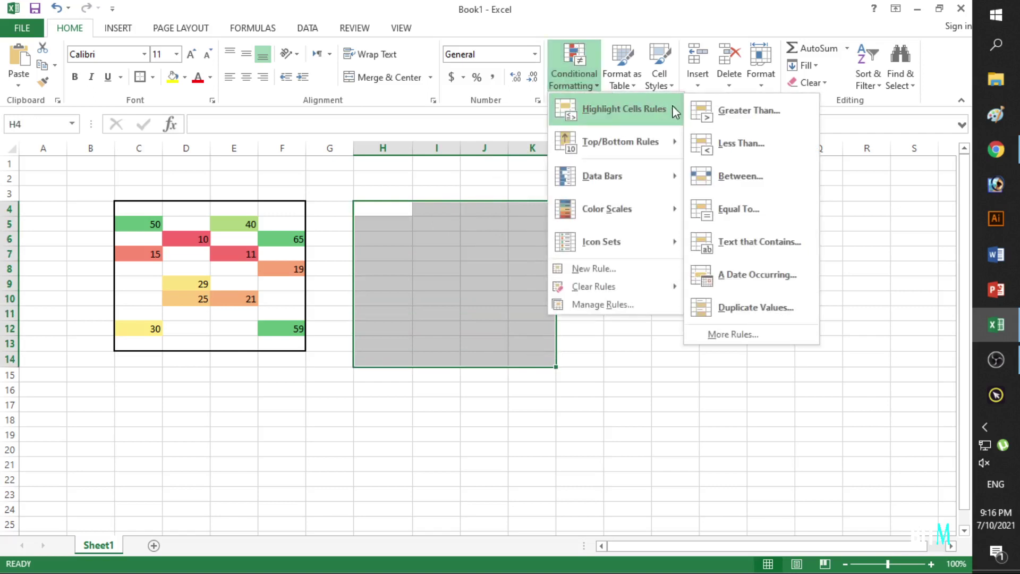
pyautogui.click(748, 335)
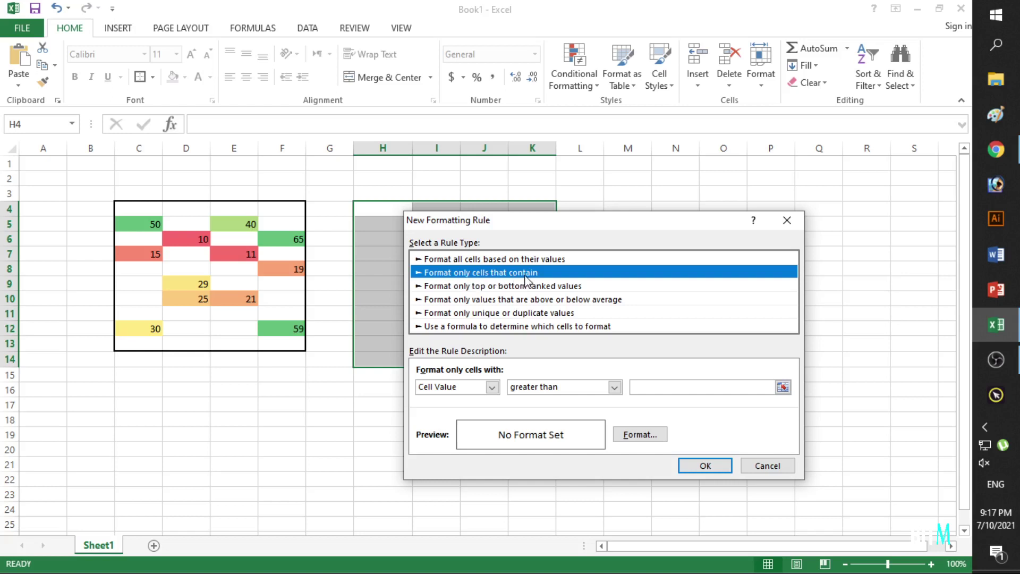
# - Set the rule to format cells with Specific Text containing 'BITMentor'
pyautogui.click(492, 386)
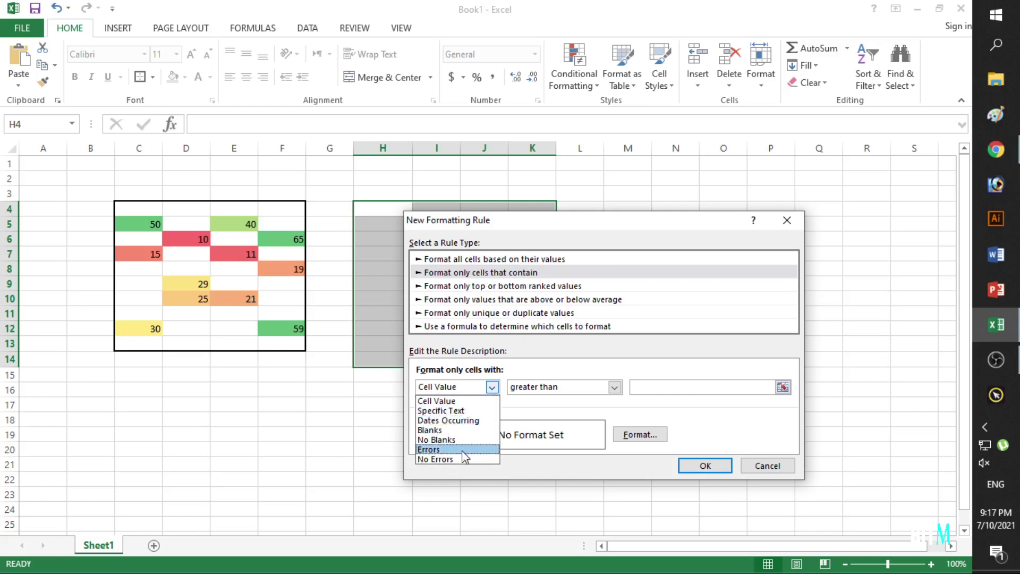
pyautogui.click(461, 411)
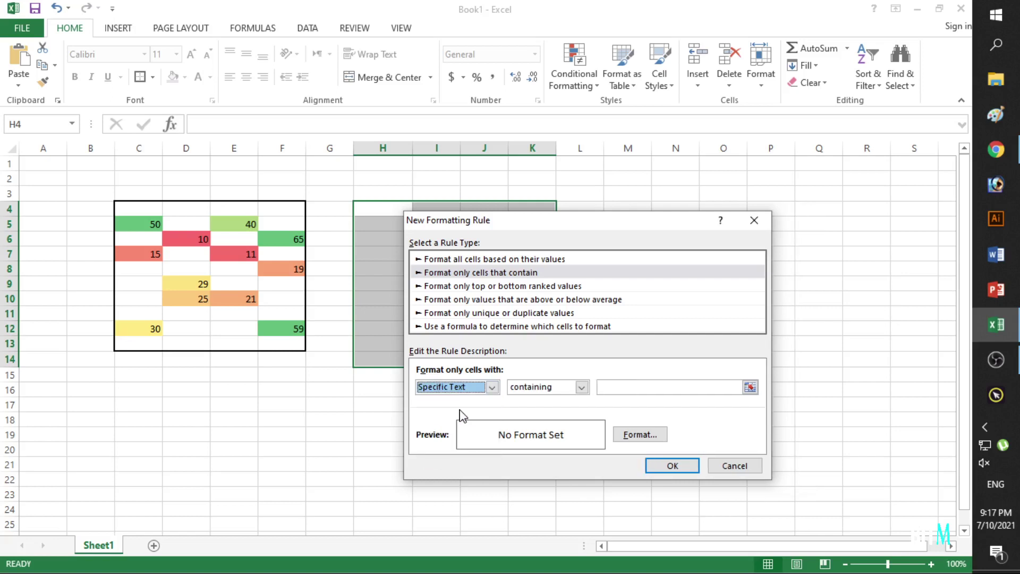
pyautogui.click(582, 387)
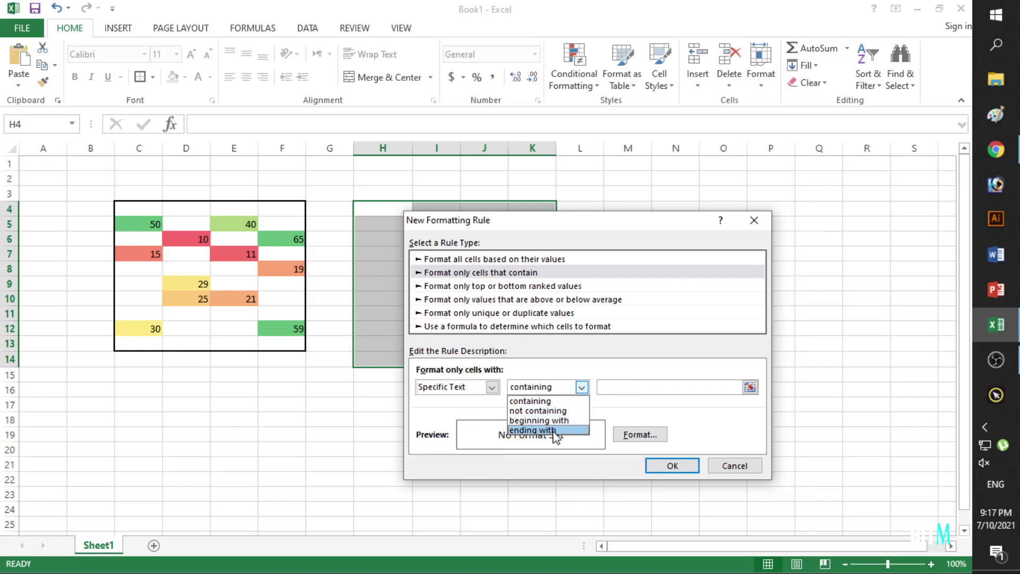
pyautogui.click(553, 402)
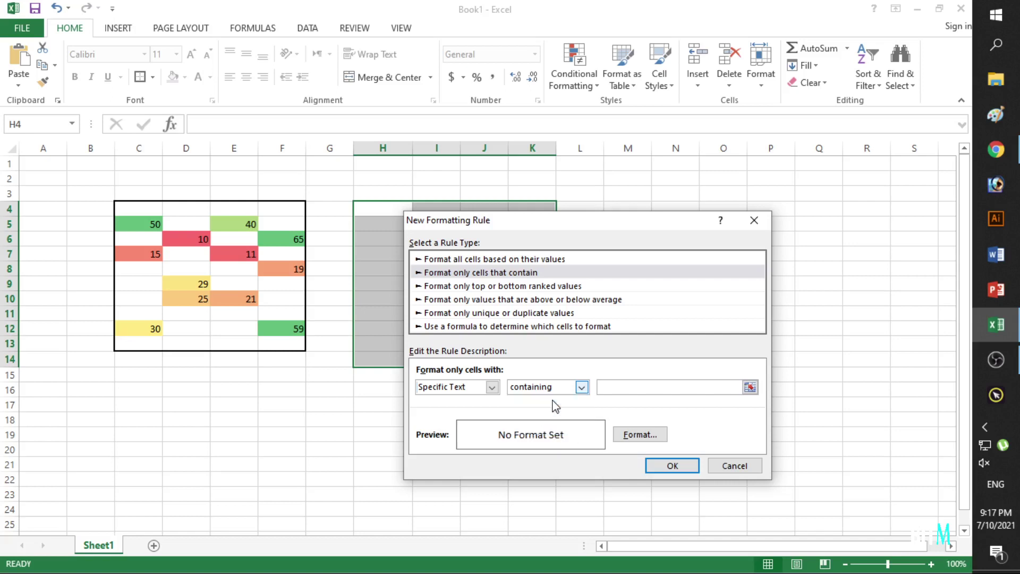
pyautogui.click(616, 389)
pyautogui.write('BITMentor')
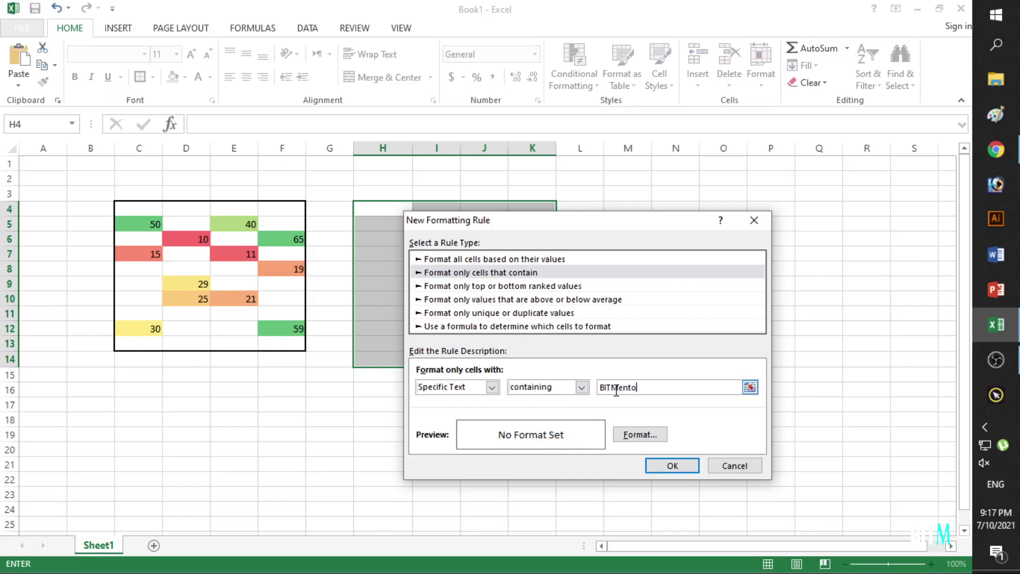
# - Give matching cells a green fill and apply the rule to H4:K14
pyautogui.click(647, 436)
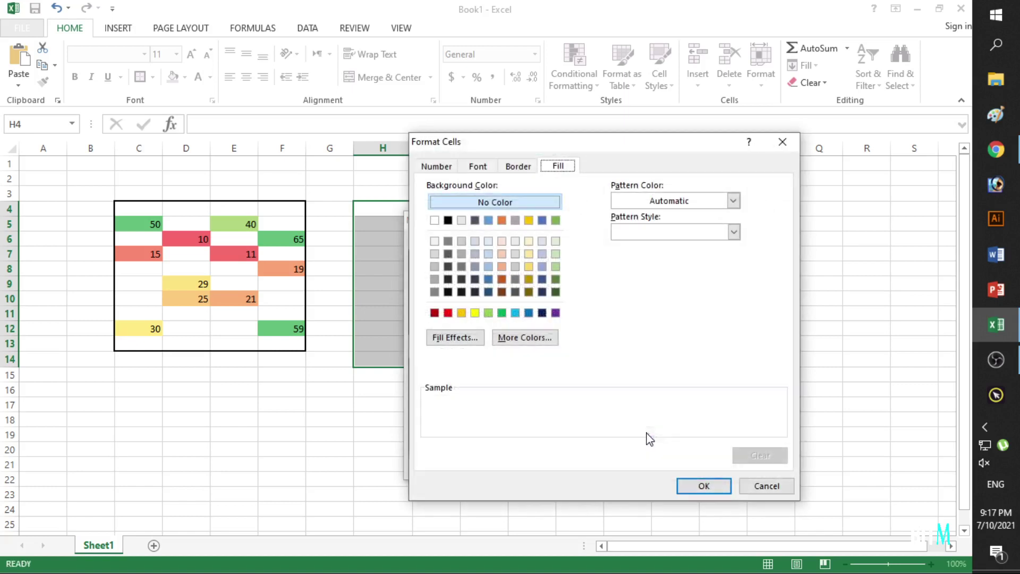
pyautogui.click(502, 313)
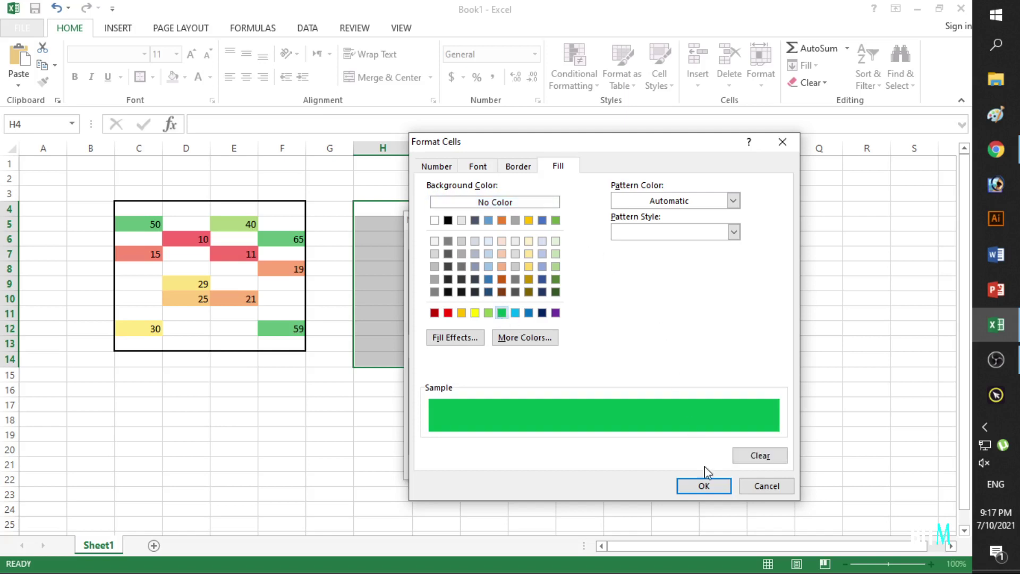
pyautogui.click(711, 486)
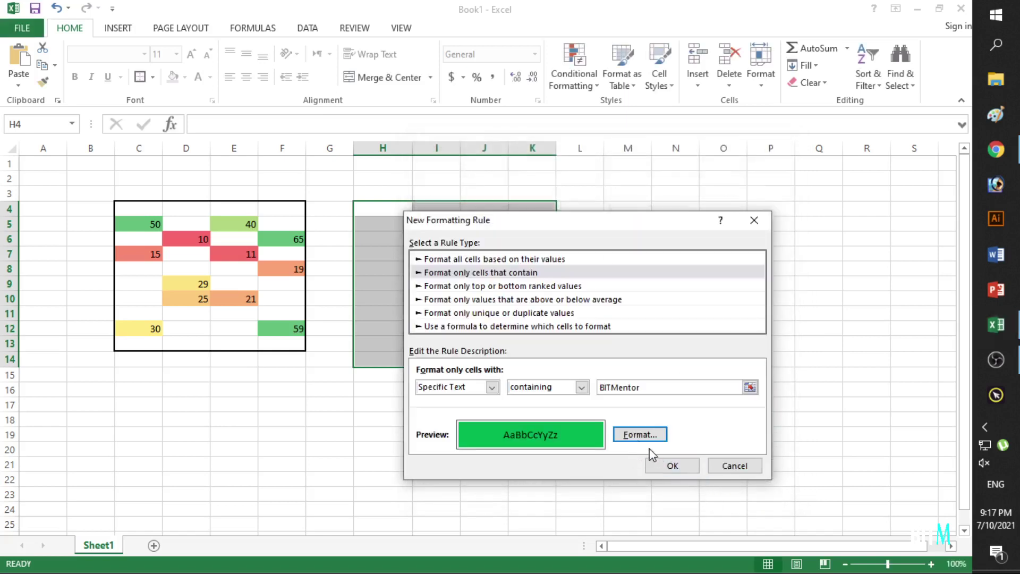
pyautogui.click(670, 465)
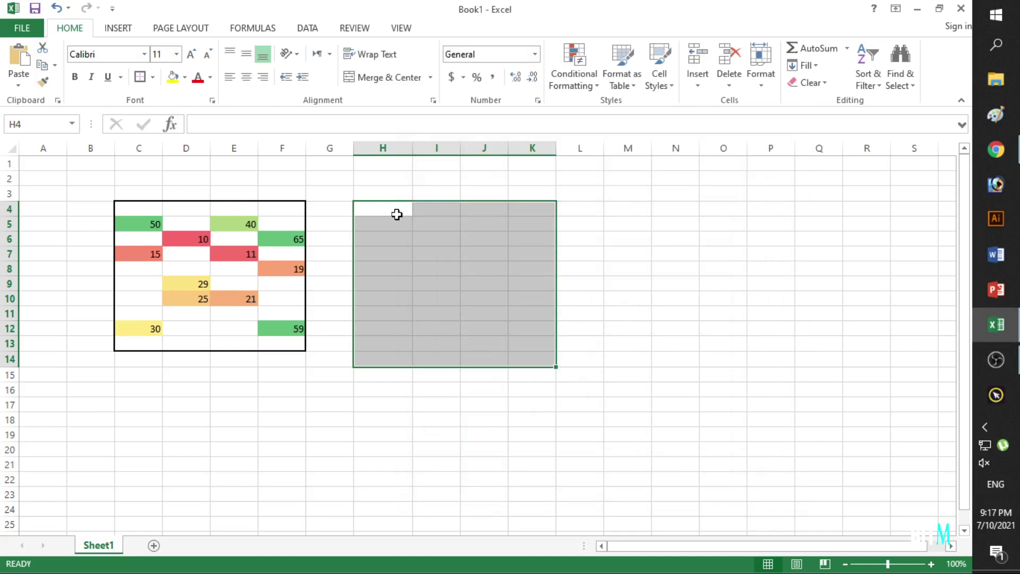
pyautogui.click(397, 214)
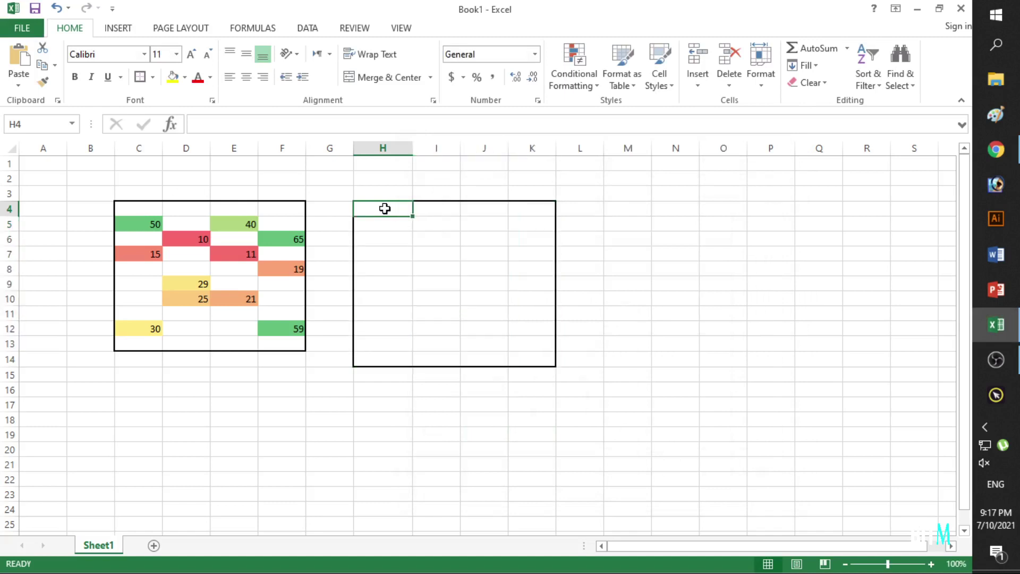
# - Type 'Bitmentor' into H4, then reselect H4:K14
pyautogui.write('Bit')
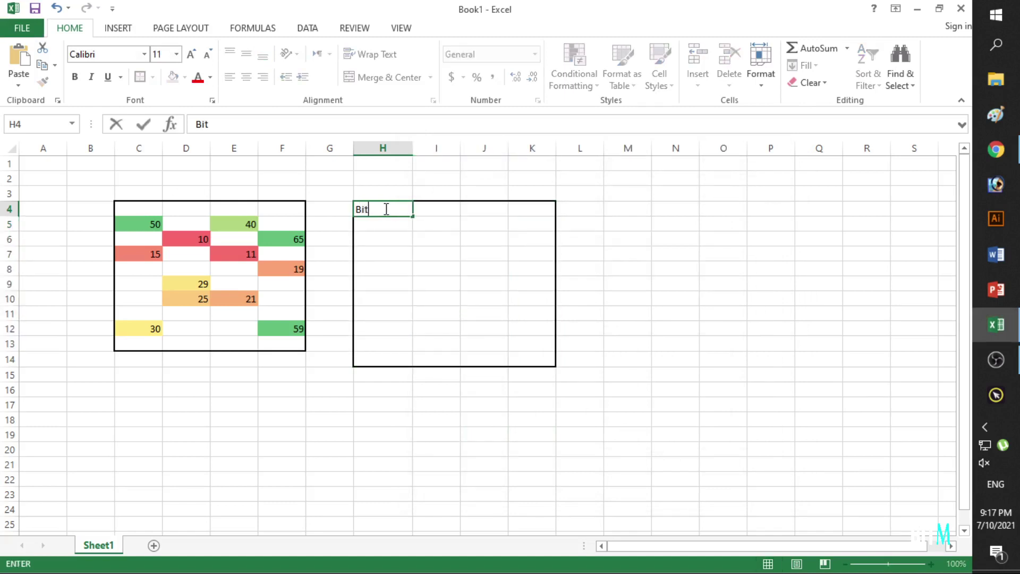
pyautogui.write('mentor')
pyautogui.press('Return')
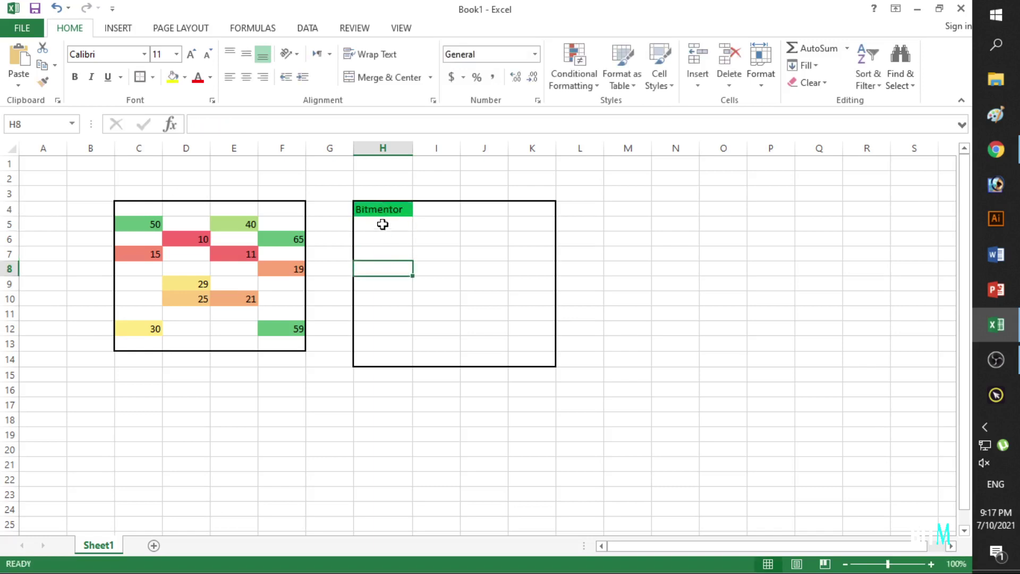
pyautogui.moveTo(371, 209)
pyautogui.mouseDown()
pyautogui.moveTo(506, 284)
pyautogui.moveTo(534, 357)
pyautogui.mouseUp()
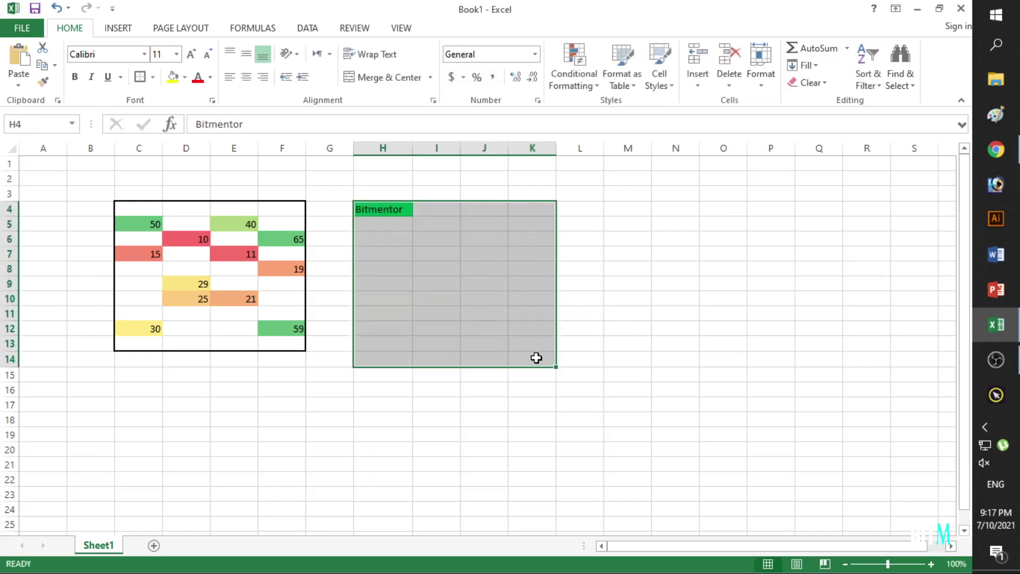
# - Start a More Rules highlight rule using Specific Text, not containing, ready for BITMENTOR
pyautogui.click(576, 83)
pyautogui.moveTo(624, 110)
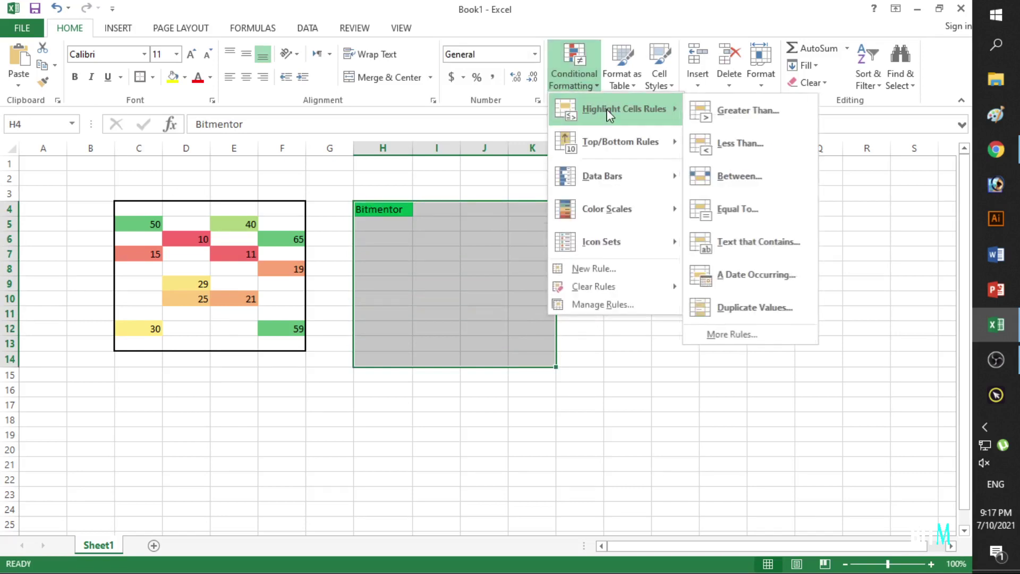
pyautogui.click(733, 336)
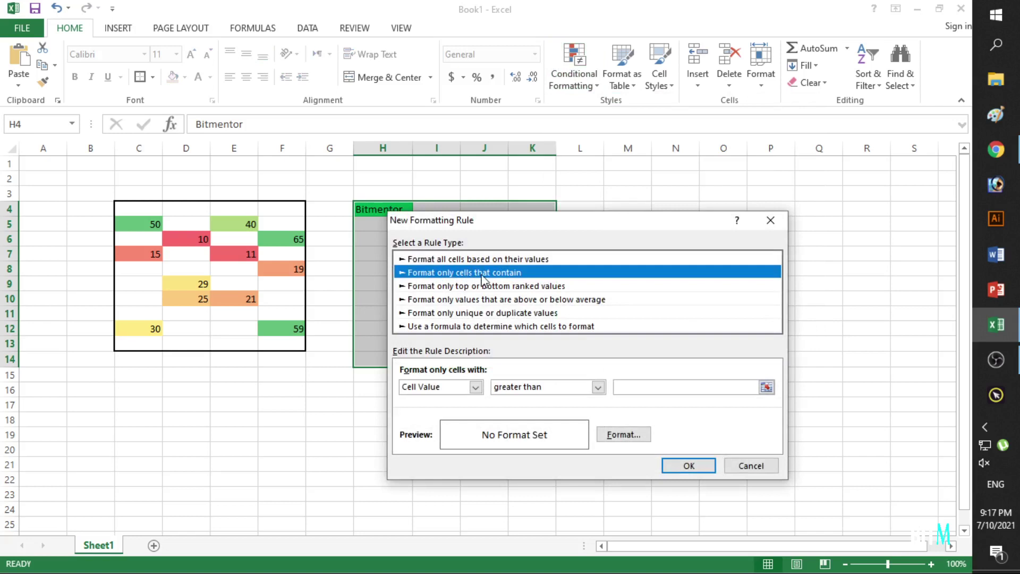
pyautogui.click(475, 386)
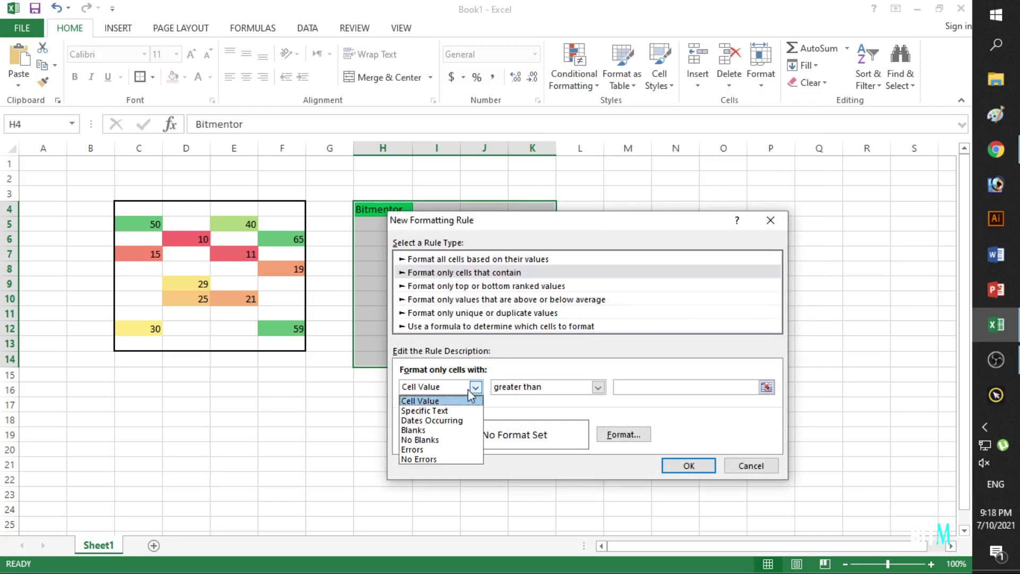
pyautogui.click(434, 412)
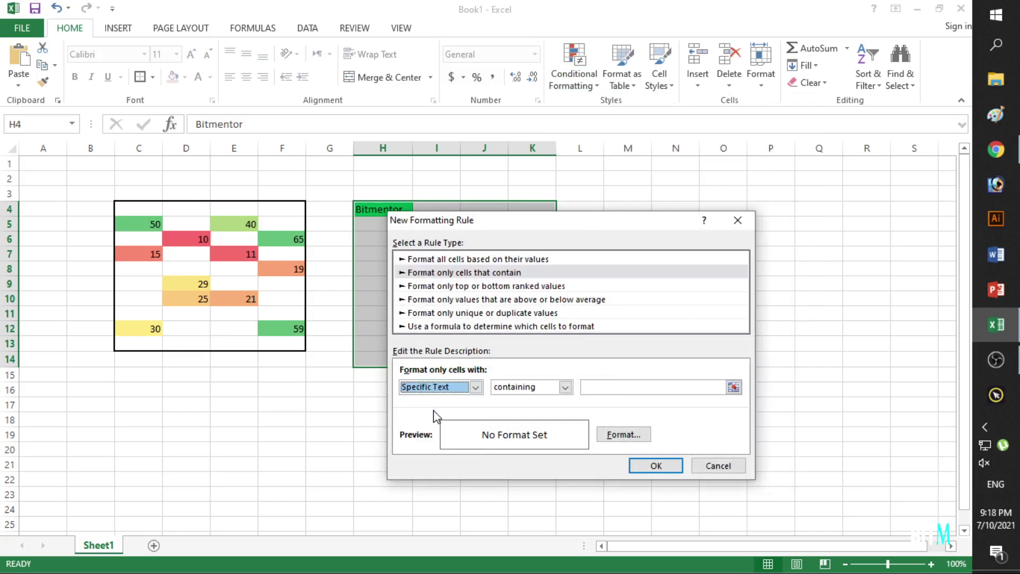
pyautogui.click(565, 386)
pyautogui.click(559, 410)
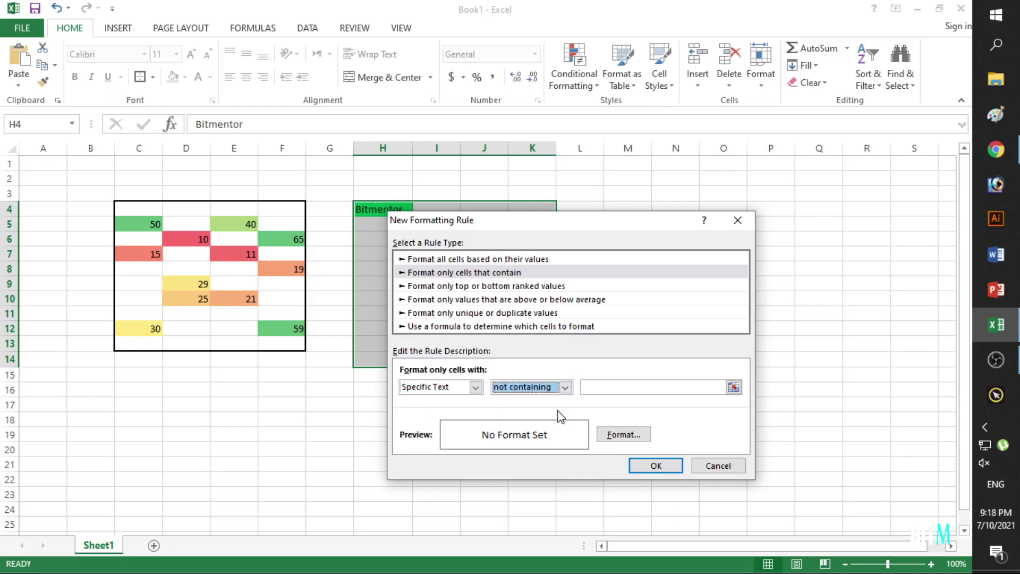
pyautogui.click(620, 387)
pyautogui.write('BITMENTOR')
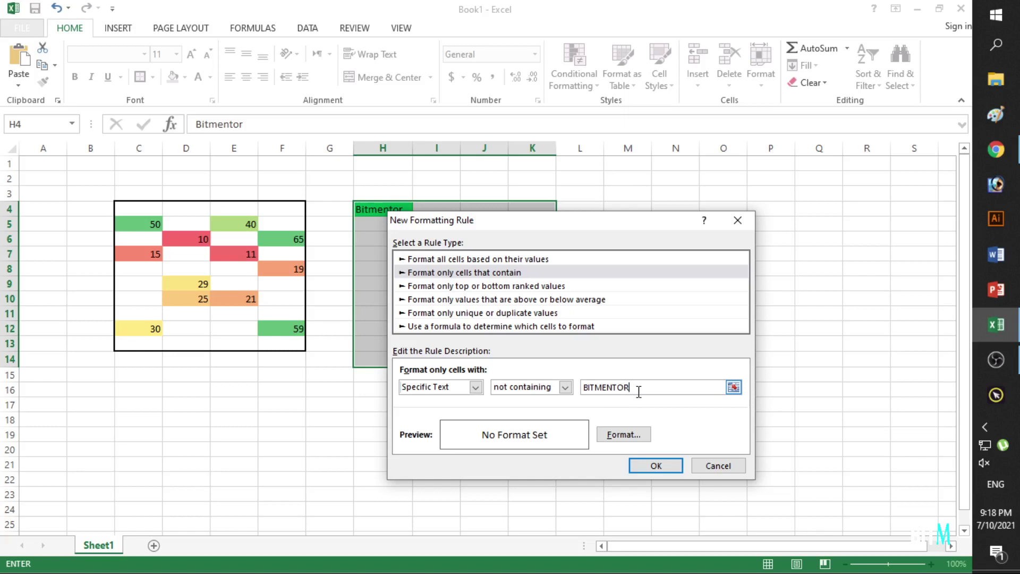
# - Try a red fill and a red border in the rule's format settings
pyautogui.click(648, 435)
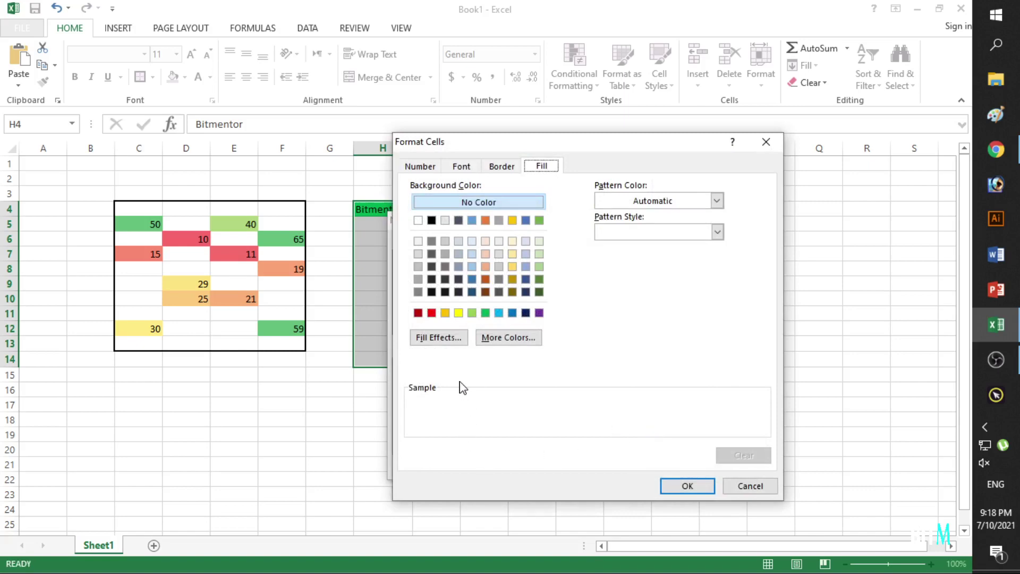
pyautogui.click(431, 313)
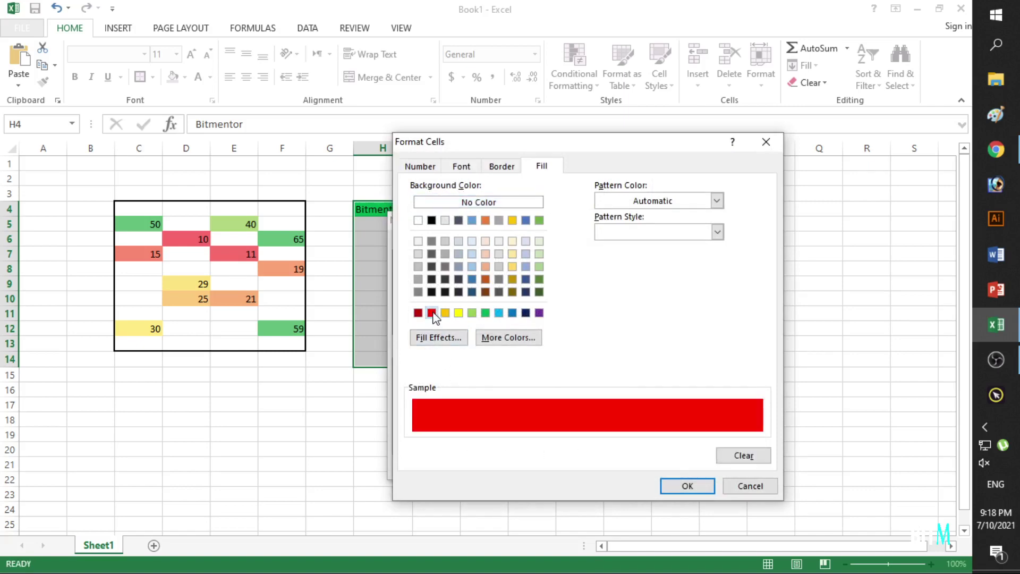
pyautogui.click(511, 168)
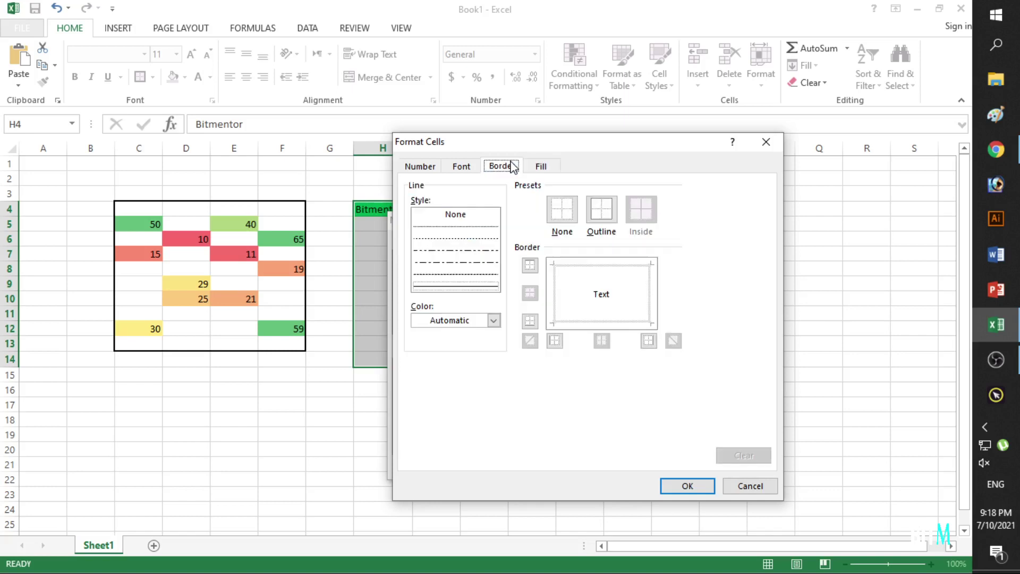
pyautogui.click(494, 320)
pyautogui.click(432, 455)
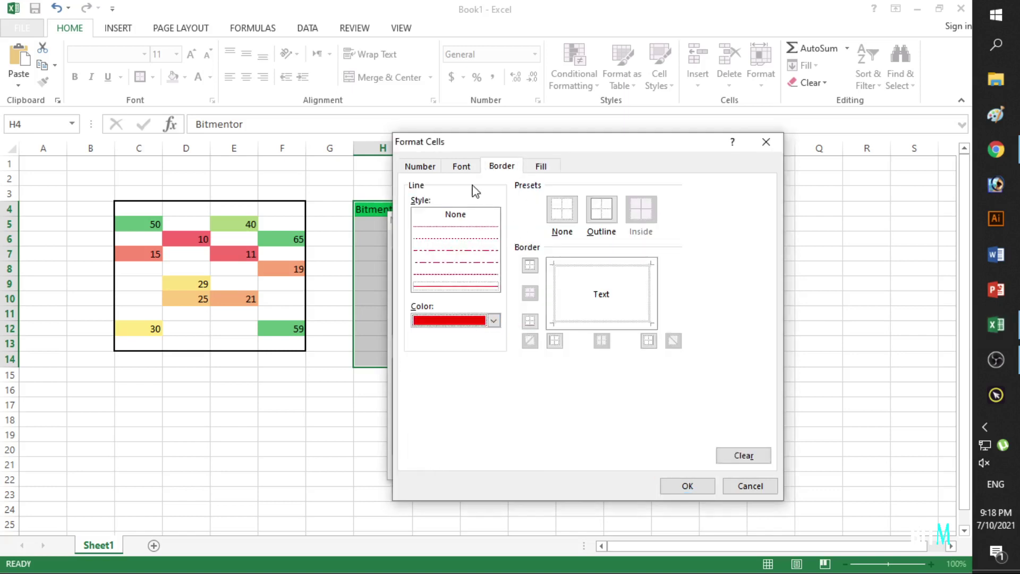
pyautogui.click(461, 166)
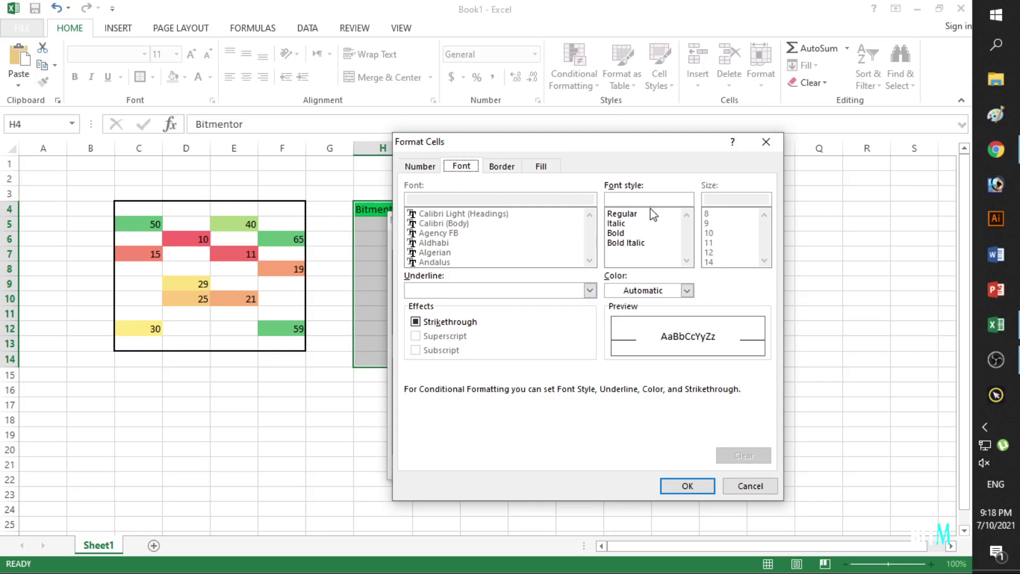
pyautogui.click(507, 169)
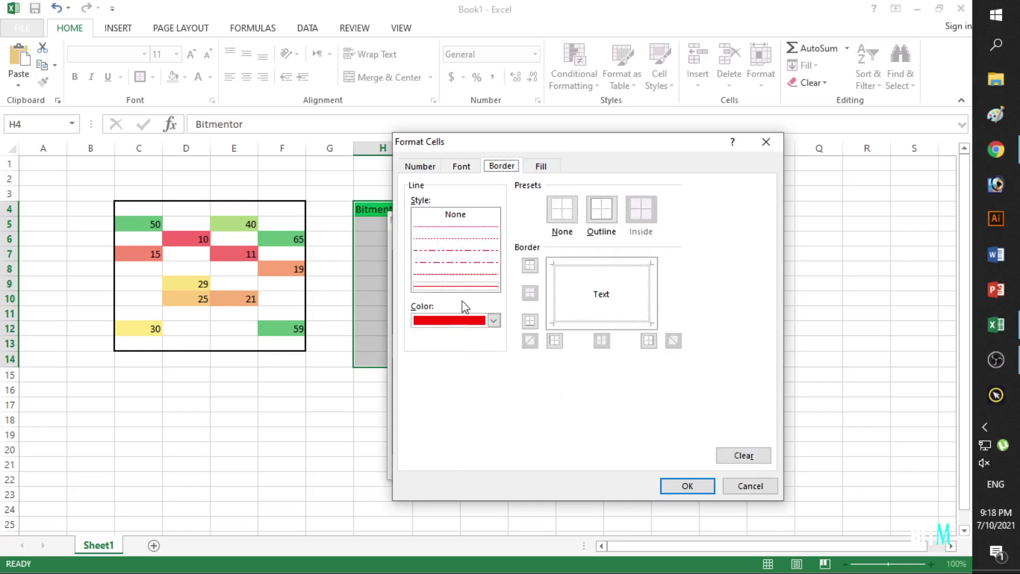
# - Switch the rule's fill to black and apply it to H4:K14
pyautogui.click(541, 168)
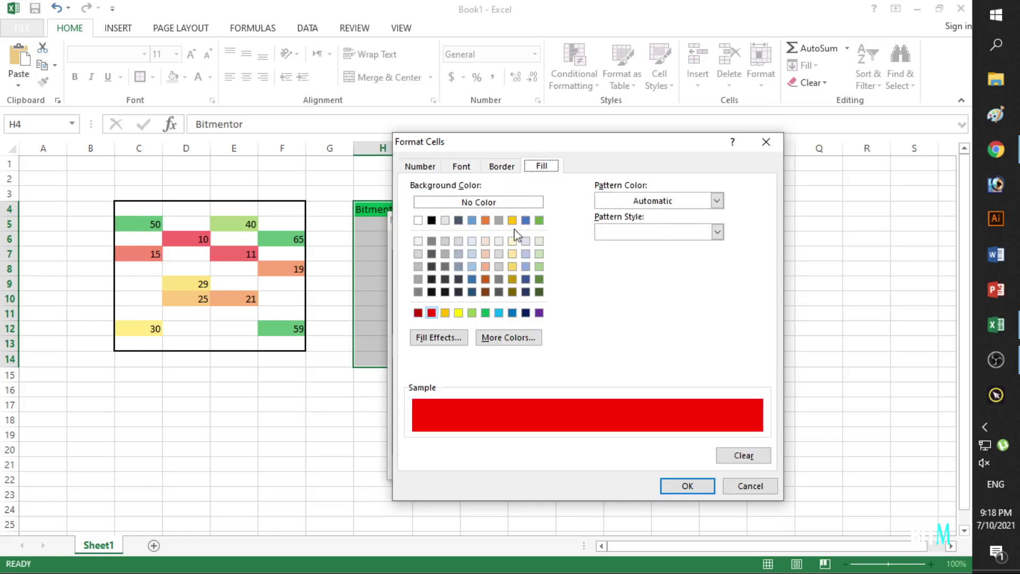
pyautogui.click(431, 292)
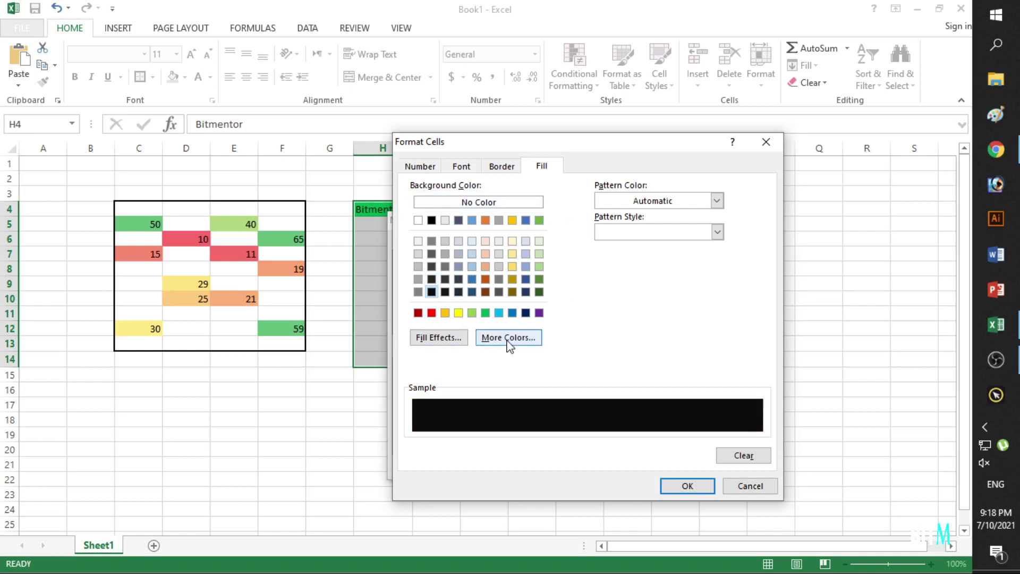
pyautogui.click(688, 485)
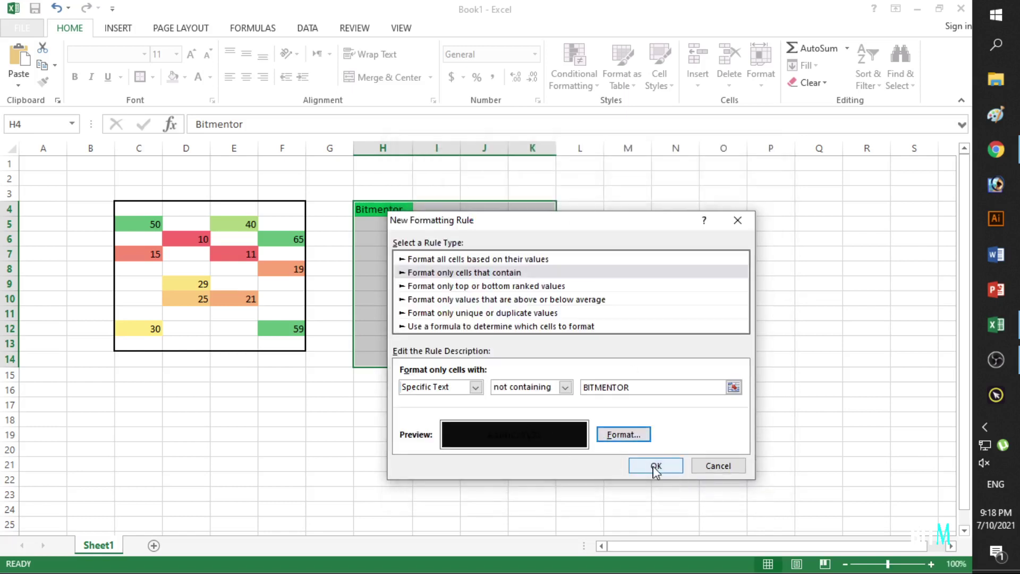
pyautogui.click(656, 468)
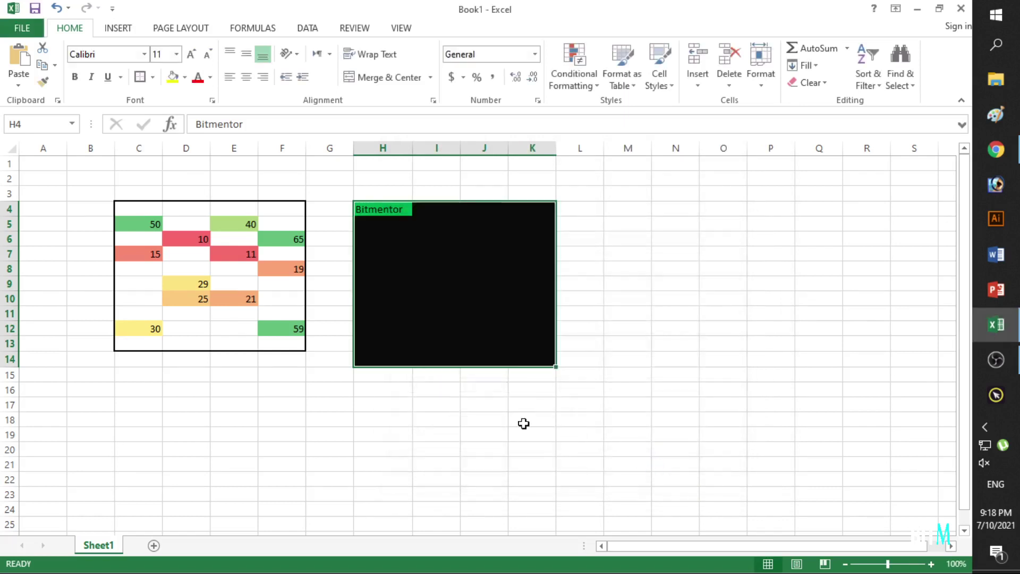
# - Clear H4's Bitmentor text and enter a name in H5 to test the rules
pyautogui.click(468, 405)
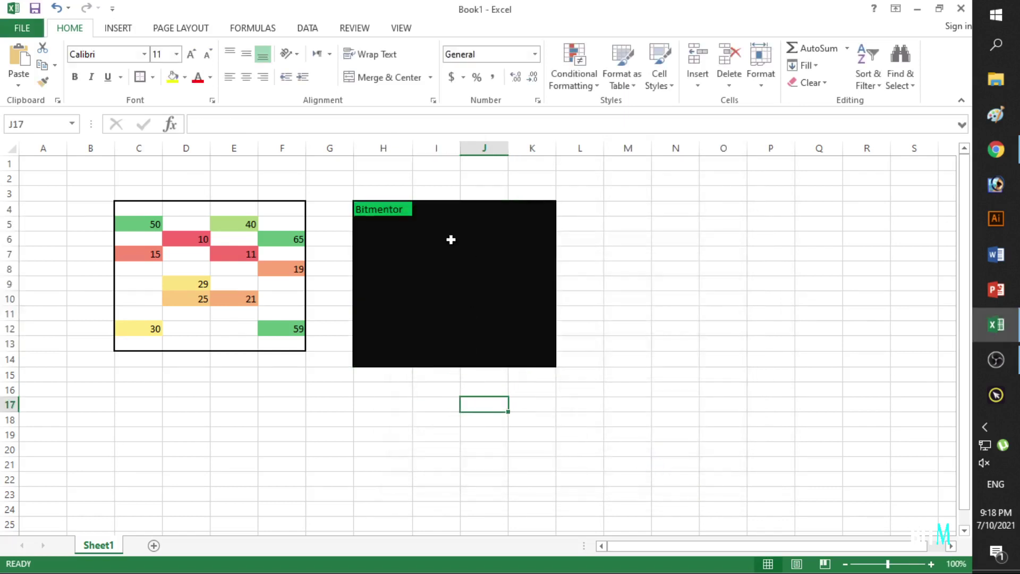
pyautogui.click(396, 211)
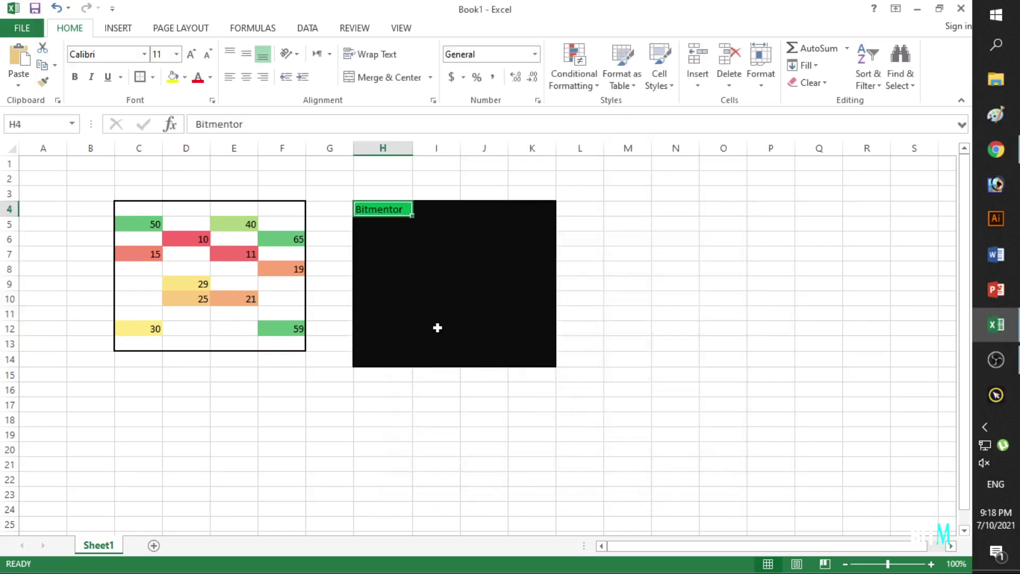
pyautogui.press('Delete')
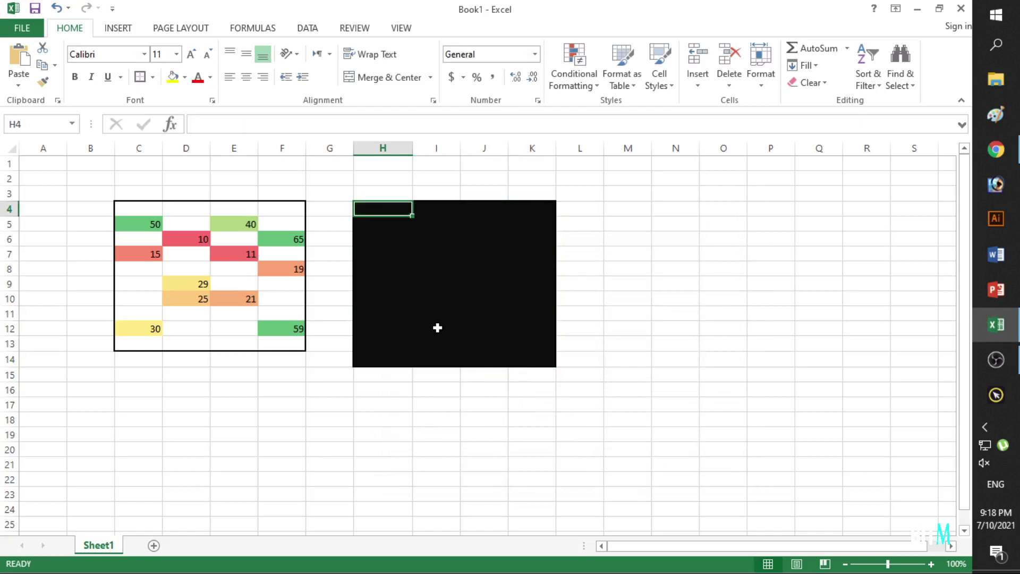
pyautogui.press('Return')
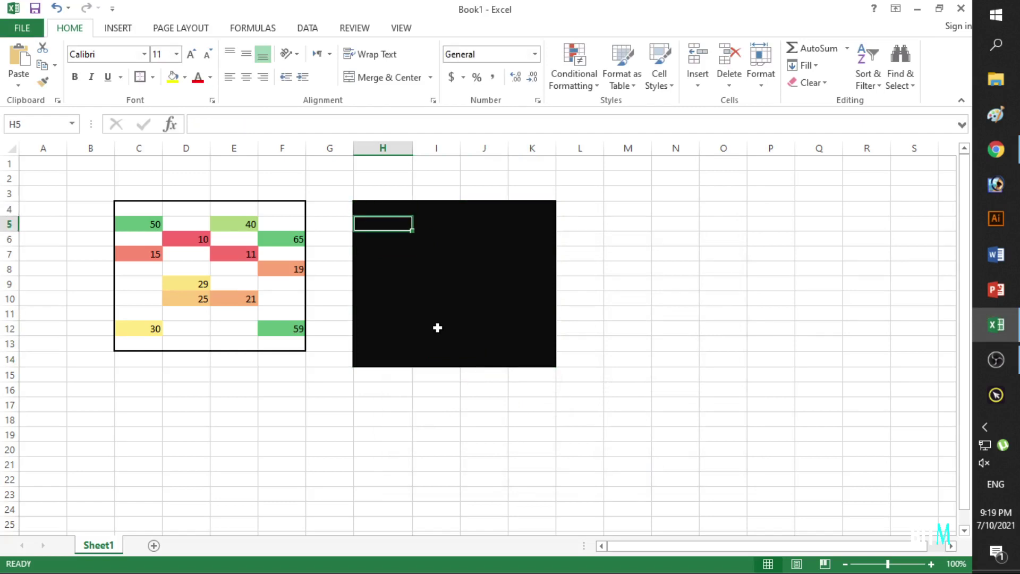
pyautogui.write('salman')
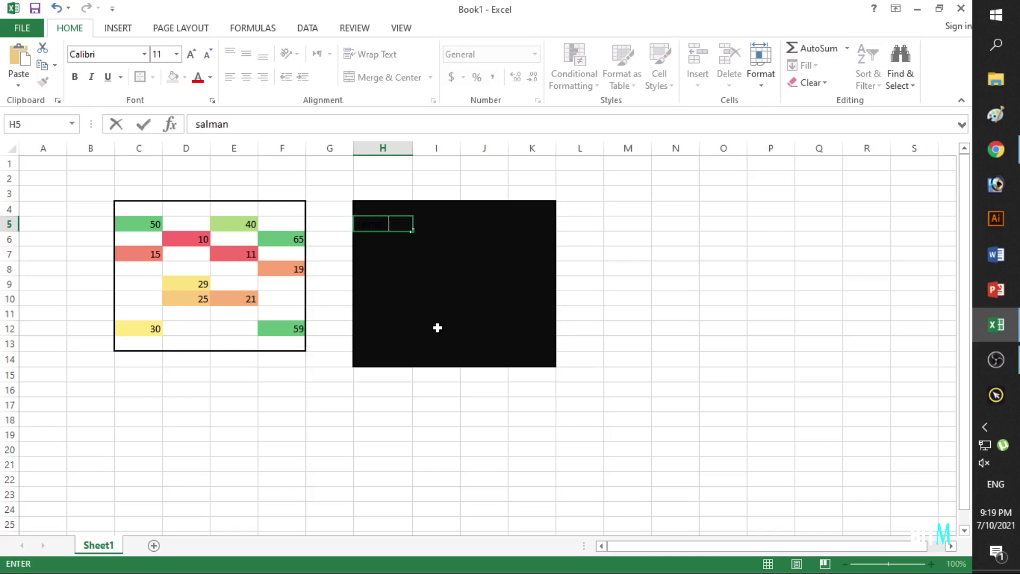
pyautogui.press('Return')
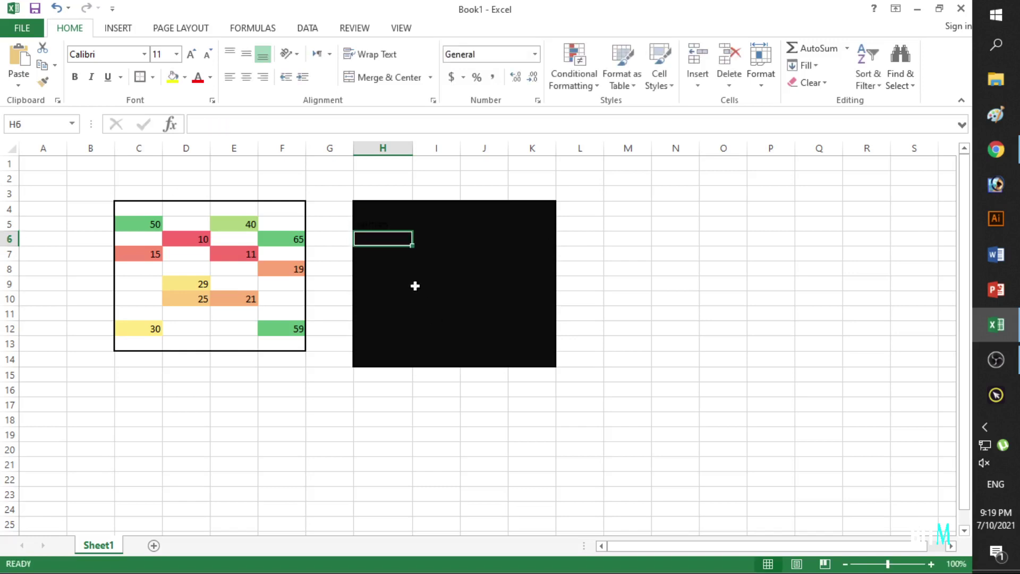
pyautogui.press('Up')
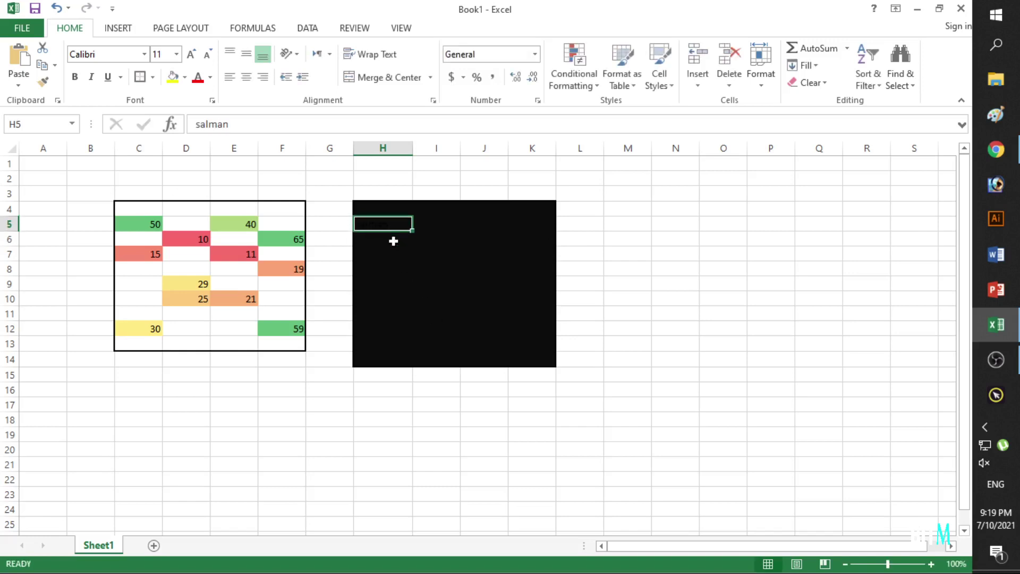
pyautogui.click(235, 125)
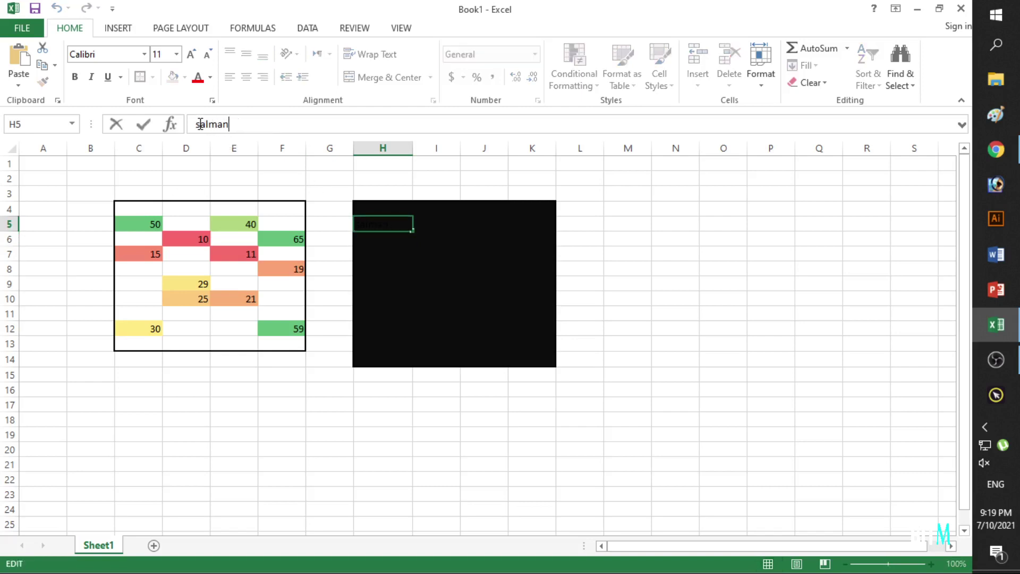
pyautogui.click(371, 286)
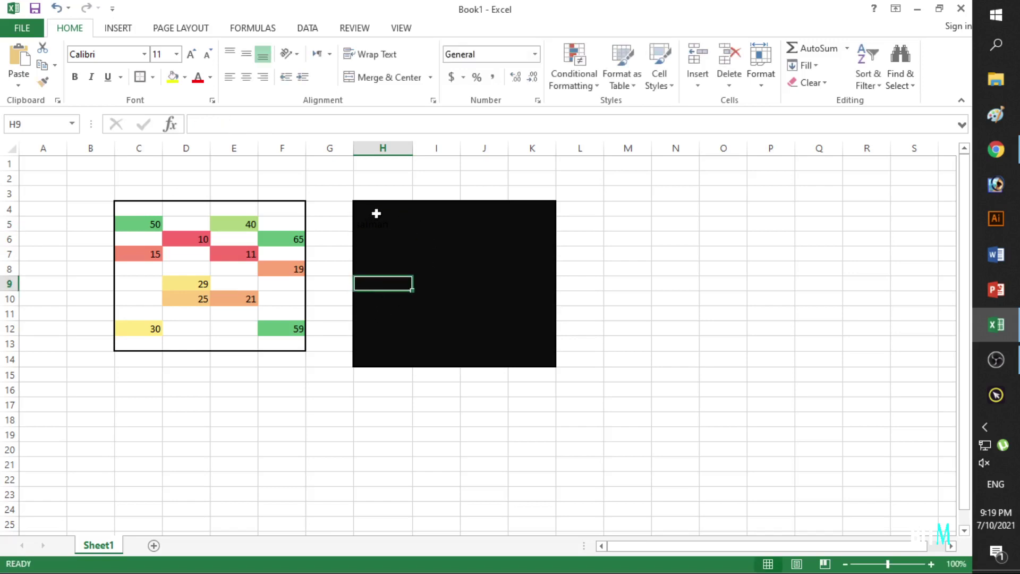
# - Enter BITMentor in J8, autofit column J, and select M4:P14 for a new box
pyautogui.moveTo(371, 208); pyautogui.dragTo(538, 357)
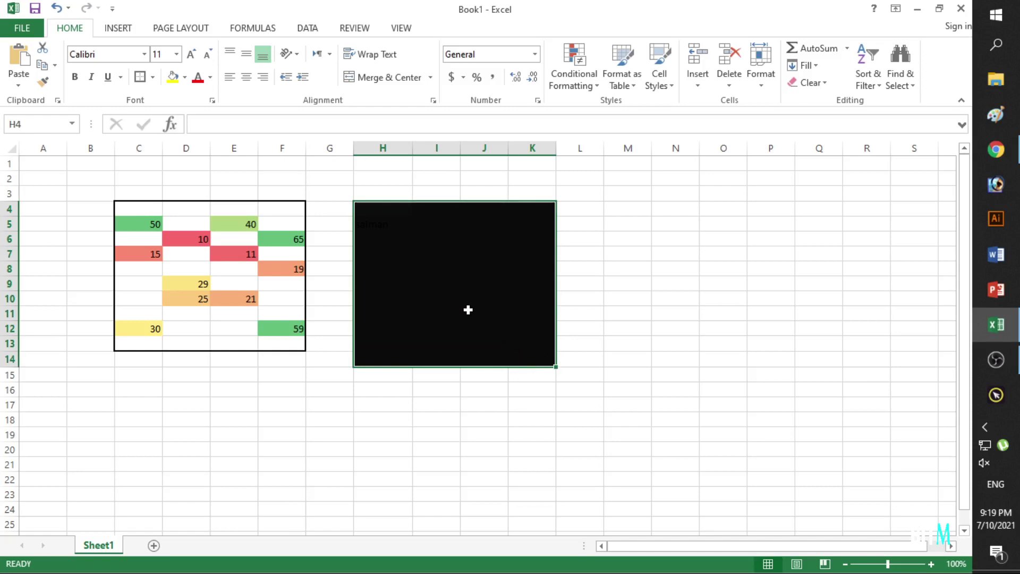
pyautogui.click(470, 274)
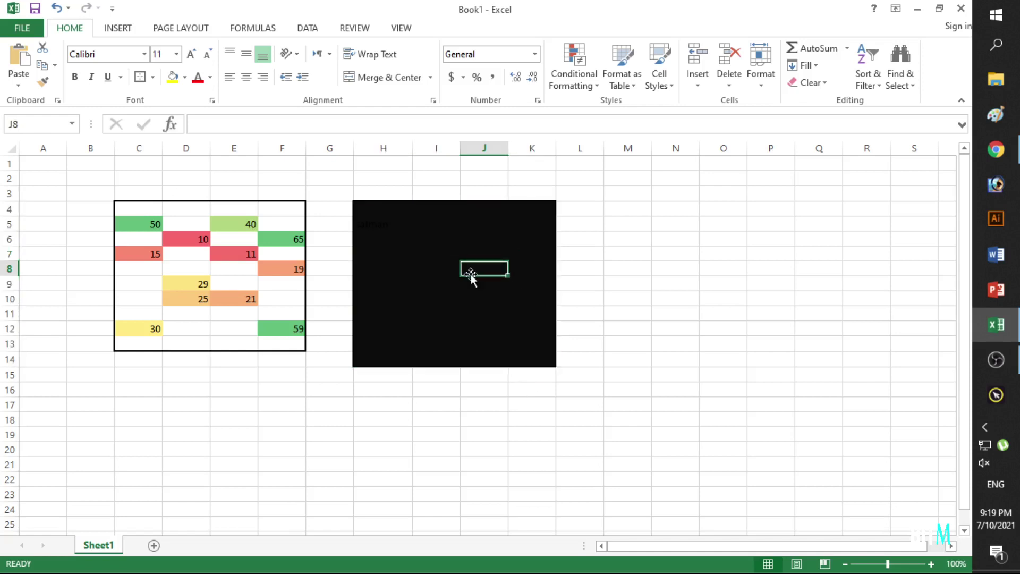
pyautogui.write('bitment')
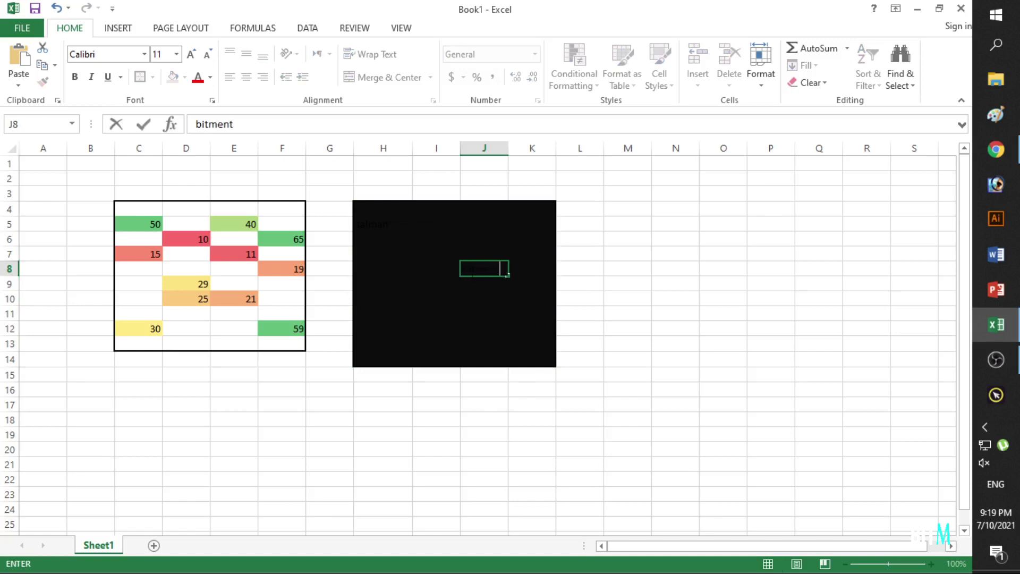
pyautogui.write('or')
pyautogui.press('Return')
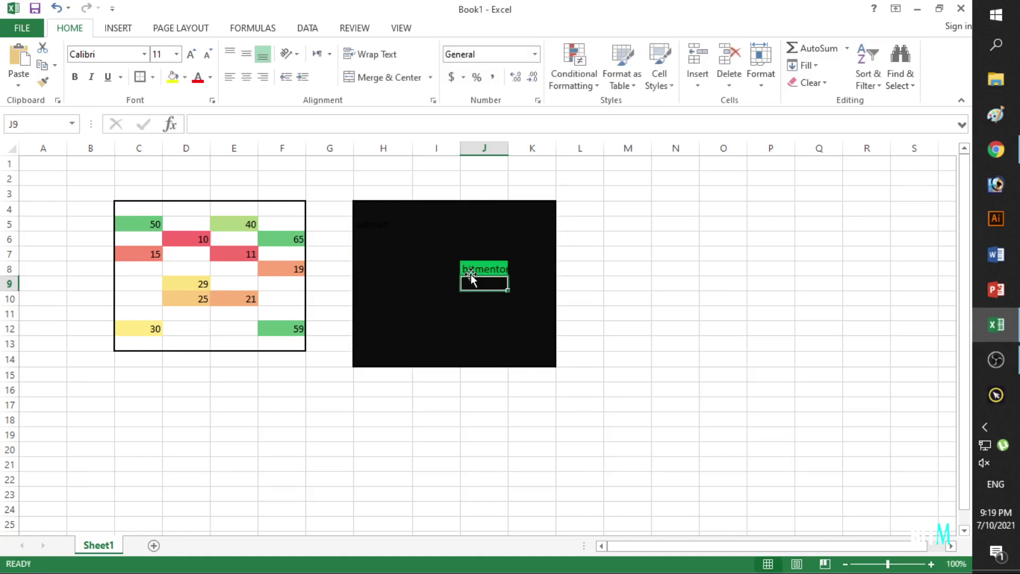
pyautogui.doubleClick(508, 148)
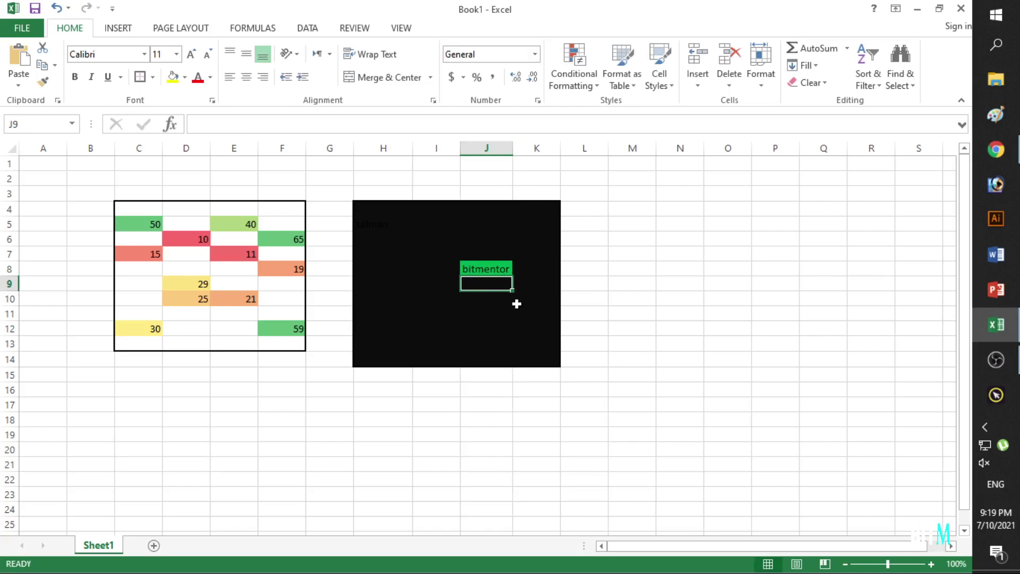
pyautogui.click(489, 264)
pyautogui.write('BIT')
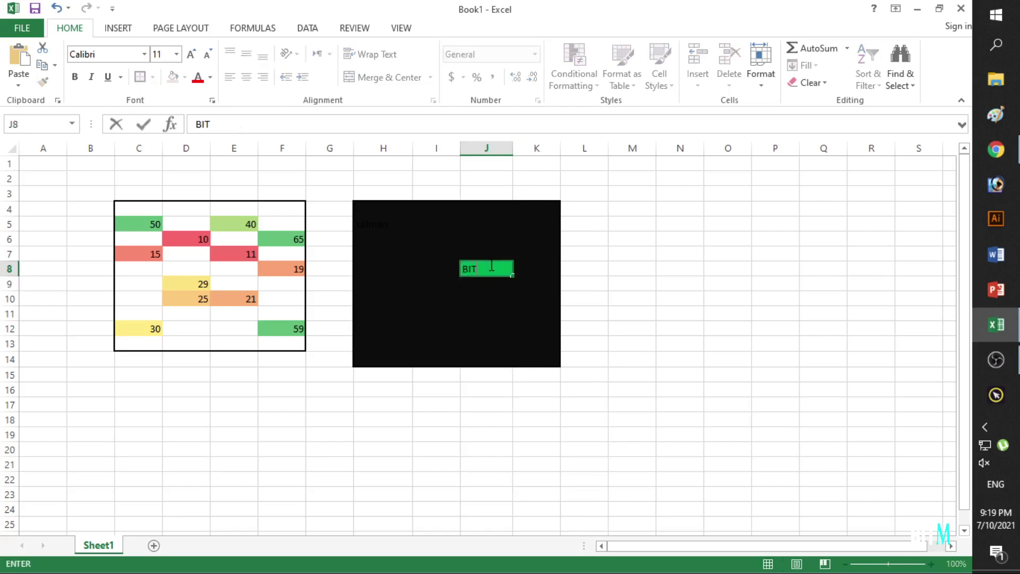
pyautogui.write('Mentor')
pyautogui.press('Return')
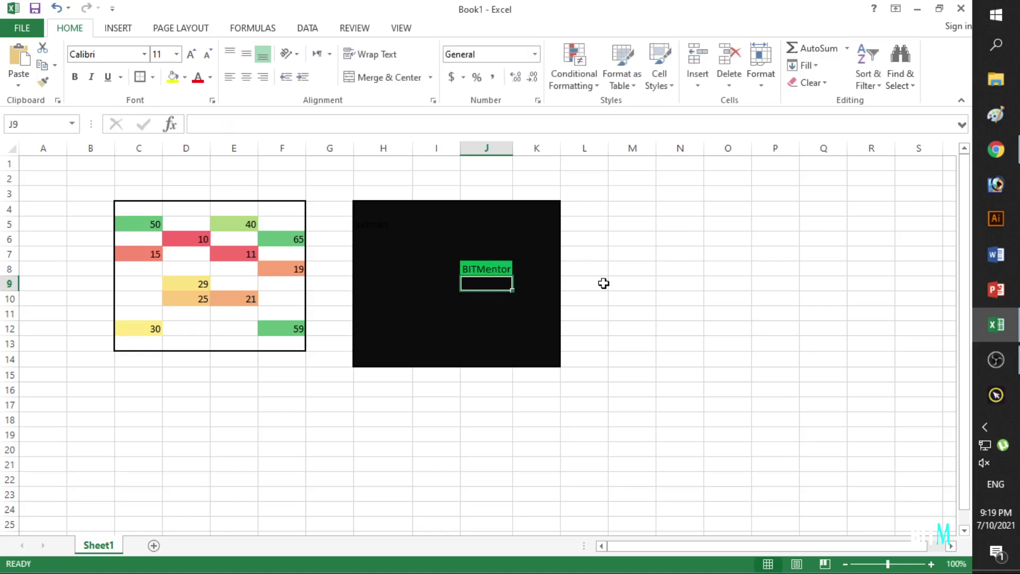
pyautogui.moveTo(624, 209); pyautogui.dragTo(786, 359)
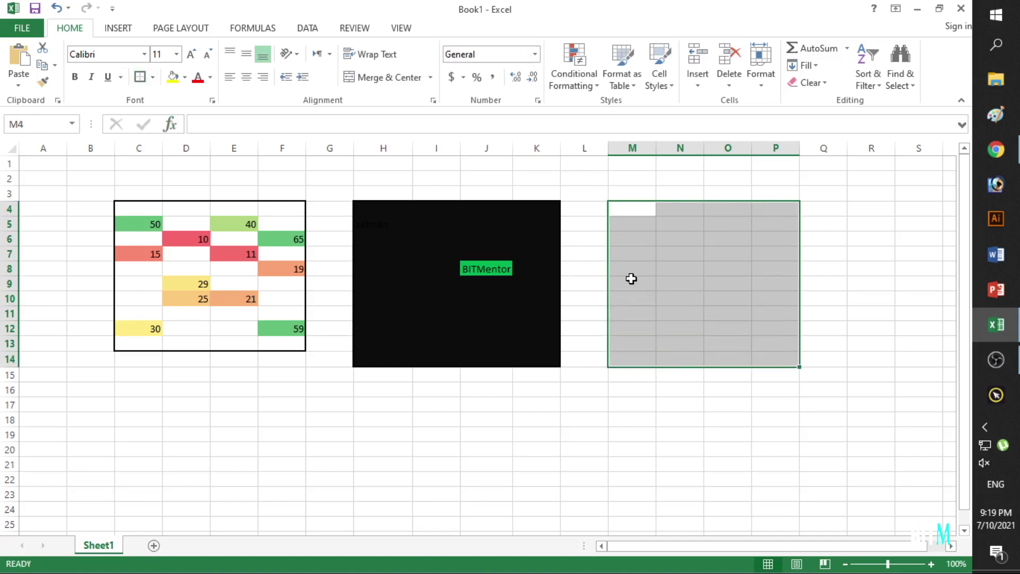
# - Add a Top 10 ranked-values rule with green fill to M4:P14
pyautogui.click(671, 281)
pyautogui.moveTo(620, 209); pyautogui.dragTo(776, 363)
pyautogui.click(581, 79)
pyautogui.moveTo(624, 110)
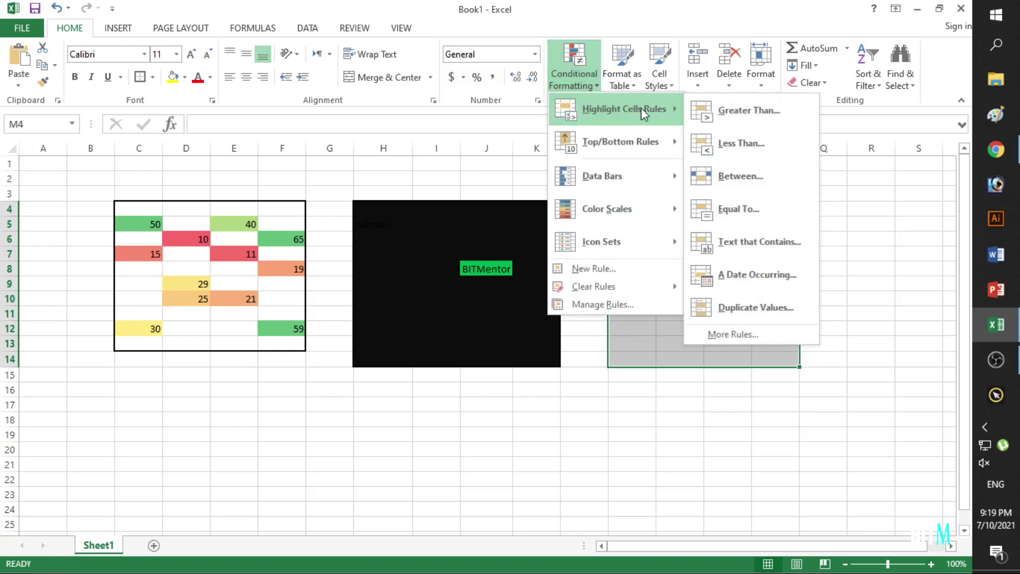
pyautogui.click(775, 345)
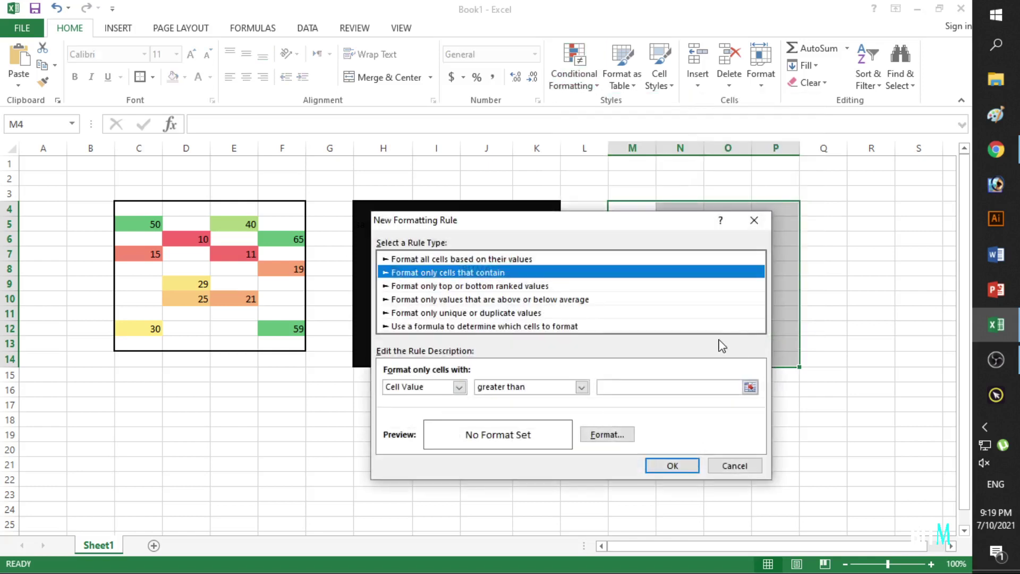
pyautogui.click(449, 287)
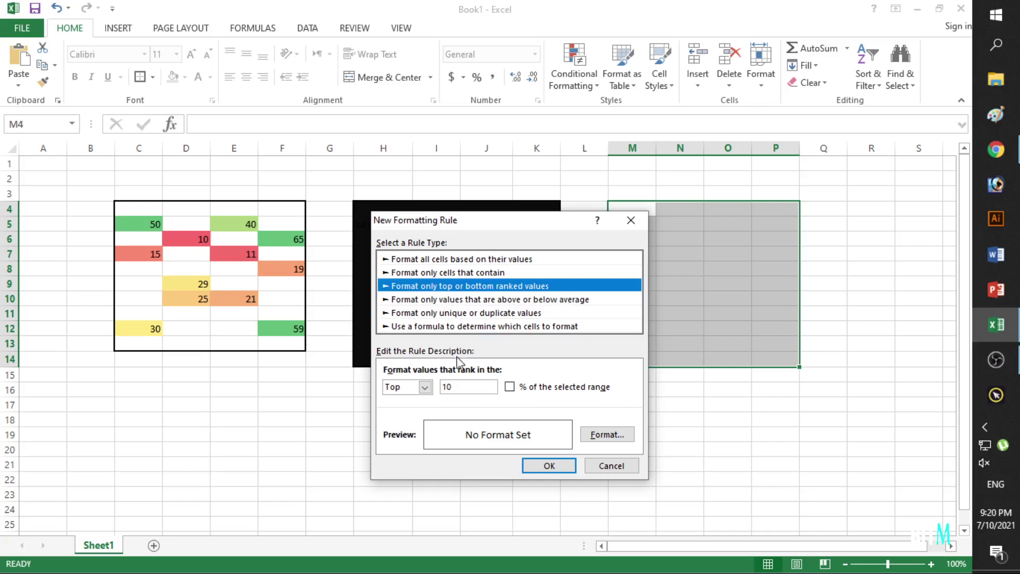
pyautogui.click(425, 388)
pyautogui.click(425, 398)
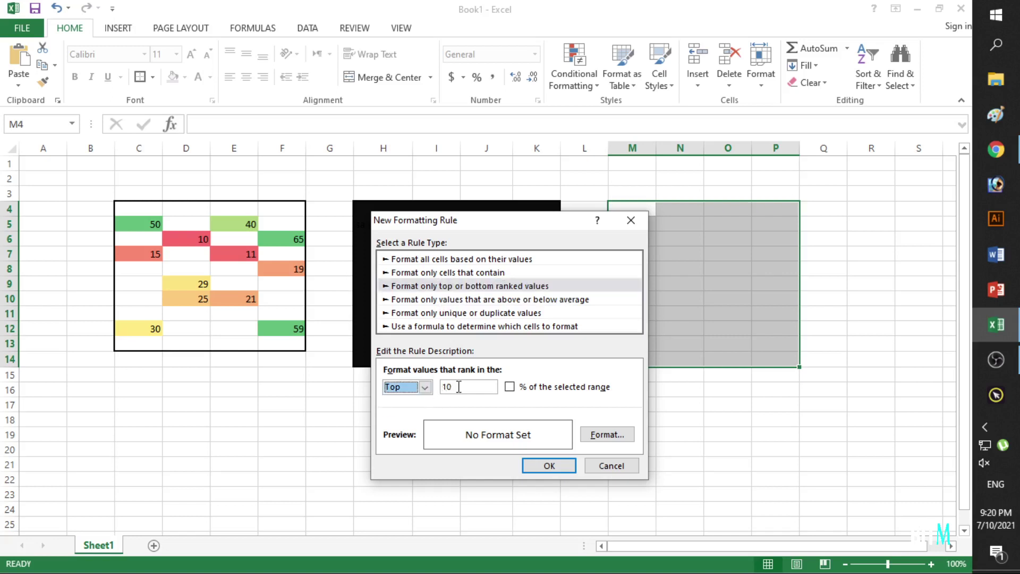
pyautogui.click(458, 387)
pyautogui.click(596, 436)
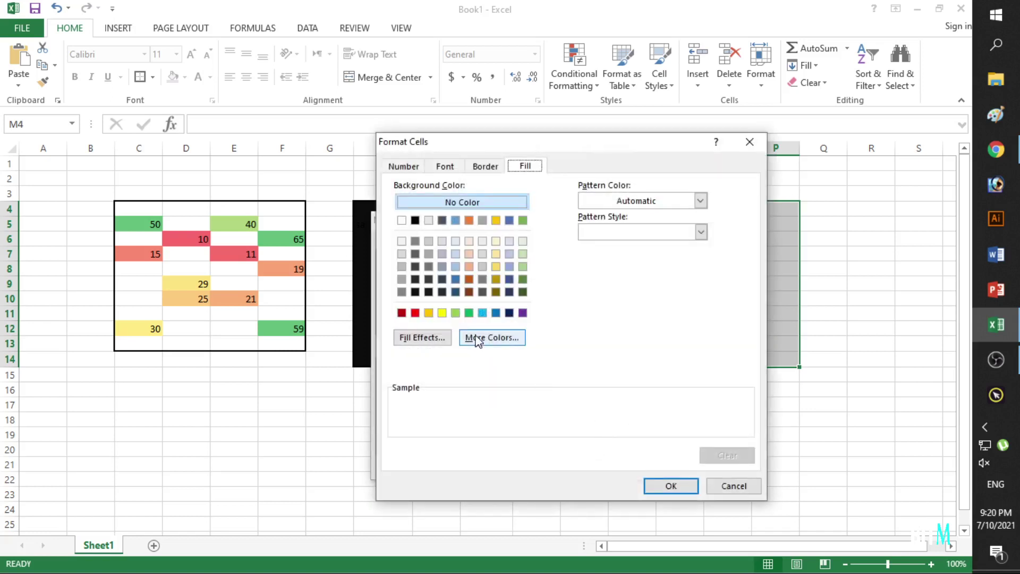
pyautogui.click(468, 313)
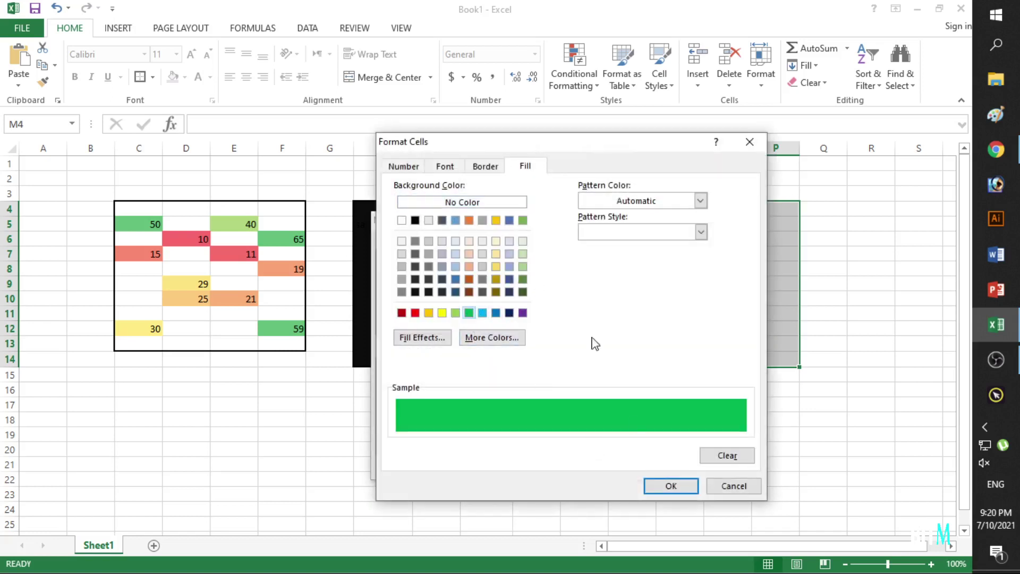
pyautogui.click(664, 486)
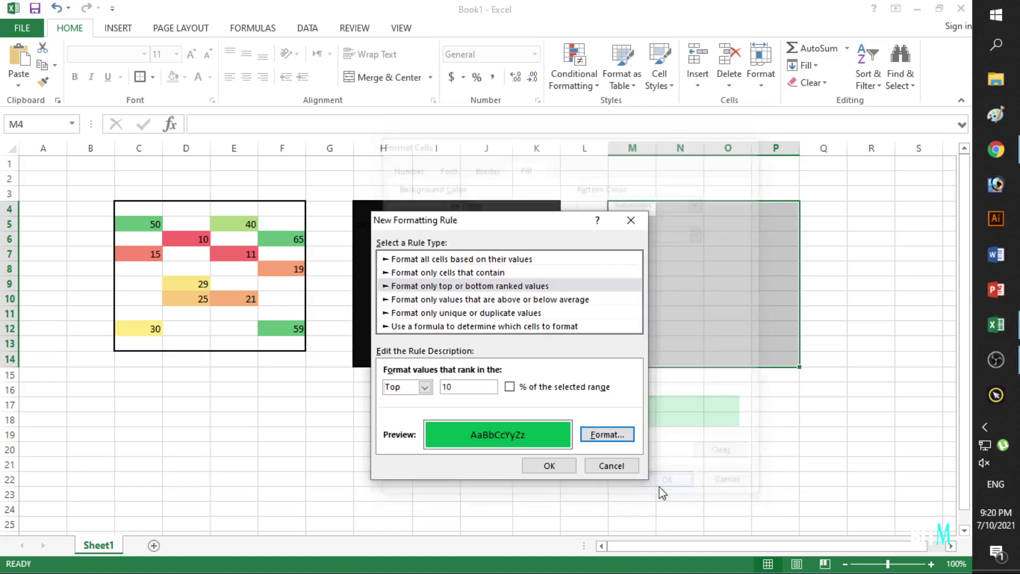
pyautogui.click(549, 466)
pyautogui.click(649, 303)
# - Add a Bottom 5 ranked-values rule with red fill to M4:P14
pyautogui.moveTo(626, 210); pyautogui.dragTo(771, 354)
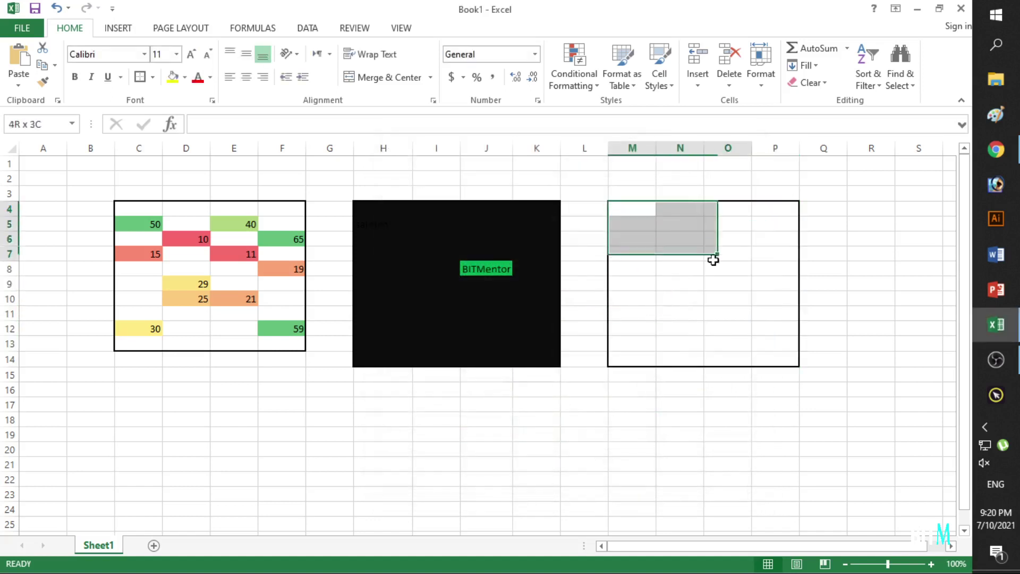
pyautogui.click(573, 64)
pyautogui.moveTo(623, 110)
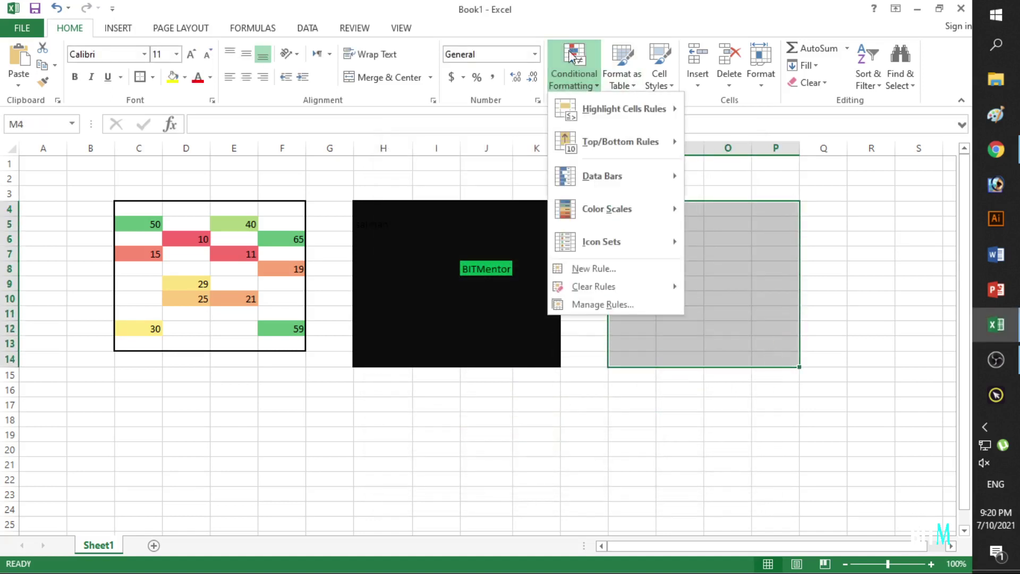
pyautogui.click(749, 333)
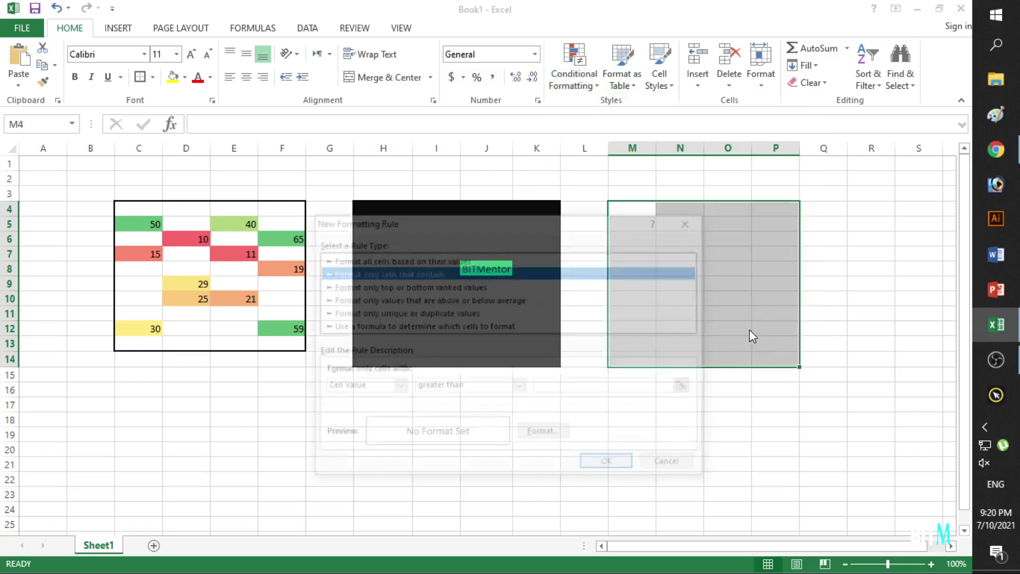
pyautogui.click(437, 287)
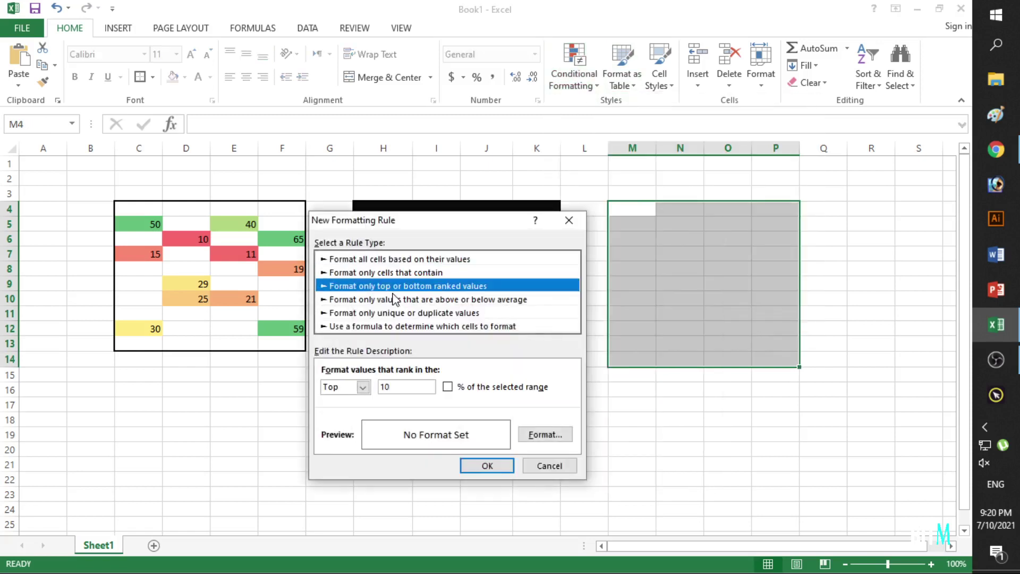
pyautogui.click(363, 387)
pyautogui.click(347, 411)
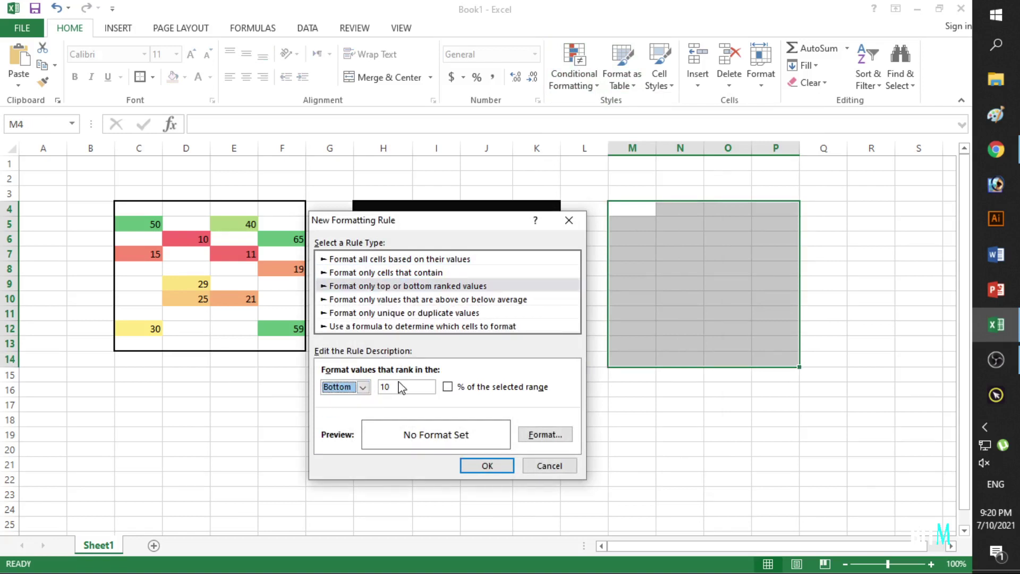
pyautogui.click(398, 386)
pyautogui.click(539, 435)
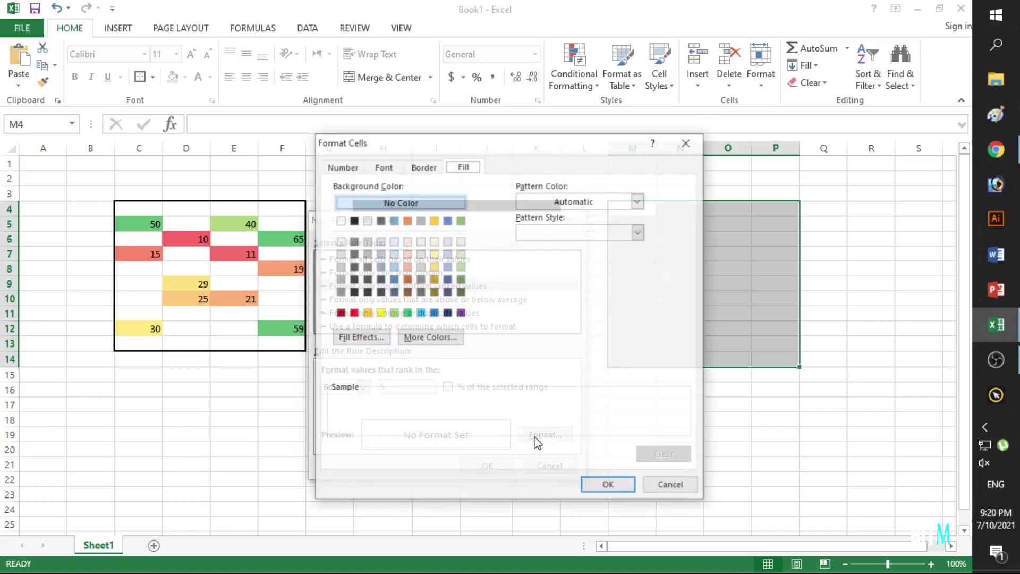
pyautogui.click(353, 312)
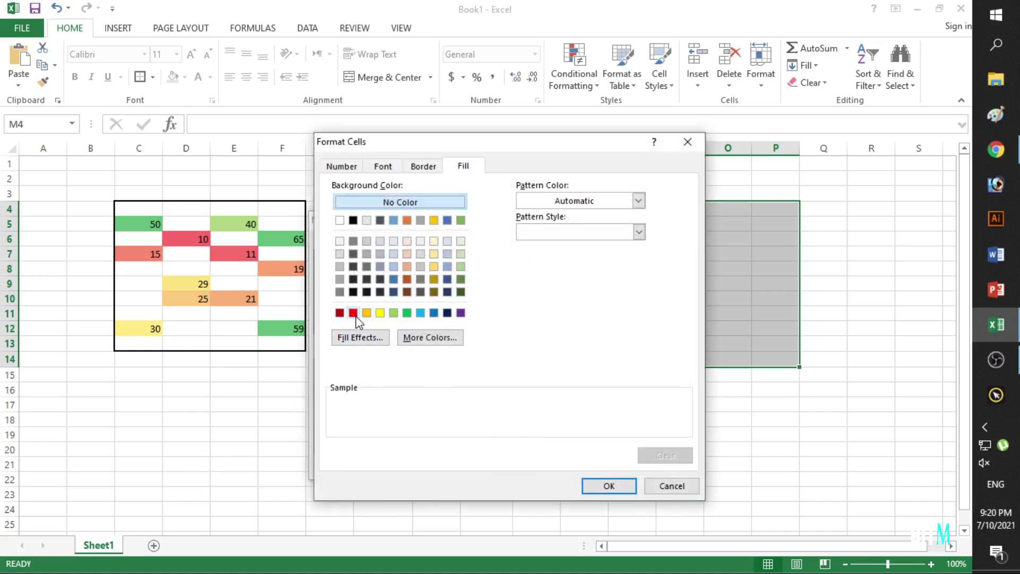
pyautogui.click(609, 486)
pyautogui.click(484, 465)
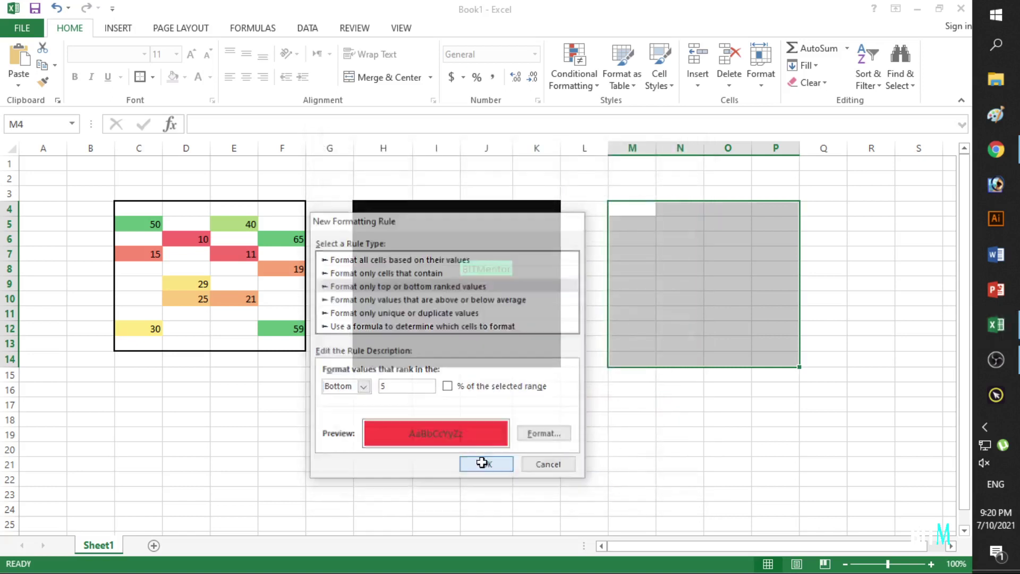
pyautogui.click(652, 224)
# - Enter the scores 90, 109, 5, 35, 45 and 98 into N6:N11
pyautogui.click(725, 254)
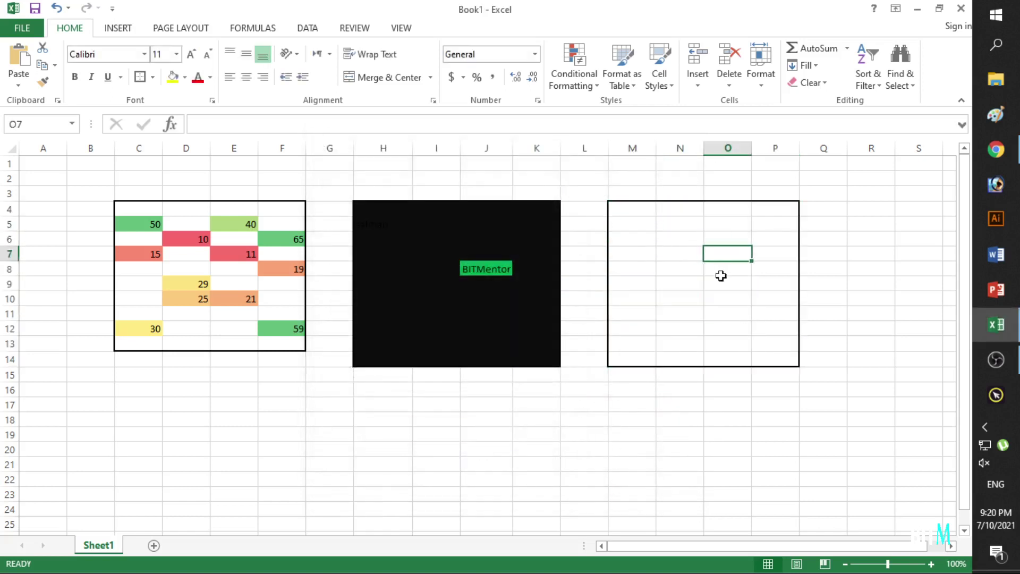
pyautogui.click(725, 298)
pyautogui.moveTo(628, 213); pyautogui.dragTo(694, 217)
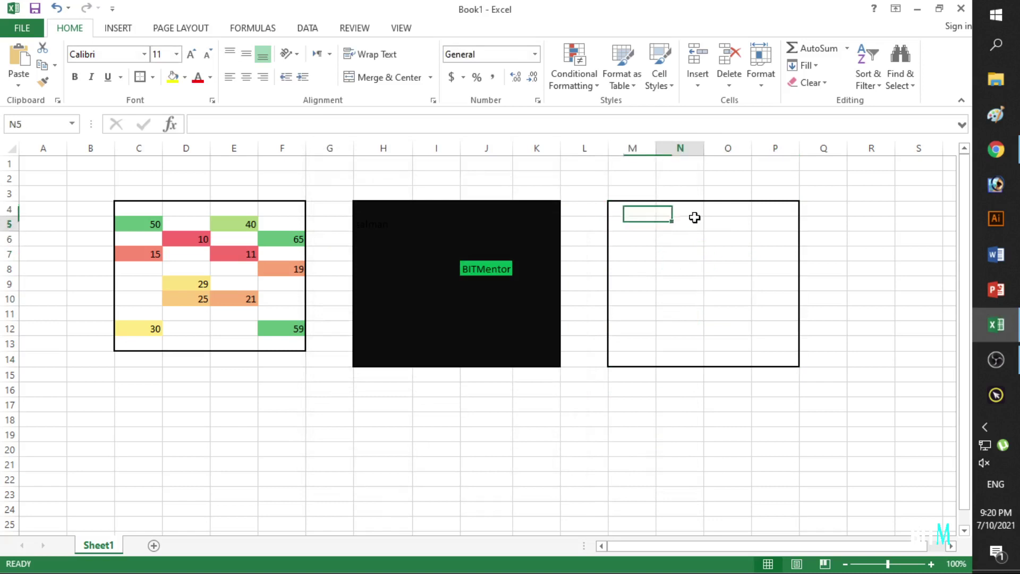
pyautogui.click(727, 254)
pyautogui.click(744, 280)
pyautogui.click(685, 323)
pyautogui.click(632, 283)
pyautogui.click(728, 239)
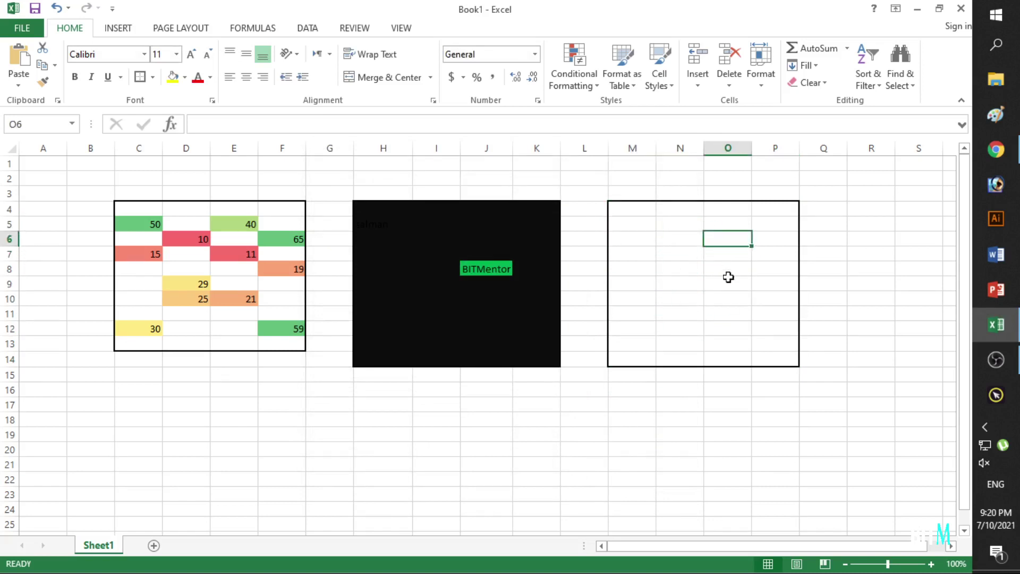
pyautogui.click(728, 280)
pyautogui.click(647, 241)
pyautogui.click(708, 229)
pyautogui.click(717, 282)
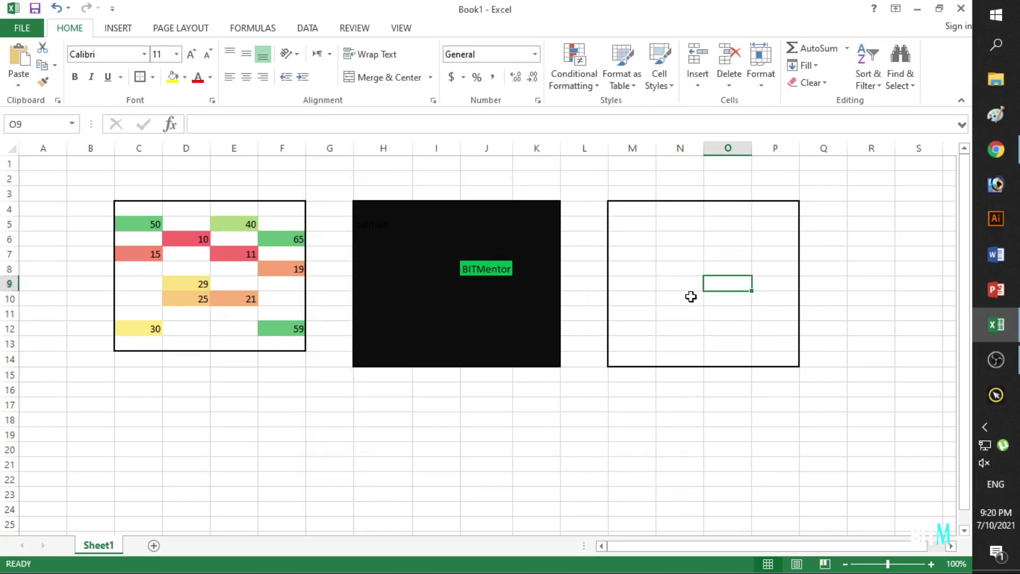
pyautogui.click(690, 297)
pyautogui.click(690, 268)
pyautogui.click(728, 239)
pyautogui.click(768, 284)
pyautogui.click(707, 311)
pyautogui.click(676, 267)
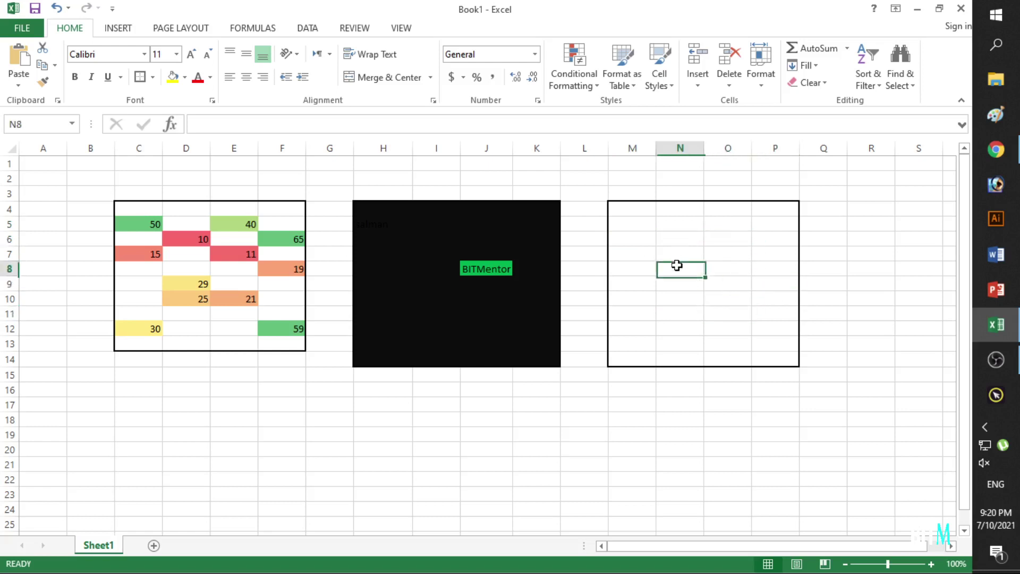
pyautogui.click(648, 240)
pyautogui.click(704, 230)
pyautogui.click(699, 266)
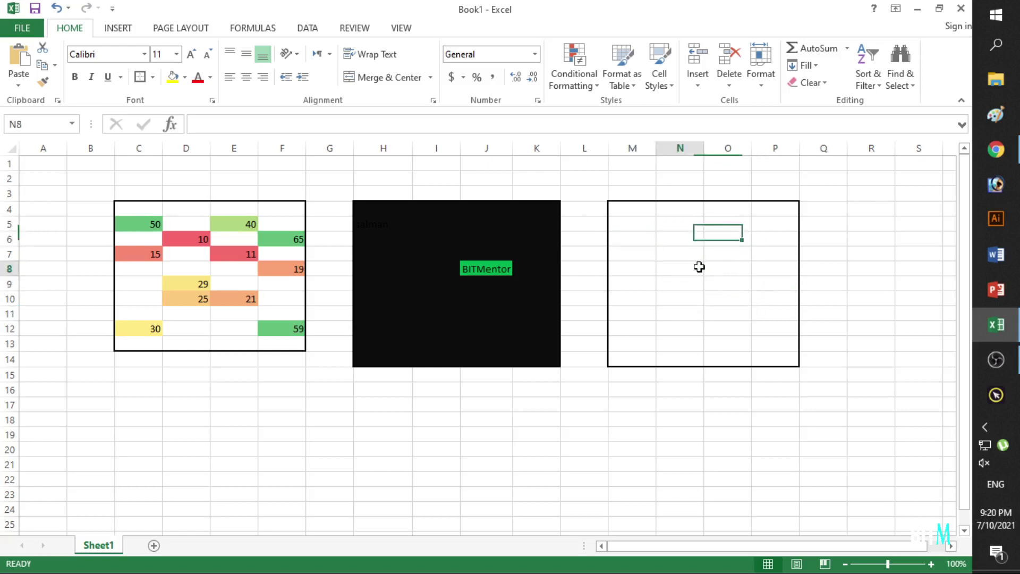
pyautogui.click(662, 239)
pyautogui.write('90')
pyautogui.press('Return')
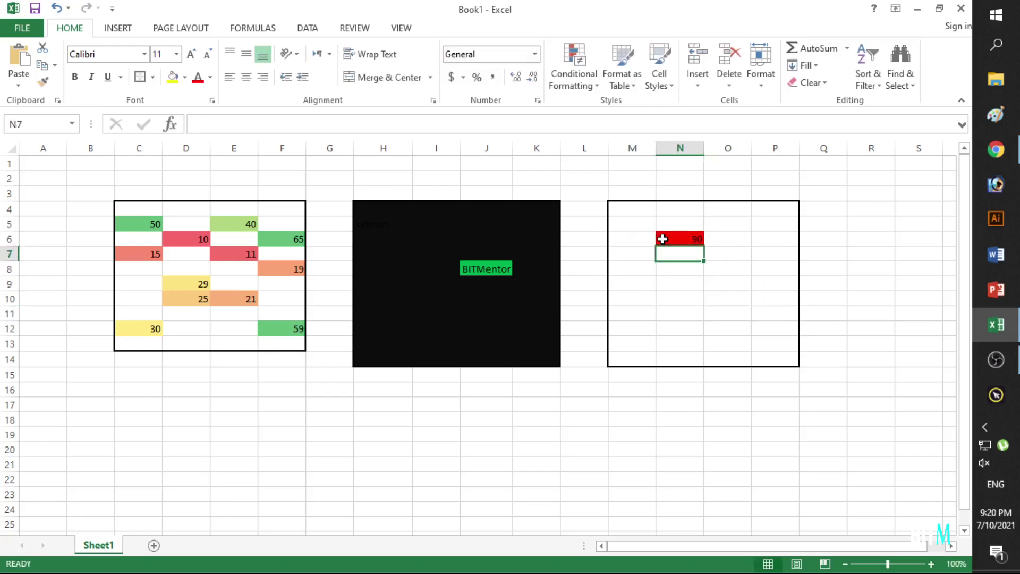
pyautogui.write('109')
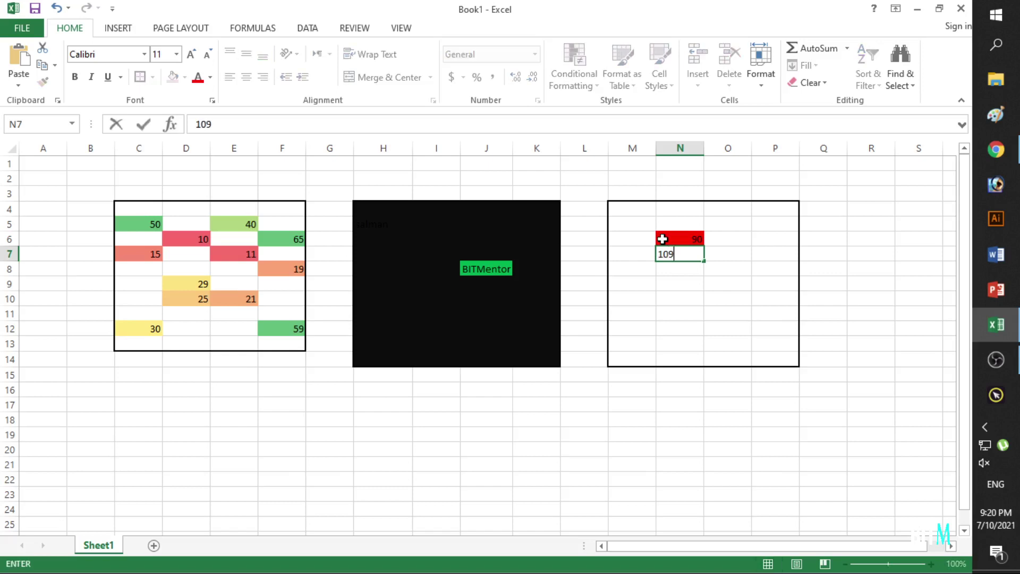
pyautogui.press('Return')
pyautogui.write('5')
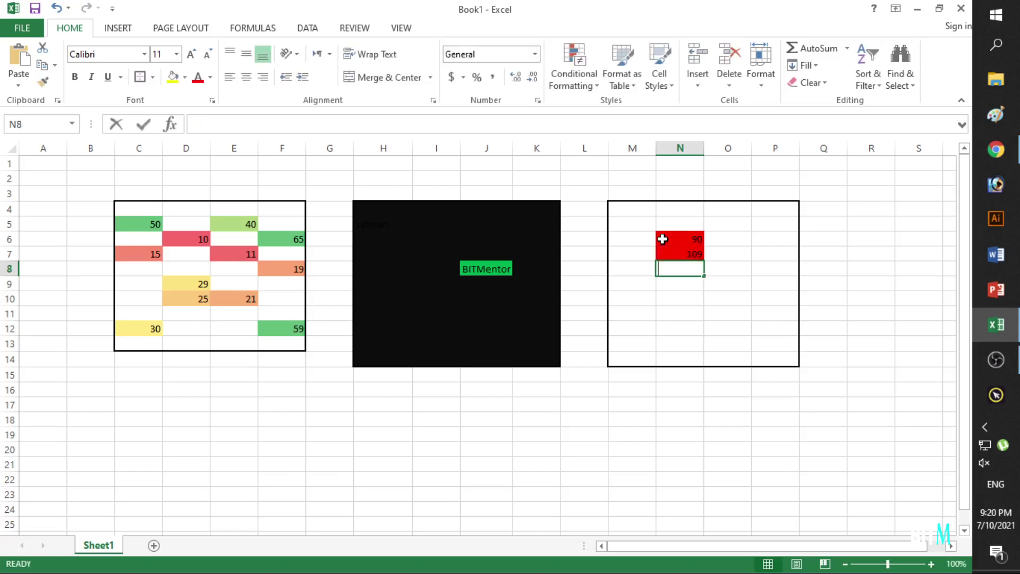
pyautogui.press('Return')
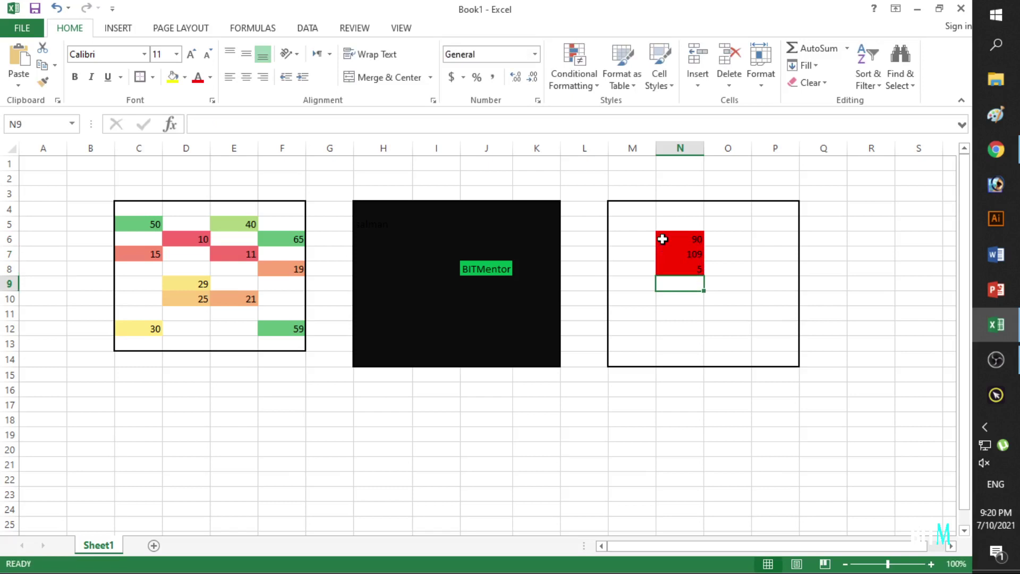
pyautogui.write('35')
pyautogui.press('Return')
pyautogui.write('4')
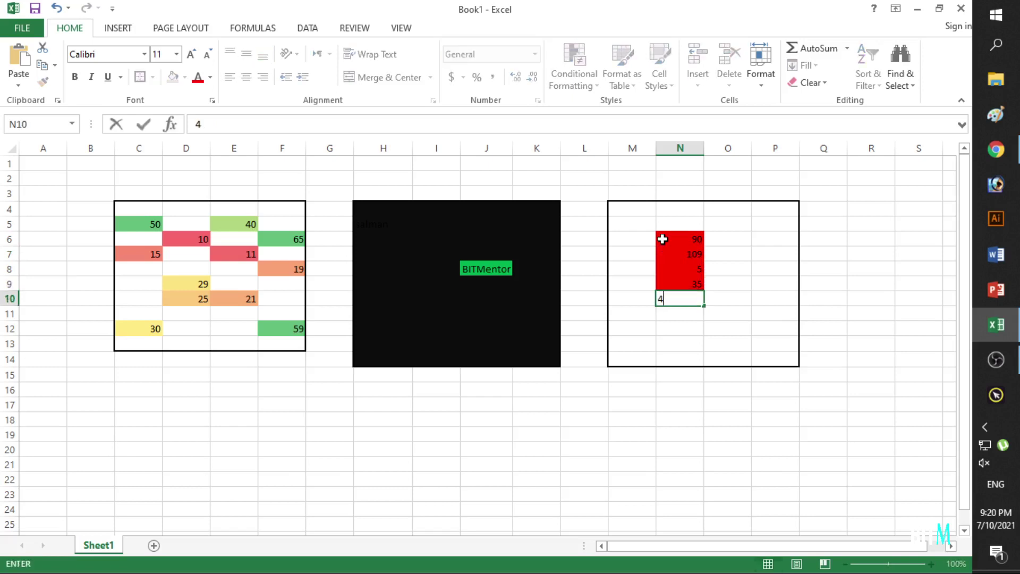
pyautogui.write('5')
pyautogui.press('Return')
pyautogui.write('98')
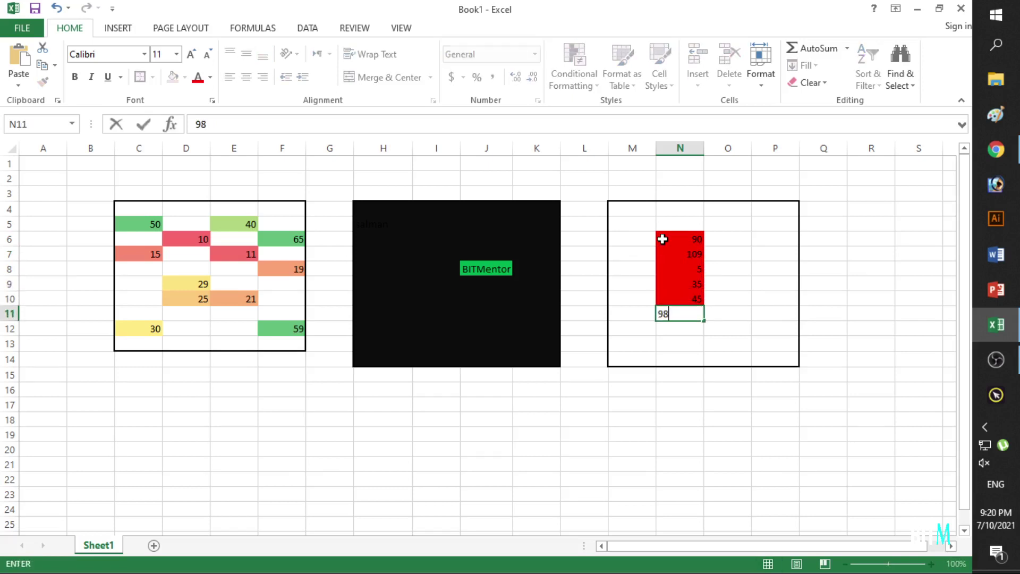
pyautogui.press('Return')
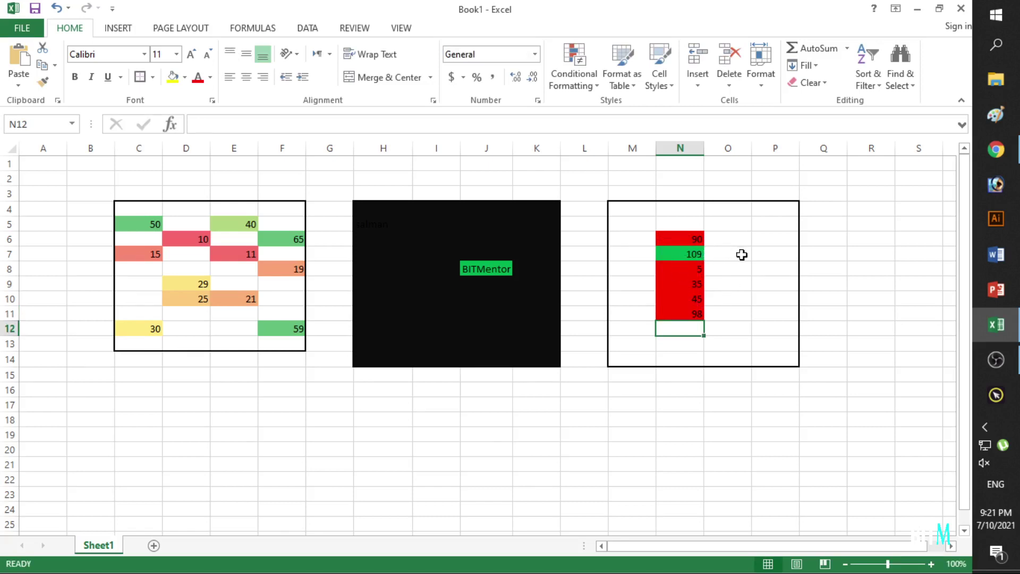
# - Enter the scores 108, 15, 13, 65, 12 and 110 into O5:O10
pyautogui.click(736, 236)
pyautogui.click(742, 222)
pyautogui.write('10')
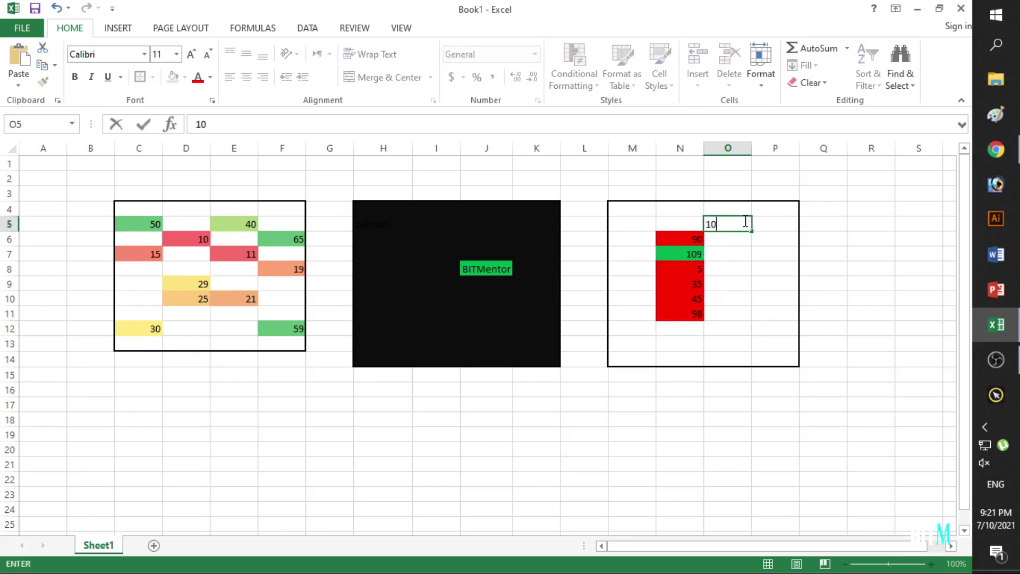
pyautogui.write('8')
pyautogui.press('Return')
pyautogui.write('15')
pyautogui.press('Return')
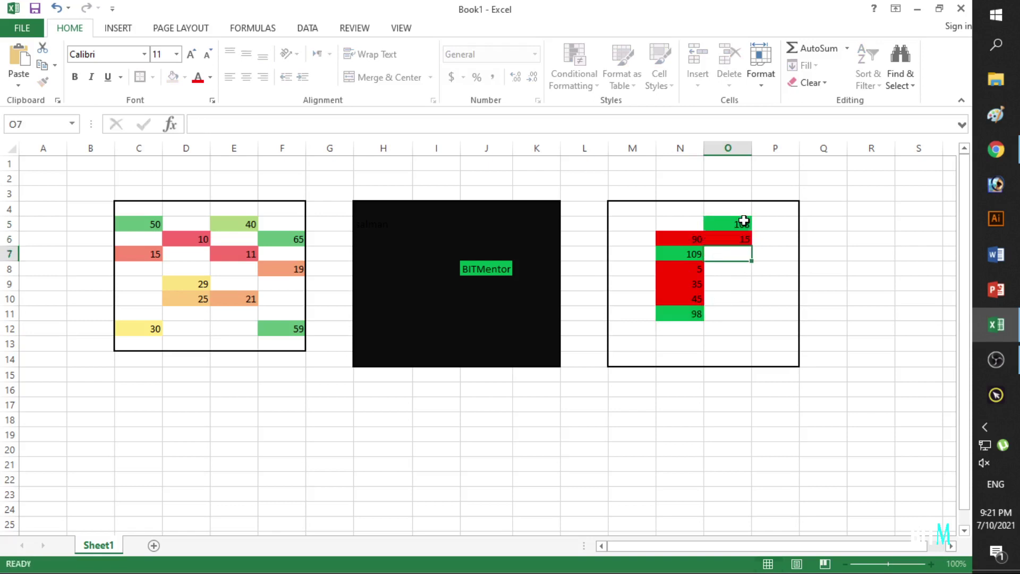
pyautogui.write('13')
pyautogui.press('Return')
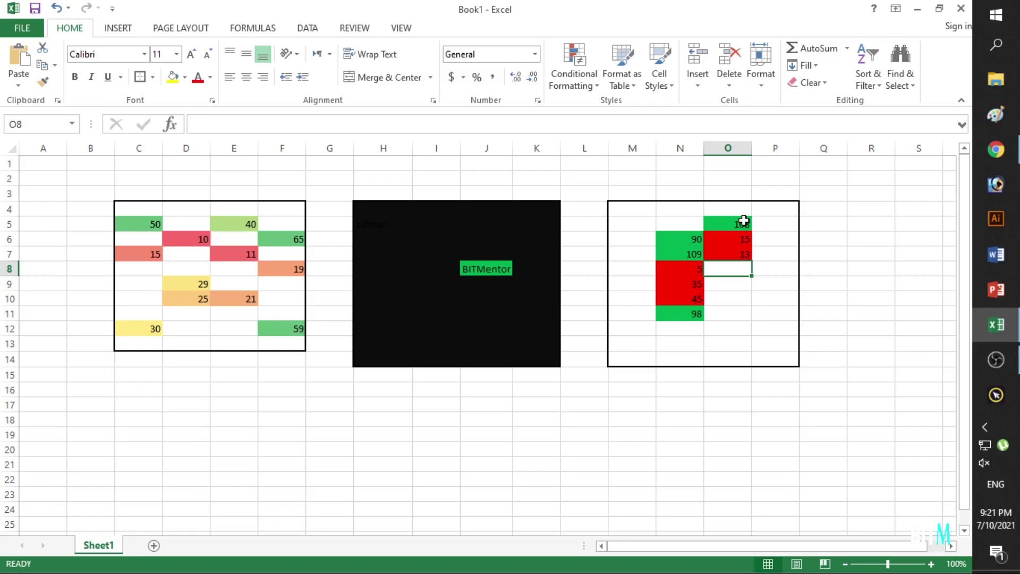
pyautogui.write('65')
pyautogui.press('Return')
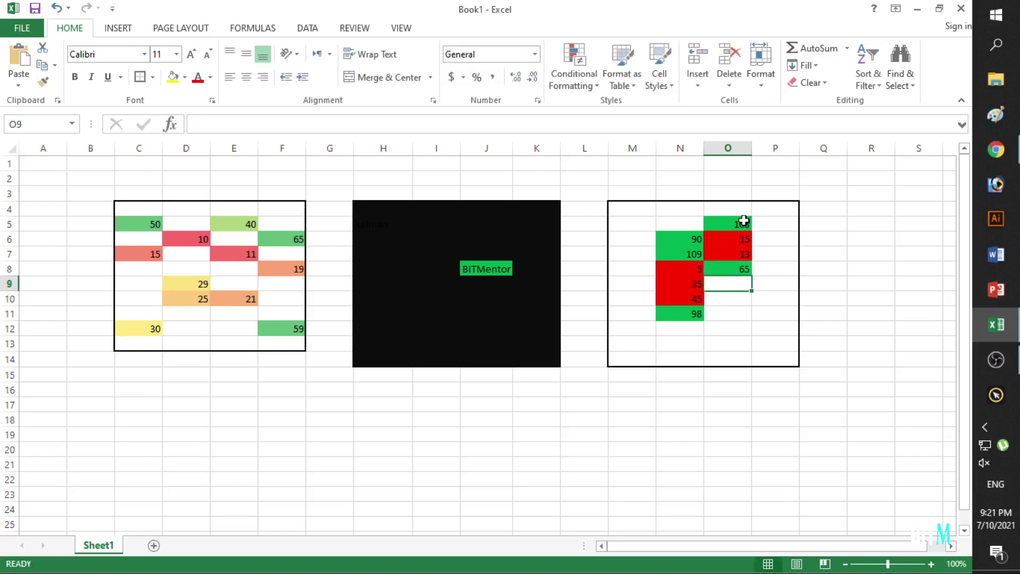
pyautogui.write('12')
pyautogui.press('Return')
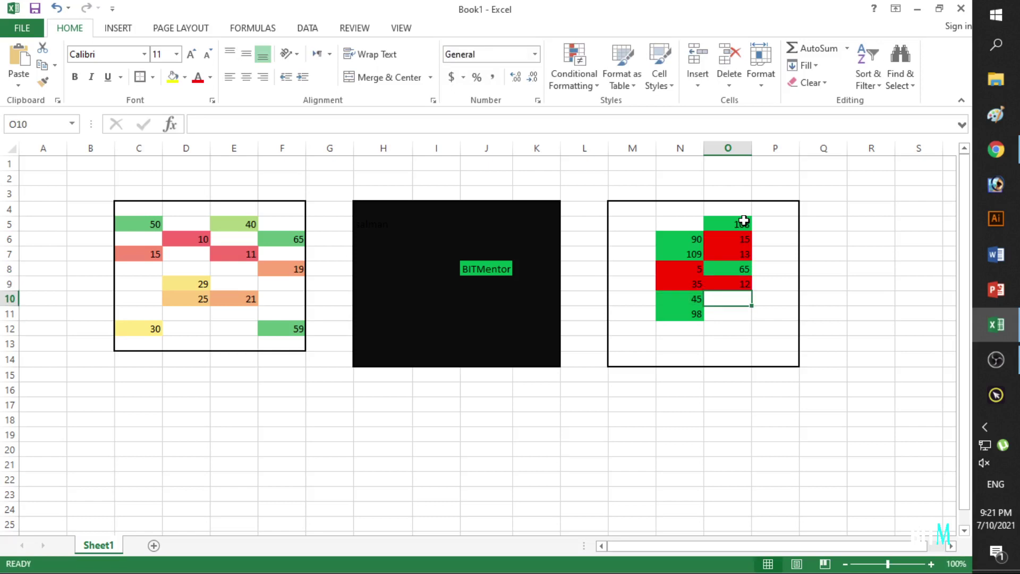
pyautogui.write('110')
pyautogui.press('Return')
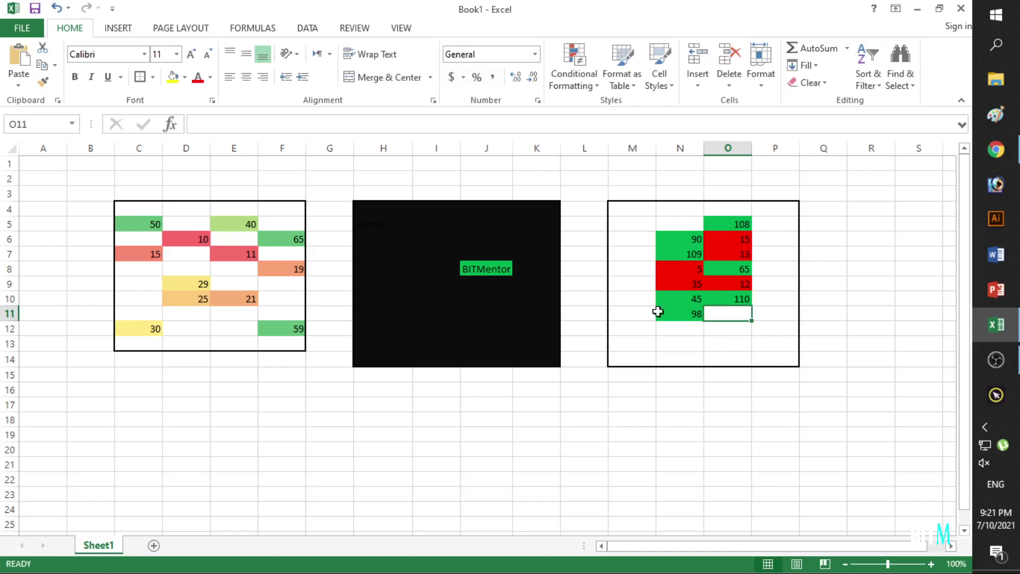
pyautogui.click(585, 148)
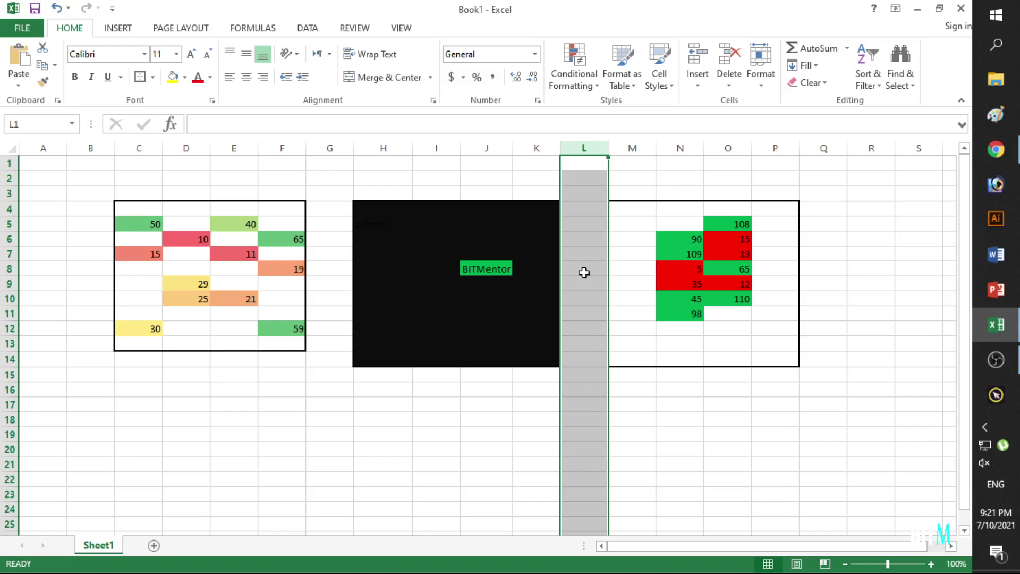
pyautogui.click(724, 342)
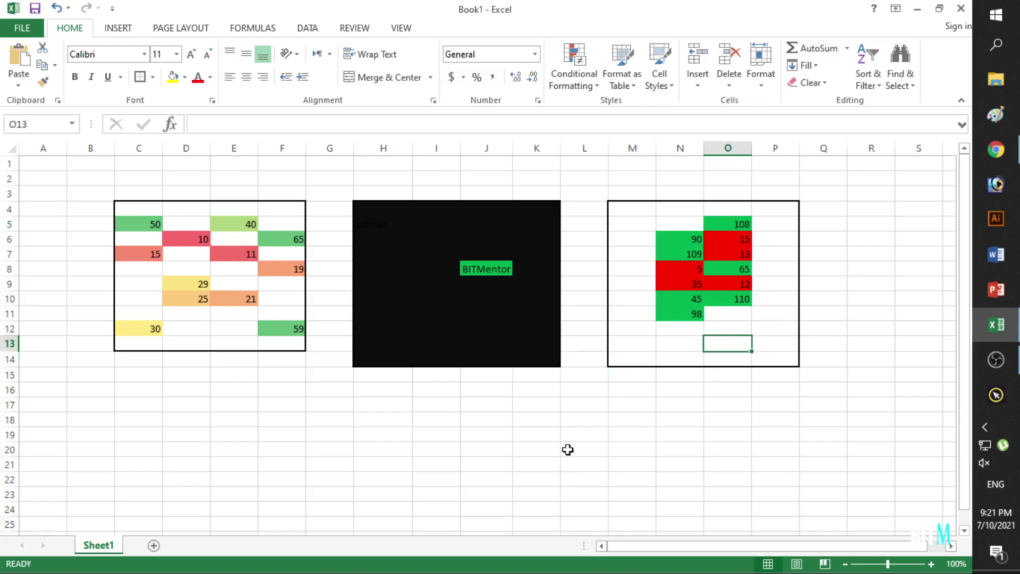
# - Select H17:K26 and give it an above-average rule with yellow fill
pyautogui.scroll(-2, 567, 449)
pyautogui.click(470, 404)
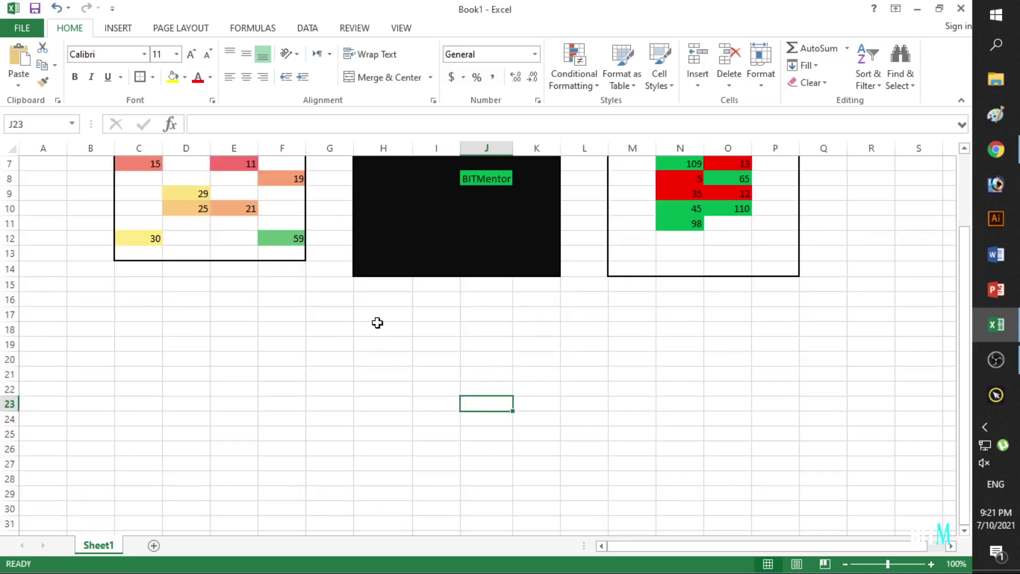
pyautogui.moveTo(374, 314)
pyautogui.mouseDown()
pyautogui.moveTo(468, 341)
pyautogui.moveTo(534, 449)
pyautogui.mouseUp()
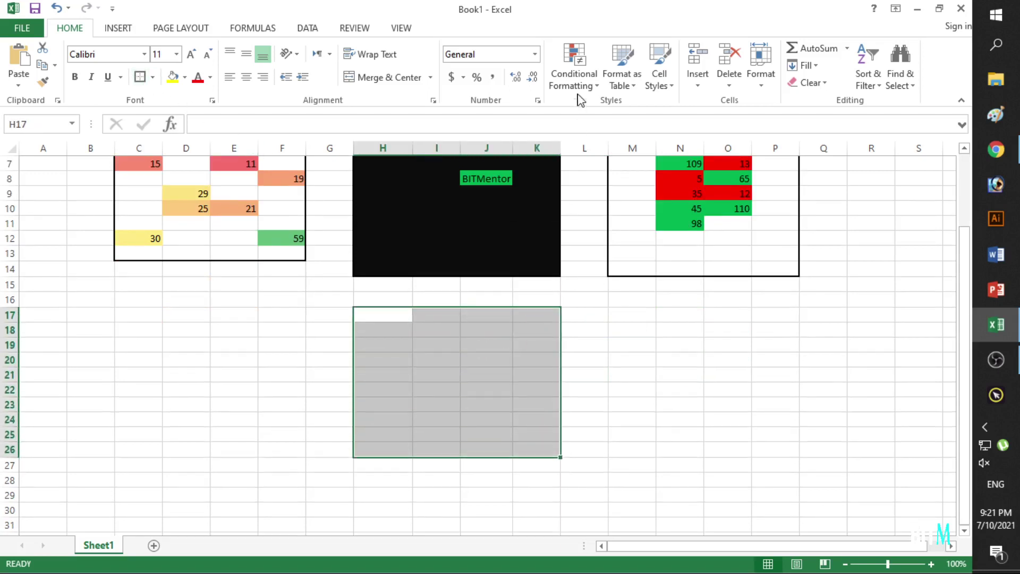
pyautogui.click(581, 65)
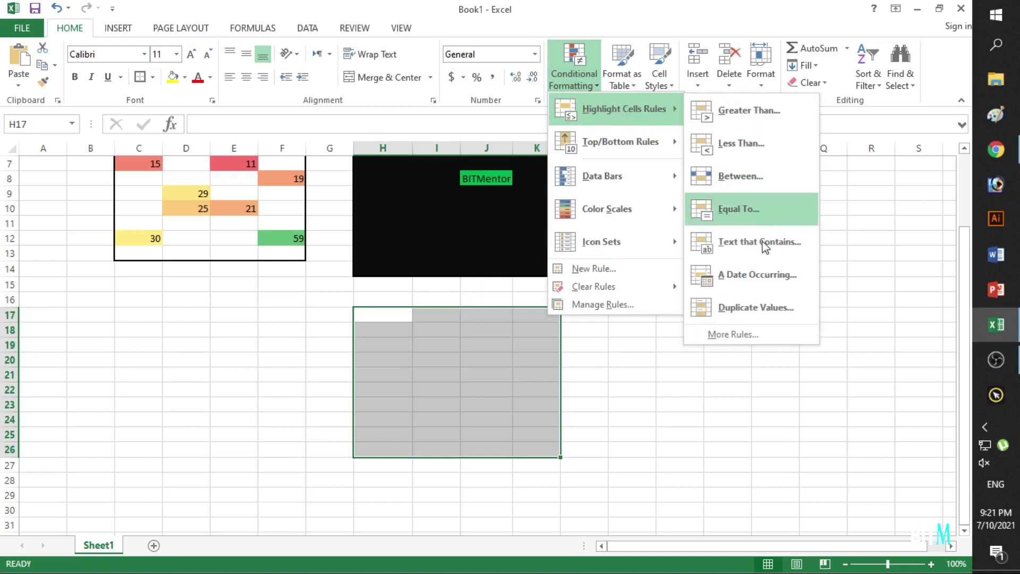
pyautogui.click(751, 335)
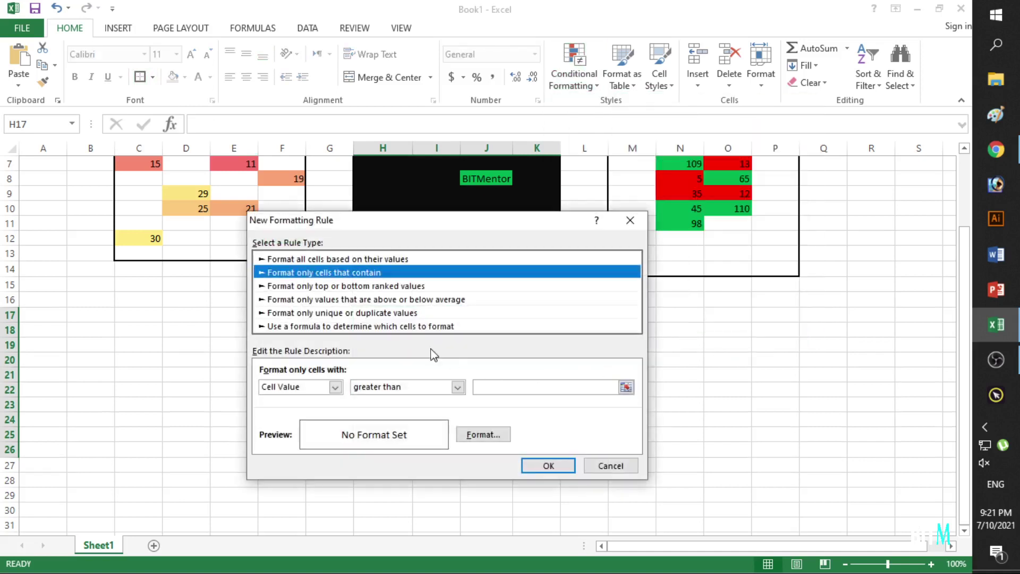
pyautogui.click(355, 299)
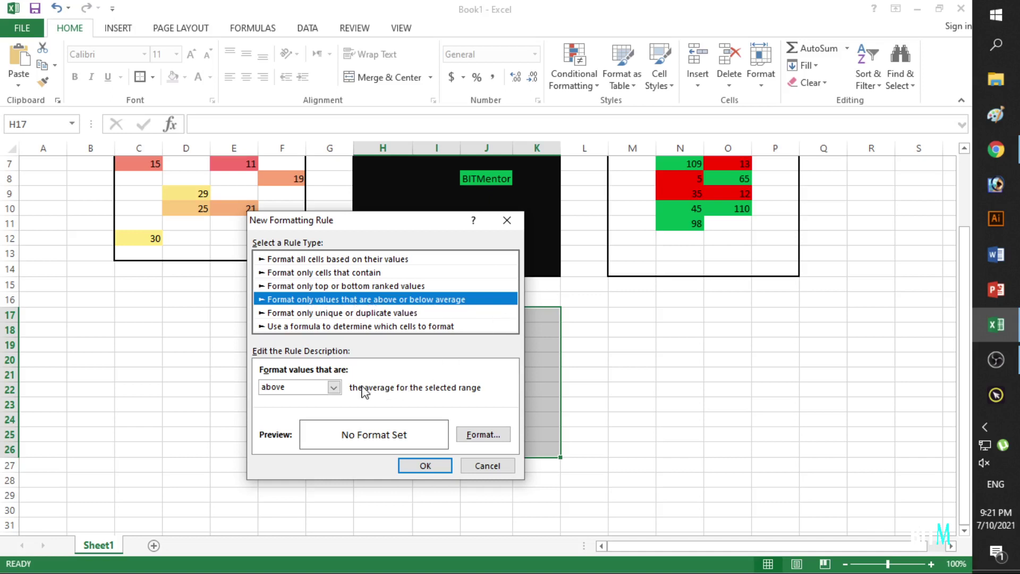
pyautogui.click(334, 387)
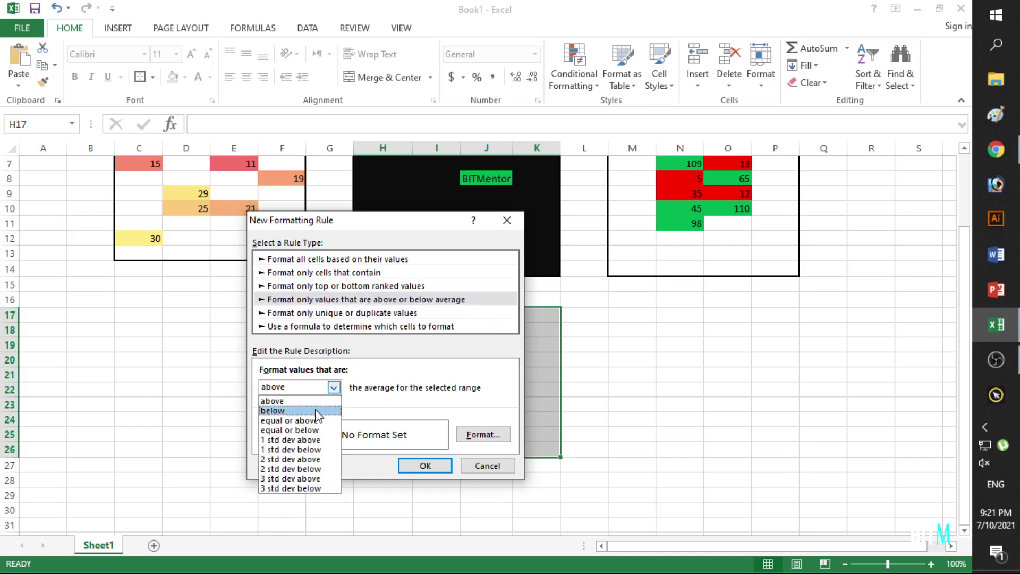
pyautogui.click(298, 401)
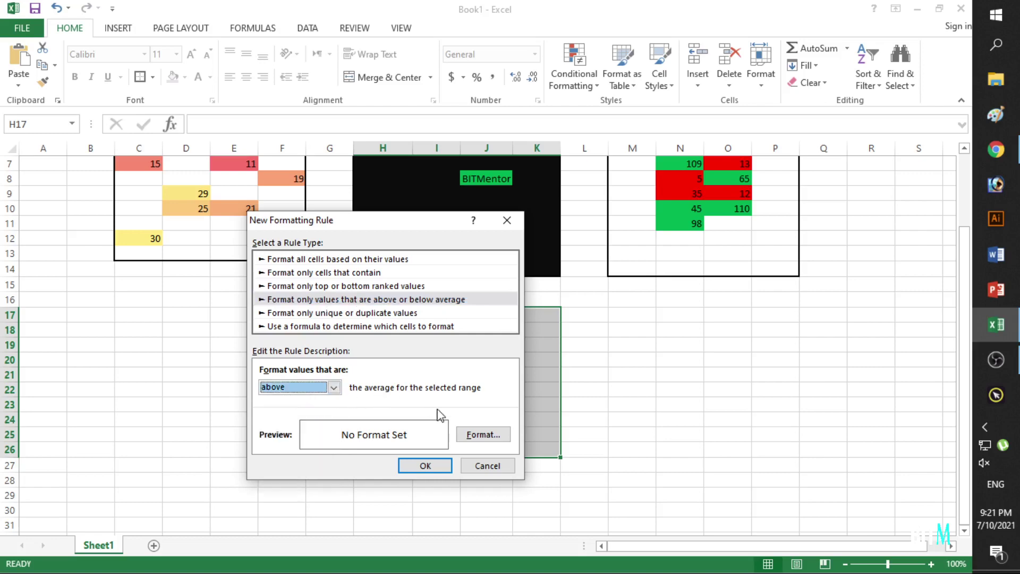
pyautogui.click(483, 434)
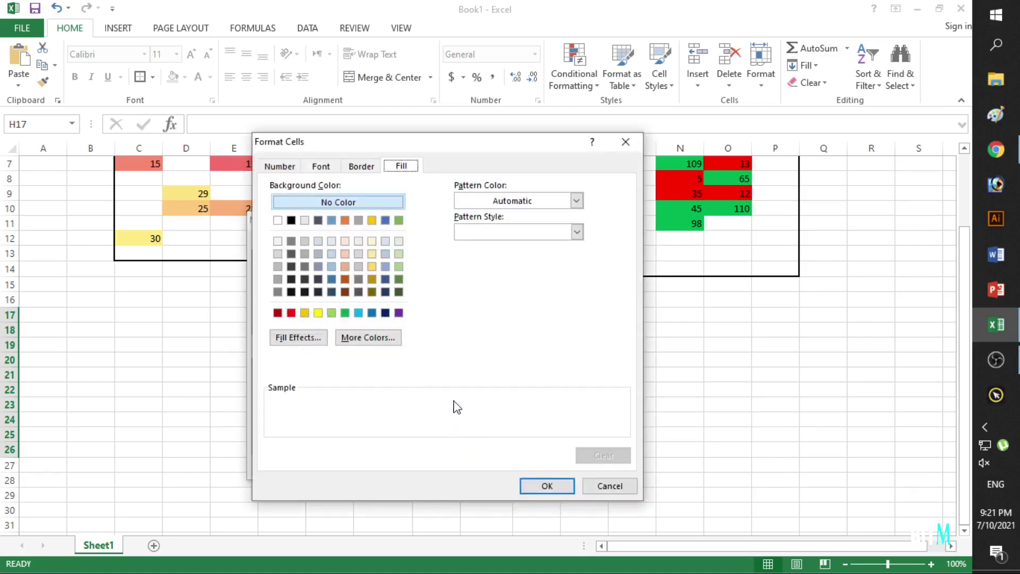
pyautogui.click(318, 312)
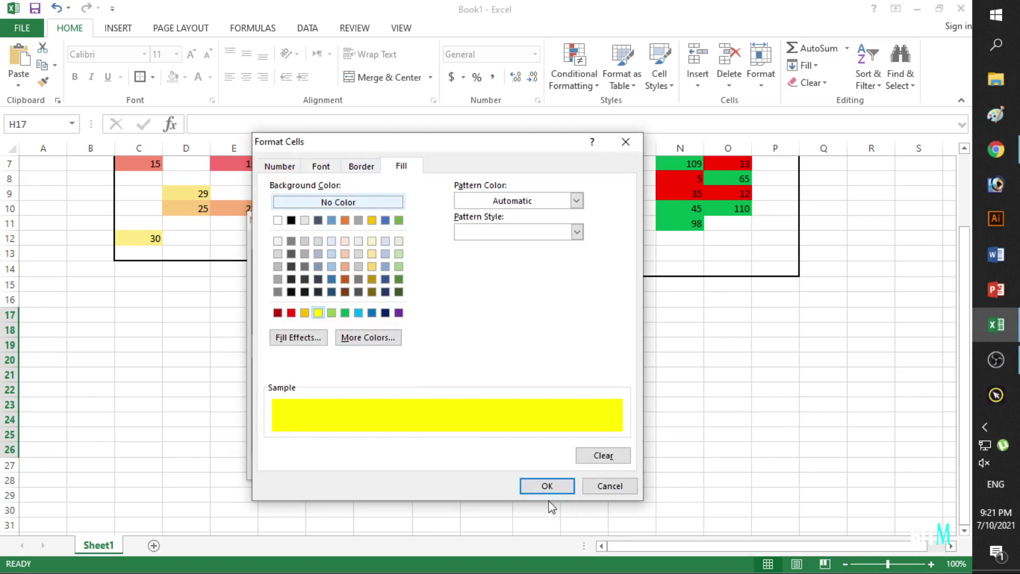
pyautogui.click(547, 487)
pyautogui.click(431, 465)
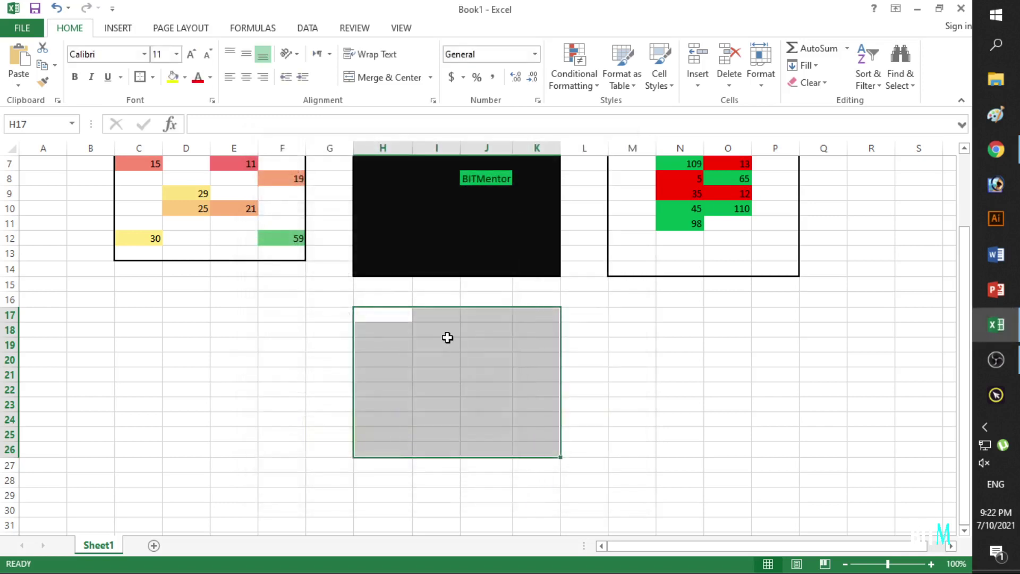
pyautogui.click(447, 338)
# - Enter 90 and 15 in I19:I20, then 35, 10 and 98 in K21:K23
pyautogui.write('90')
pyautogui.press('Return')
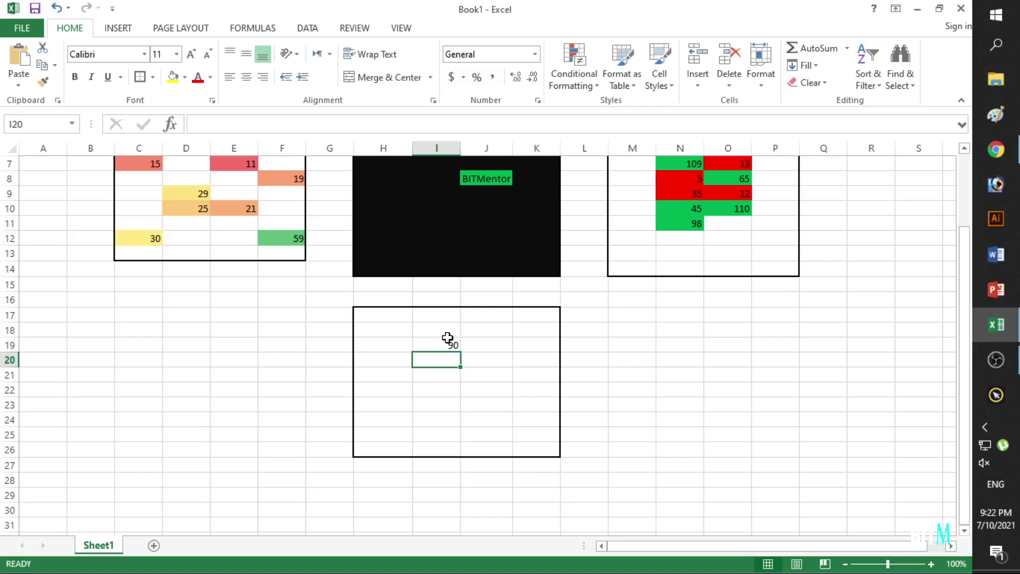
pyautogui.write('15')
pyautogui.press('Return')
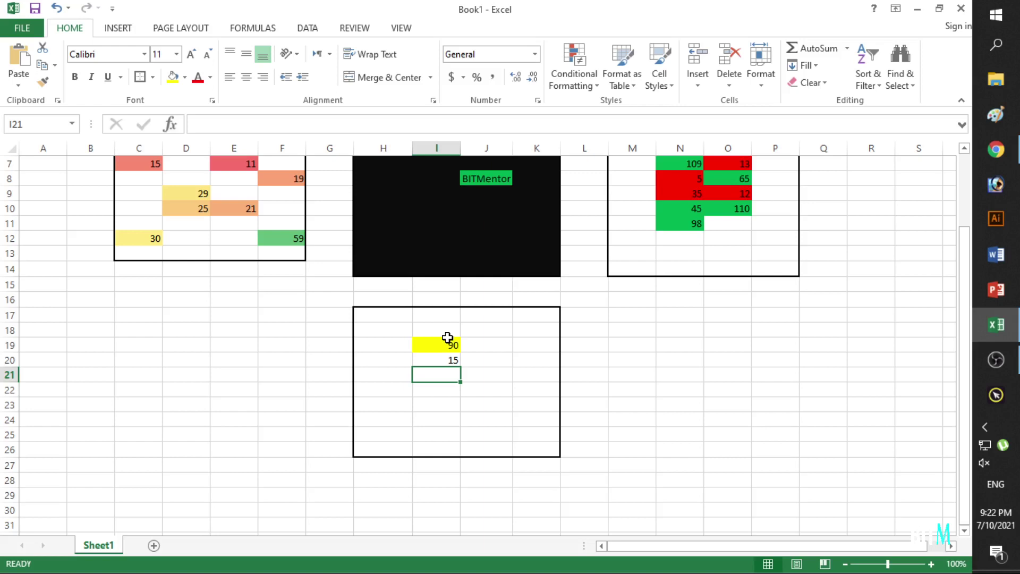
pyautogui.click(496, 343)
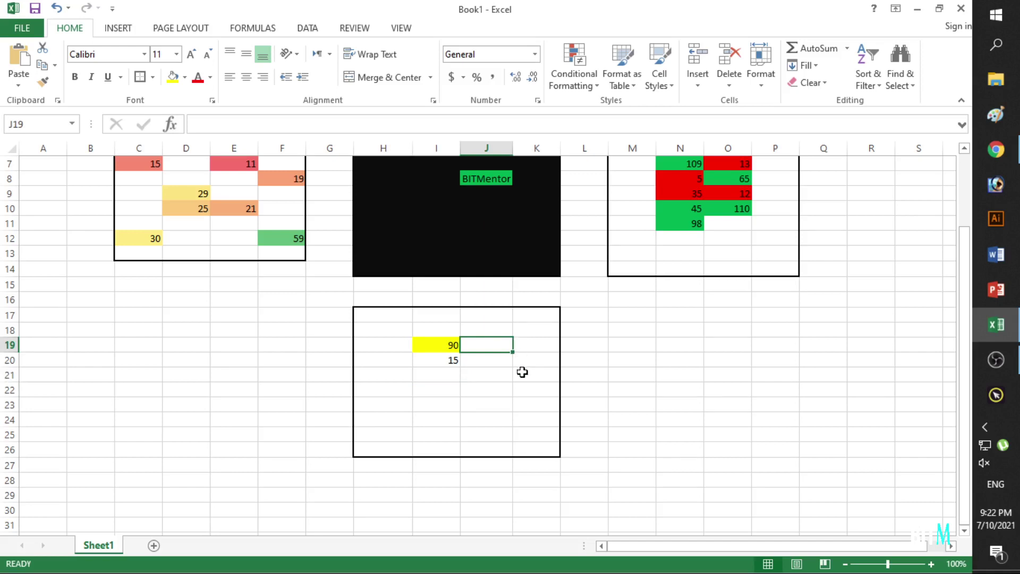
pyautogui.click(522, 372)
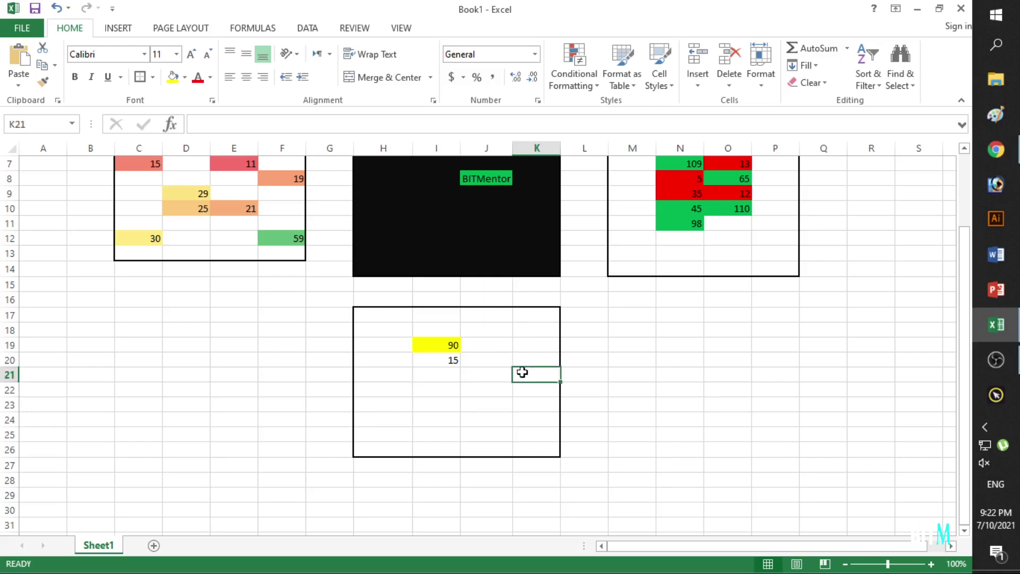
pyautogui.write('35')
pyautogui.press('Return')
pyautogui.write('10')
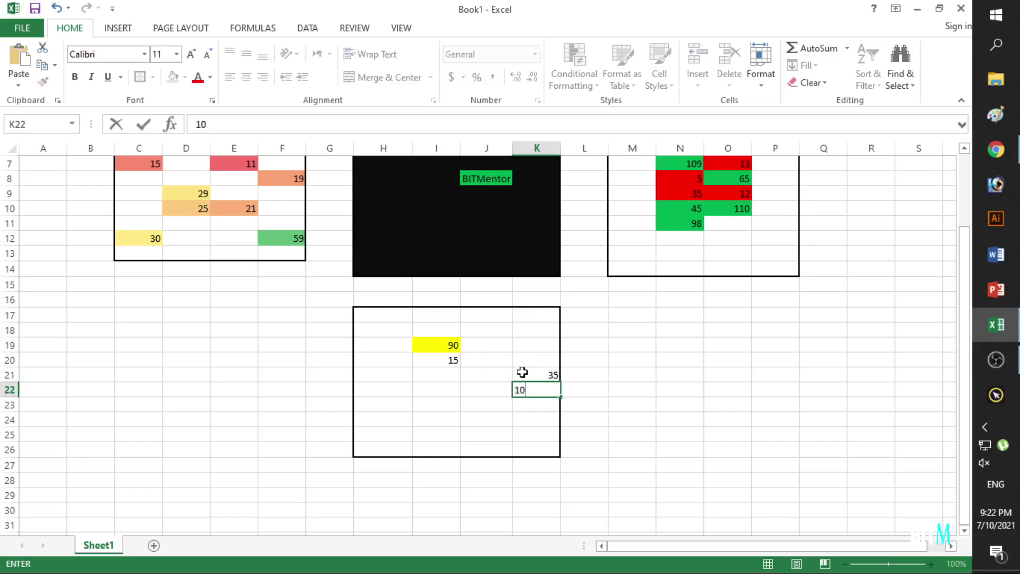
pyautogui.press('Return')
pyautogui.write('98')
pyautogui.press('Return')
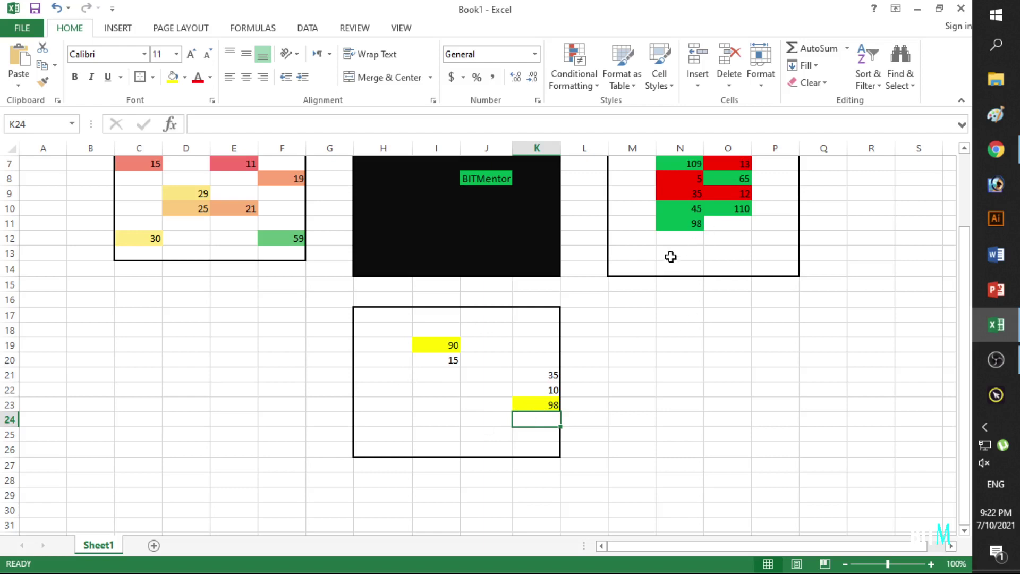
pyautogui.scroll(2, 668, 250)
# - Select the empty area M17:P26 beside the lower middle box H17:K26
pyautogui.moveTo(635, 210)
pyautogui.mouseDown()
pyautogui.moveTo(752, 309)
pyautogui.moveTo(765, 358)
pyautogui.mouseUp()
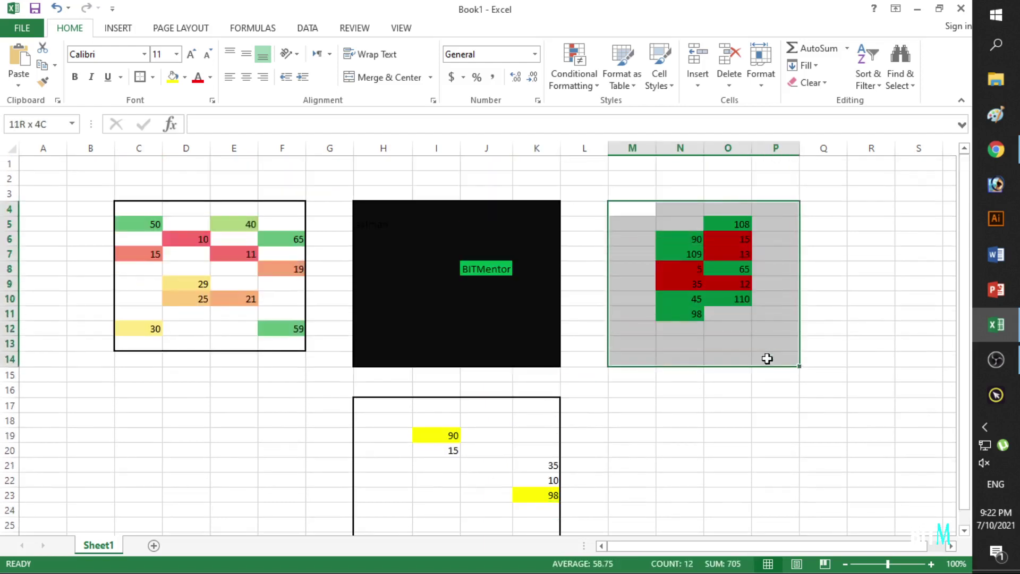
pyautogui.scroll(-1, 584, 430)
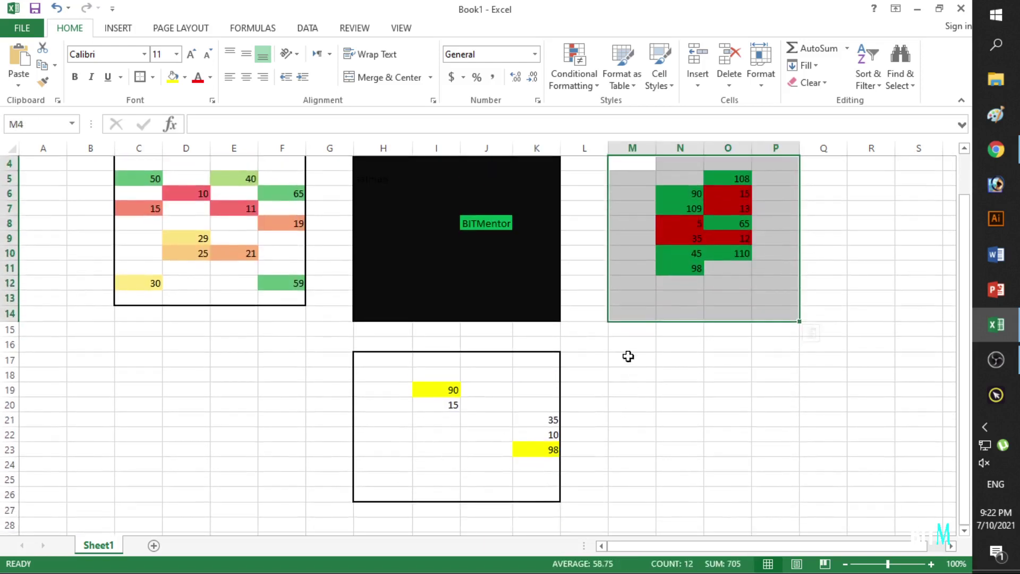
pyautogui.moveTo(622, 357); pyautogui.dragTo(785, 476)
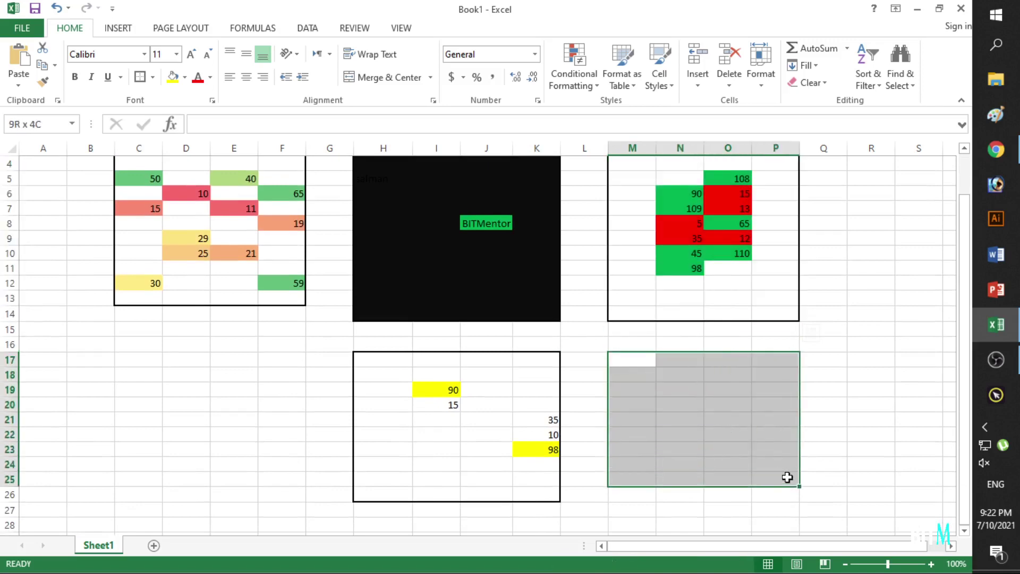
pyautogui.moveTo(383, 360); pyautogui.dragTo(531, 494)
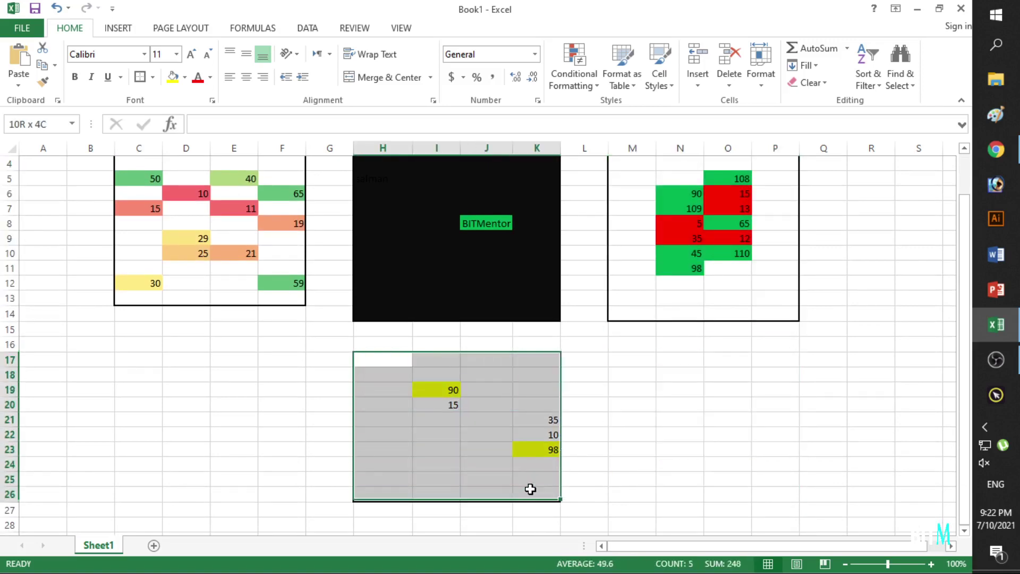
pyautogui.click(372, 433)
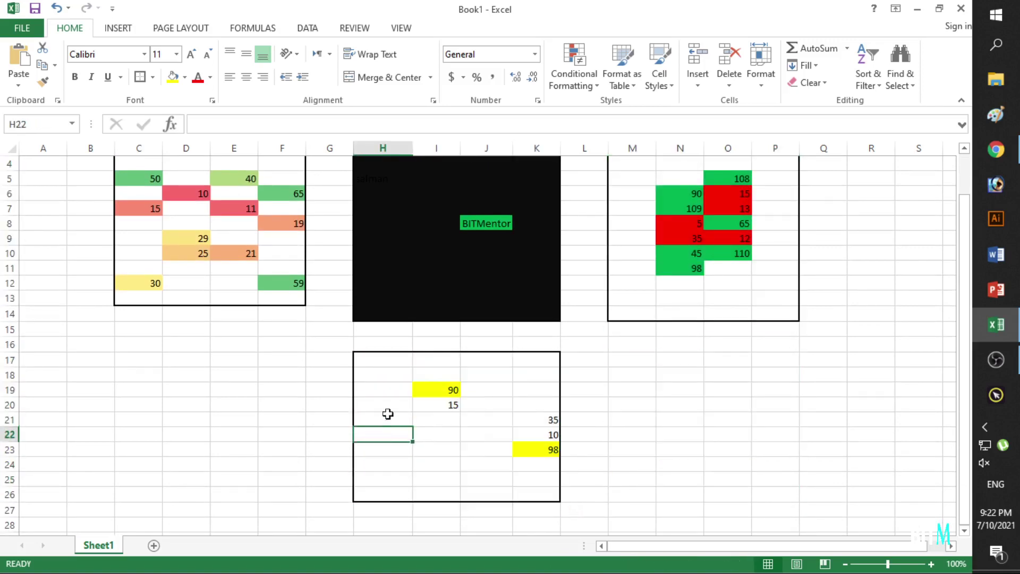
pyautogui.click(382, 389)
pyautogui.moveTo(377, 363); pyautogui.dragTo(532, 495)
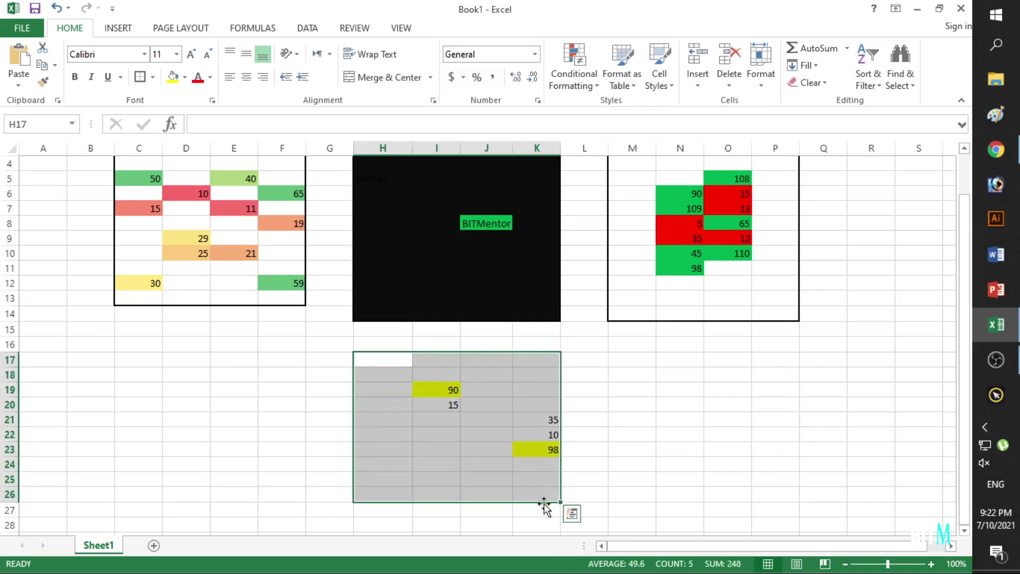
pyautogui.moveTo(631, 357)
pyautogui.mouseDown()
pyautogui.moveTo(774, 481)
pyautogui.moveTo(776, 496)
pyautogui.mouseUp()
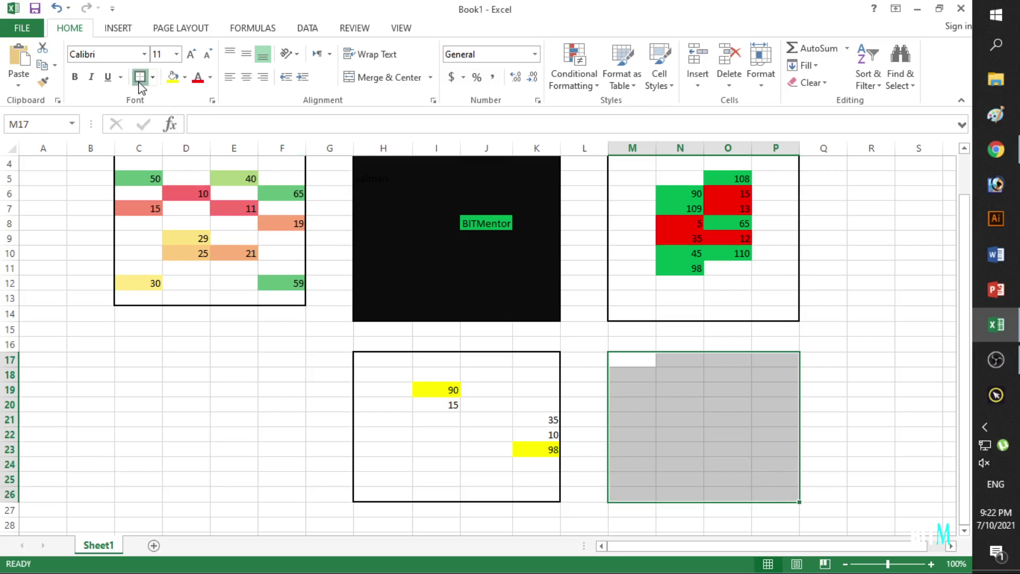
# - Create a new conditional formatting rule that formats duplicate values
pyautogui.click(574, 69)
pyautogui.moveTo(623, 109)
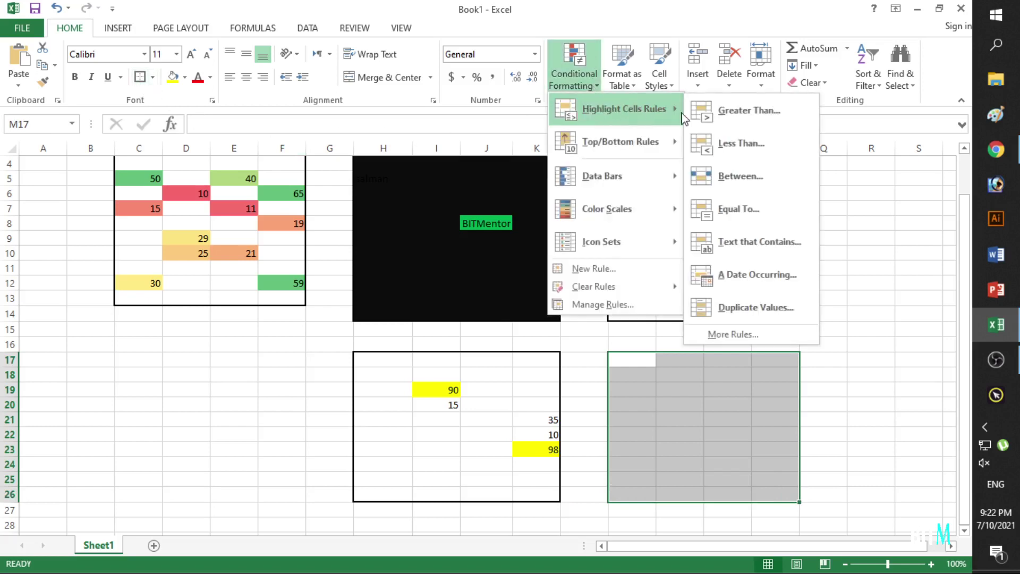
pyautogui.click(739, 335)
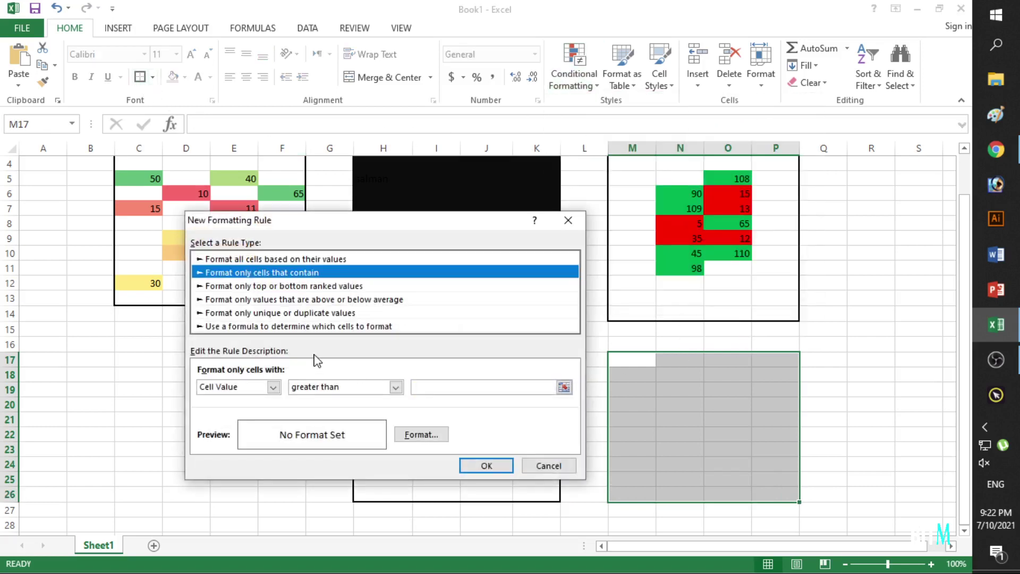
pyautogui.click(236, 313)
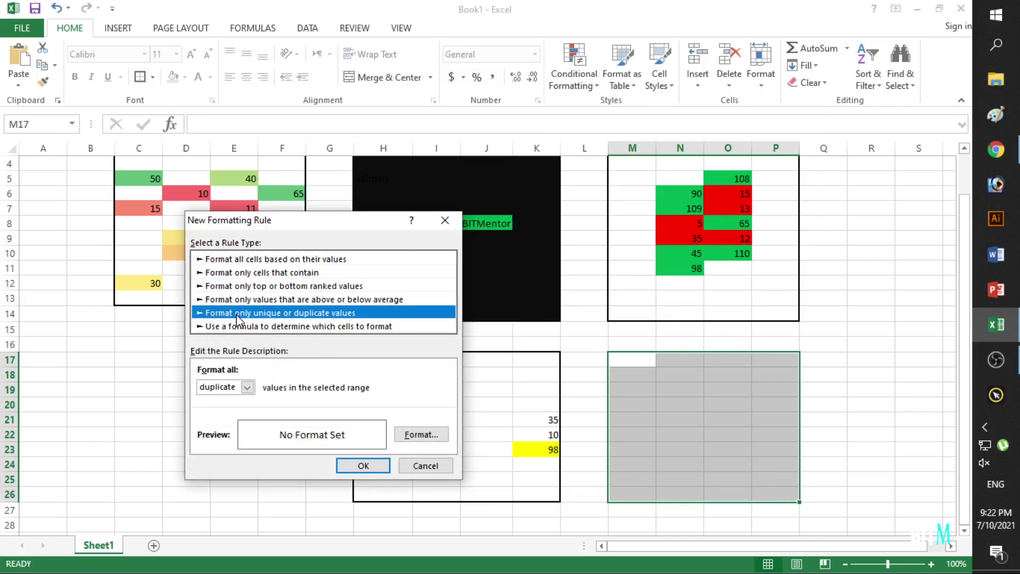
pyautogui.click(247, 387)
pyautogui.click(238, 404)
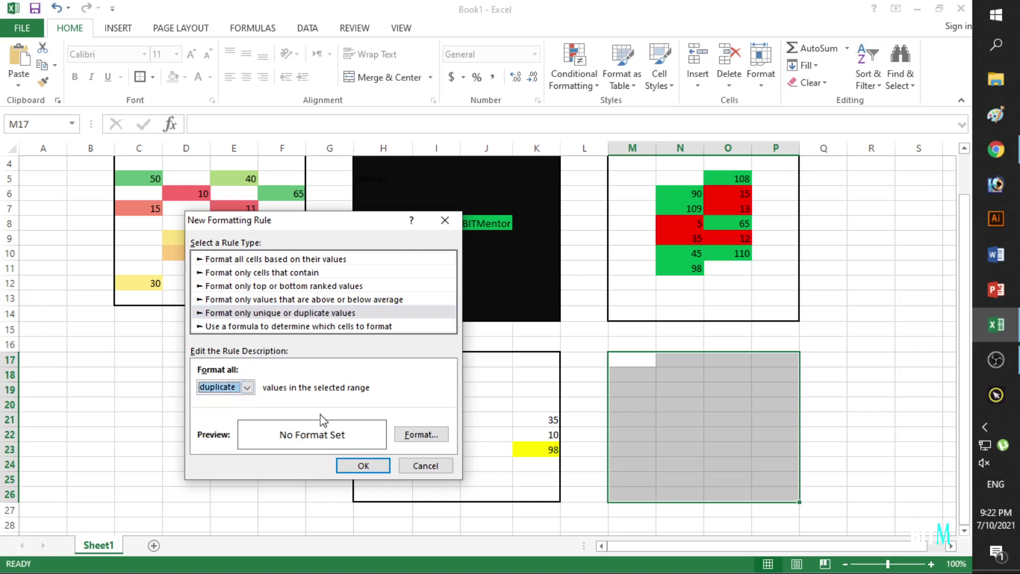
pyautogui.click(247, 387)
pyautogui.click(240, 411)
pyautogui.click(247, 387)
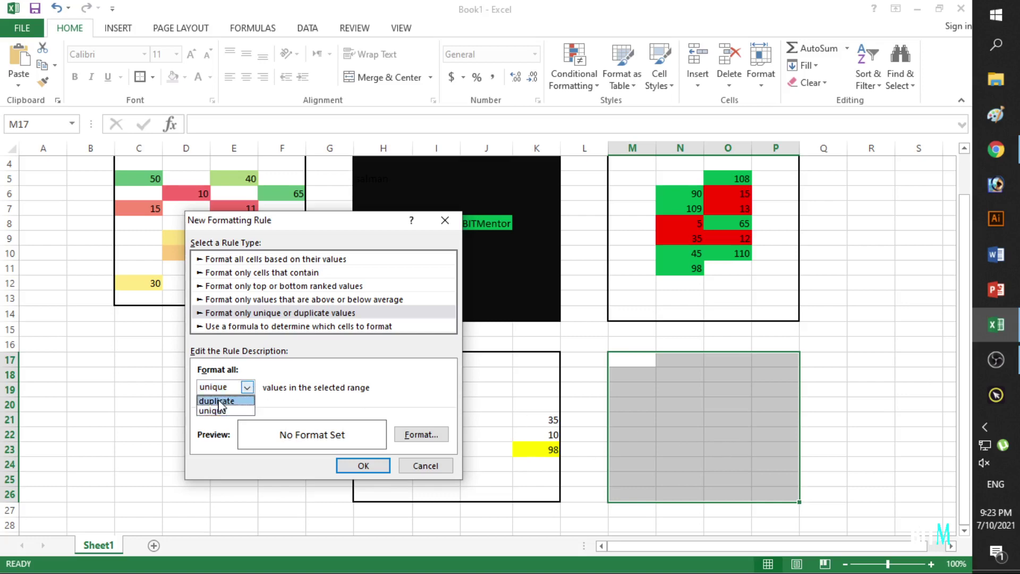
pyautogui.click(226, 399)
# - Give the duplicate-values rule a red fill from More Colors and apply it
pyautogui.click(418, 439)
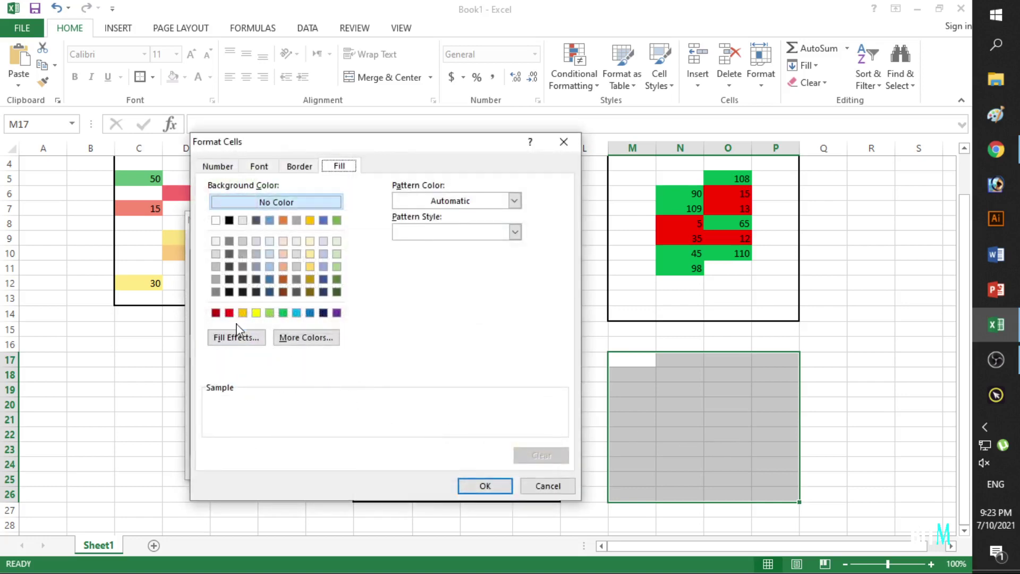
pyautogui.click(276, 337)
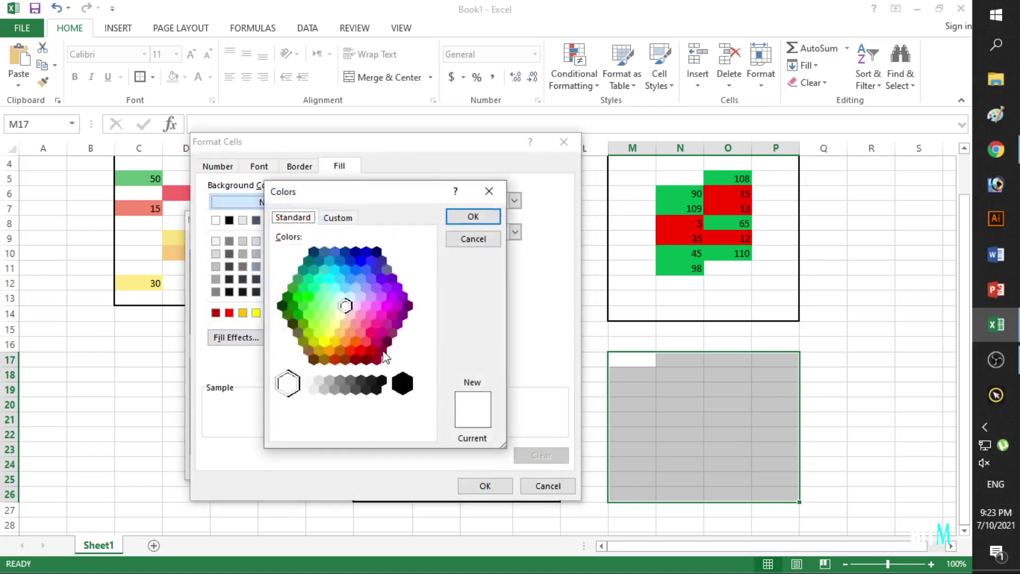
pyautogui.click(366, 340)
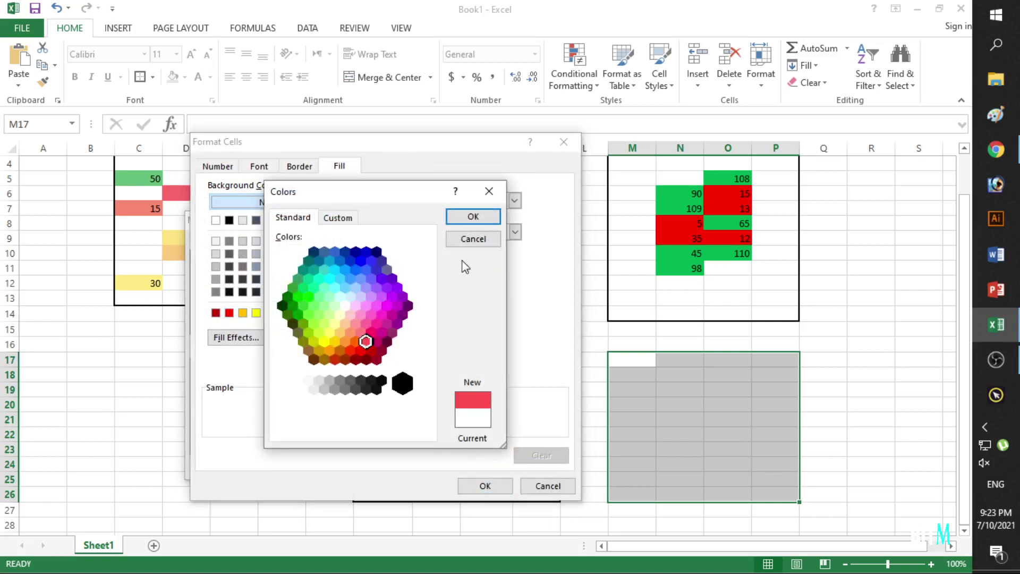
pyautogui.click(473, 216)
pyautogui.click(485, 485)
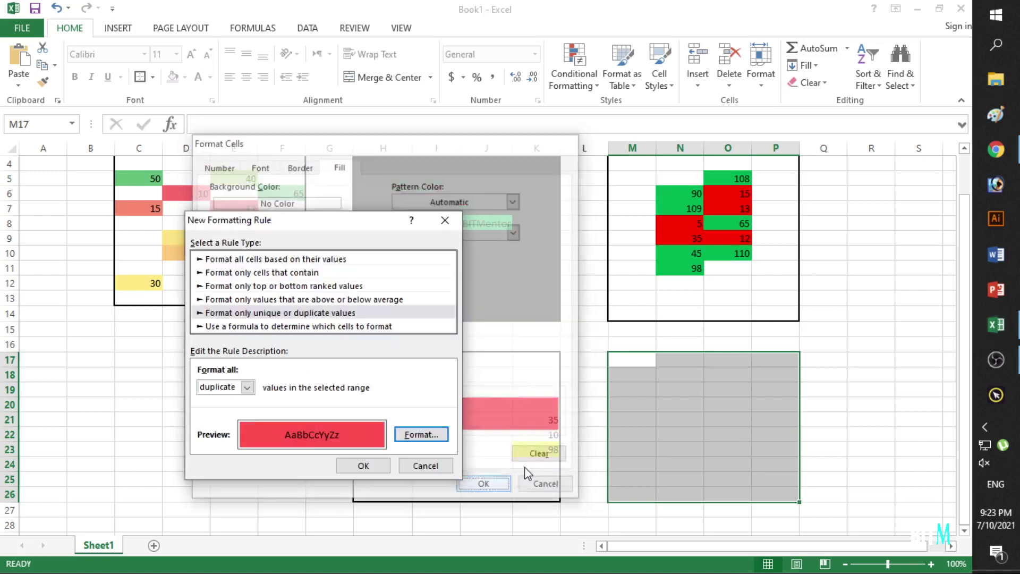
pyautogui.click(387, 467)
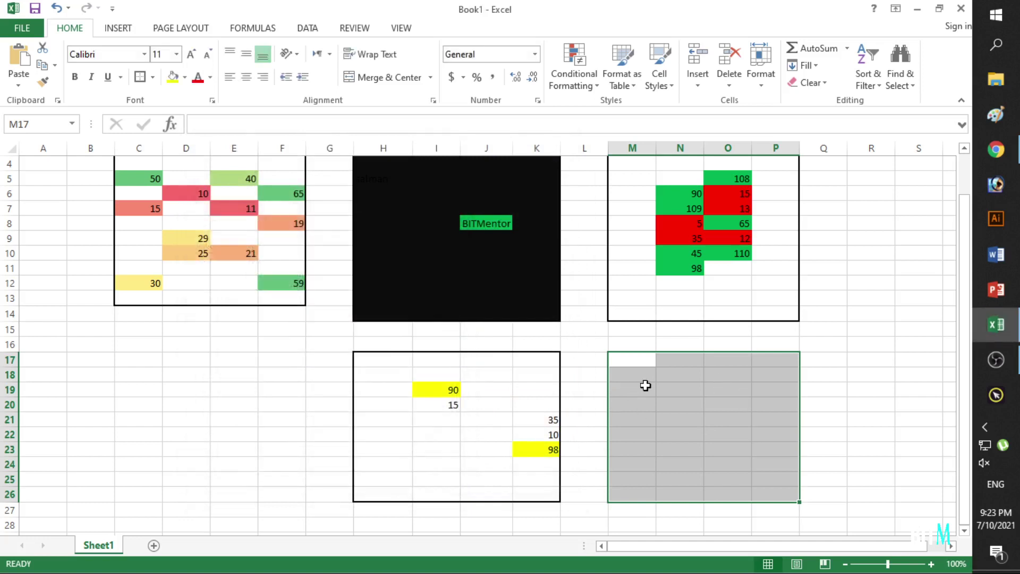
pyautogui.click(645, 387)
# - Enter 5, 100, 15 in M19:M21 and 3, 2, 1 in N19:N21
pyautogui.press('Return')
pyautogui.write('10')
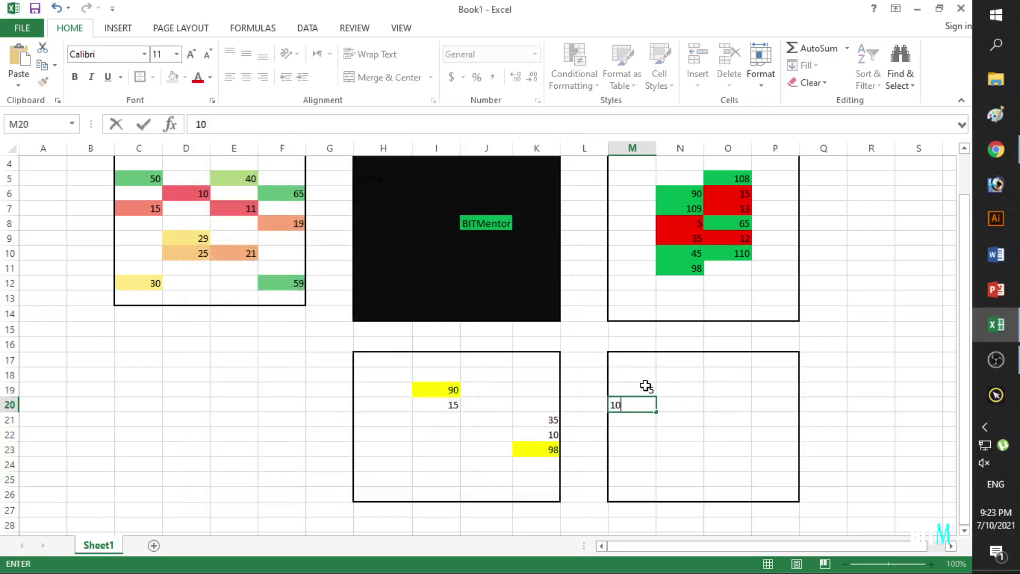
pyautogui.write('0')
pyautogui.press('Return')
pyautogui.write('15')
pyautogui.press('Return')
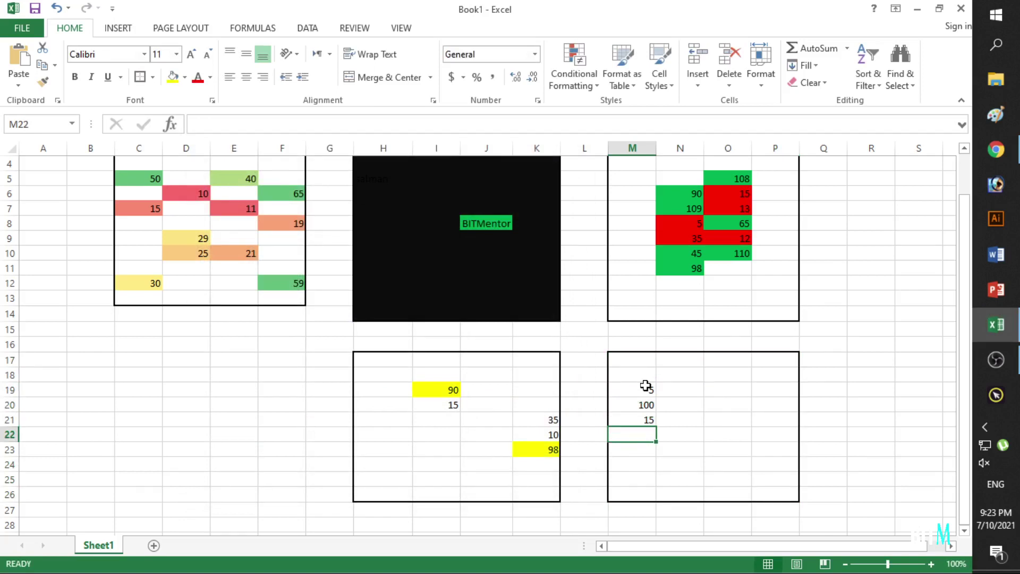
pyautogui.click(676, 388)
pyautogui.write('3')
pyautogui.press('Return')
pyautogui.write('2')
pyautogui.press('Return')
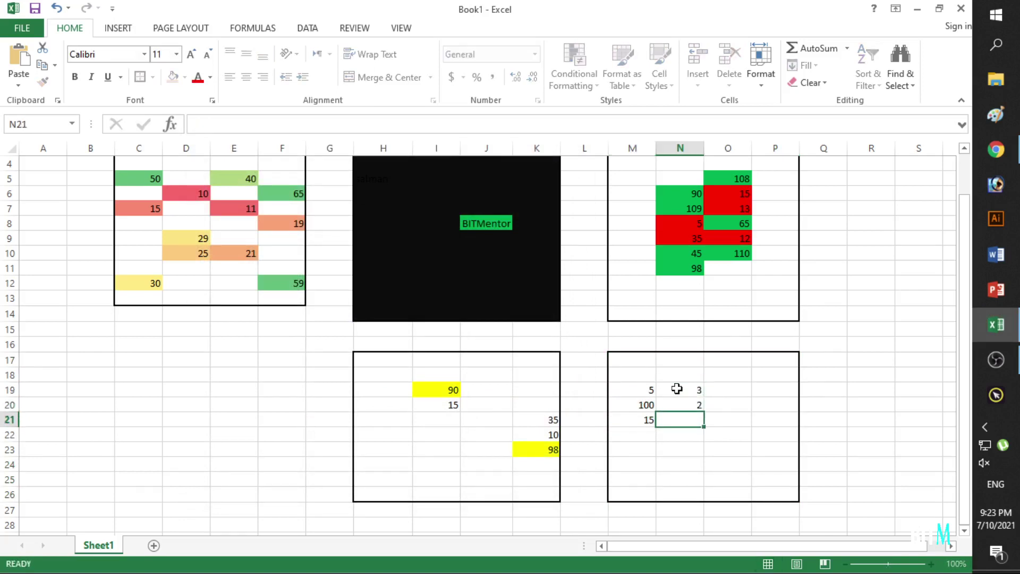
pyautogui.write('1')
pyautogui.press('Return')
# - Enter 5, 1, 3 in O23:O25, then frame C17:F26 with a thick box border
pyautogui.click(728, 446)
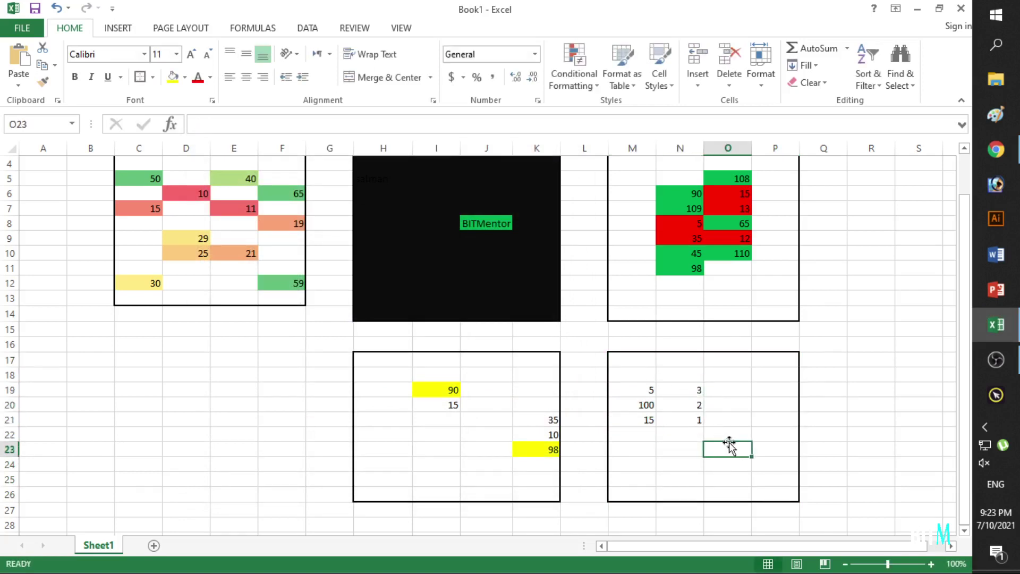
pyautogui.write('5')
pyautogui.press('Return')
pyautogui.write('1')
pyautogui.press('Return')
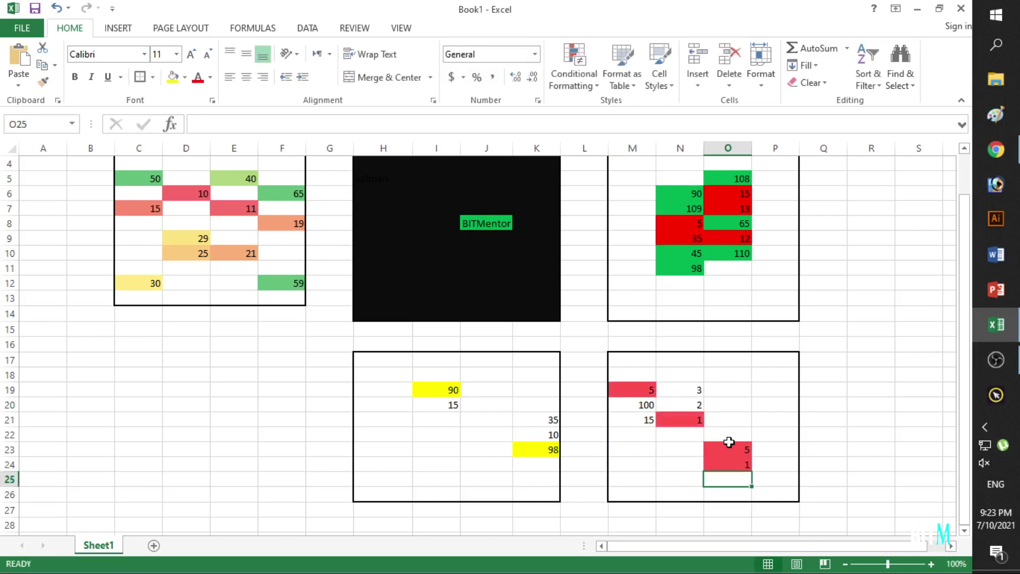
pyautogui.write('3')
pyautogui.press('Return')
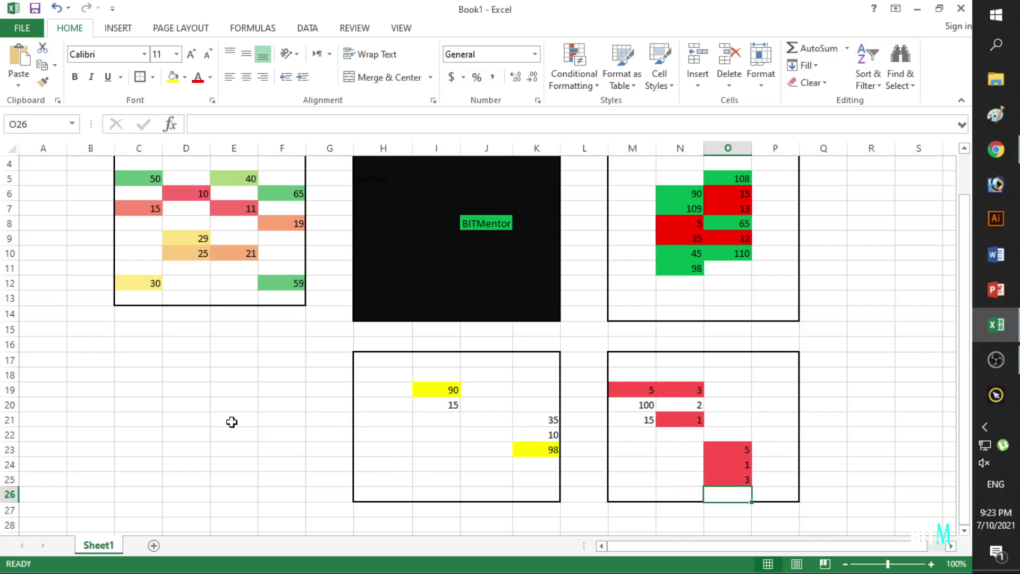
pyautogui.moveTo(138, 363)
pyautogui.mouseDown()
pyautogui.moveTo(277, 398)
pyautogui.moveTo(297, 494)
pyautogui.mouseUp()
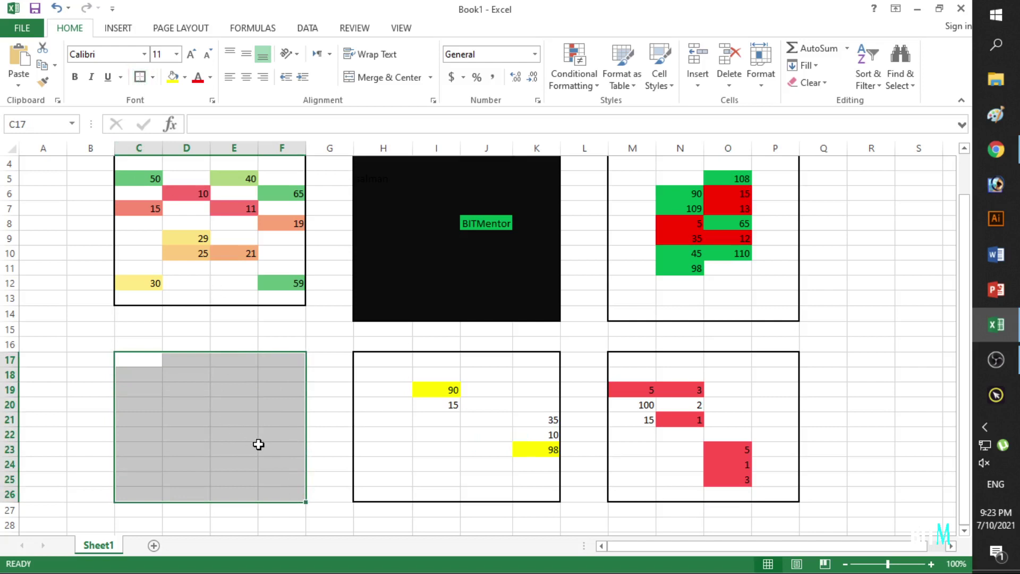
pyautogui.click(226, 446)
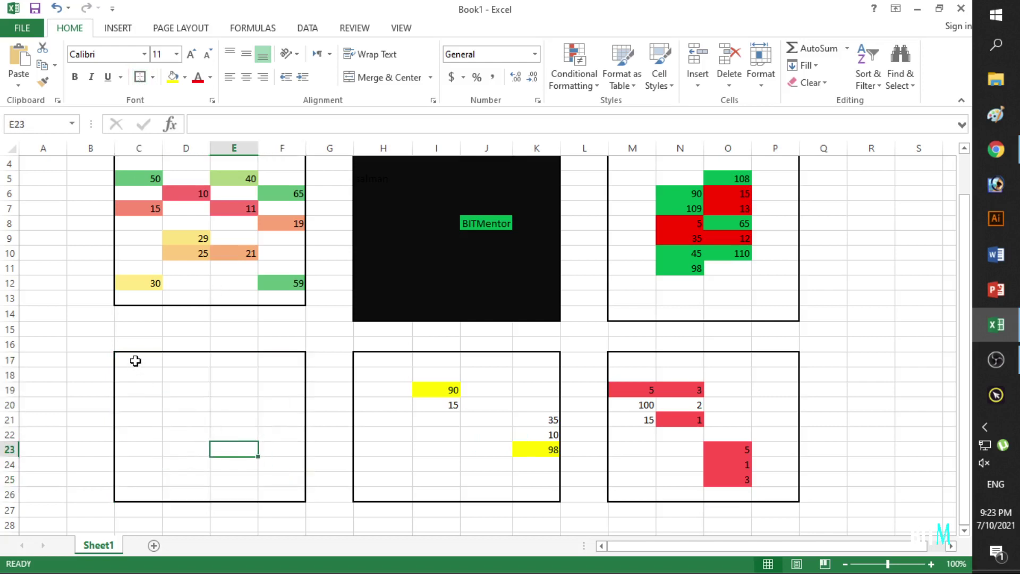
# - Enter the scores 80, 95, 35, 12 and 44 into C17:C21
pyautogui.moveTo(135, 358); pyautogui.dragTo(144, 494)
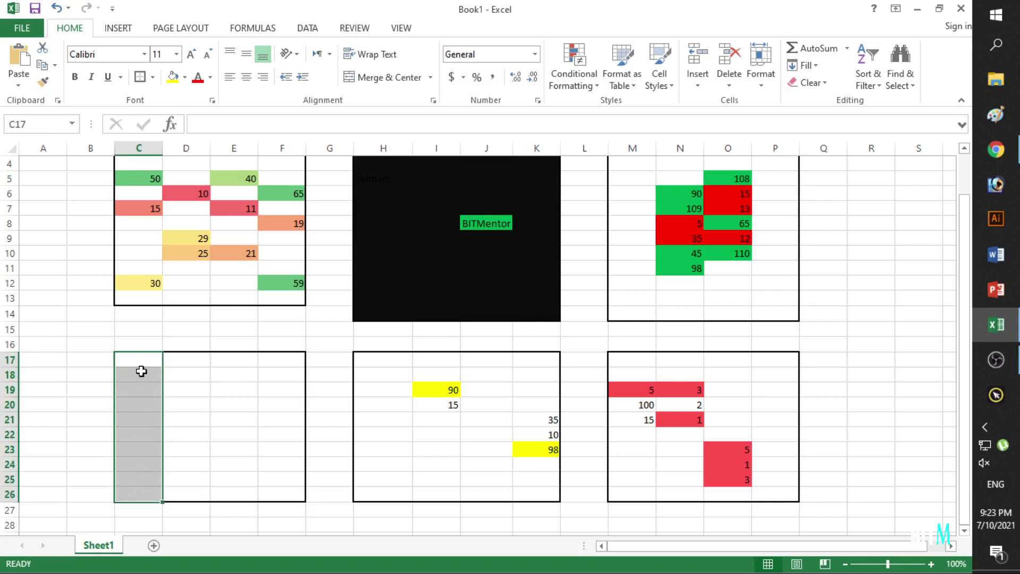
pyautogui.write('80')
pyautogui.press('Return')
pyautogui.write('9')
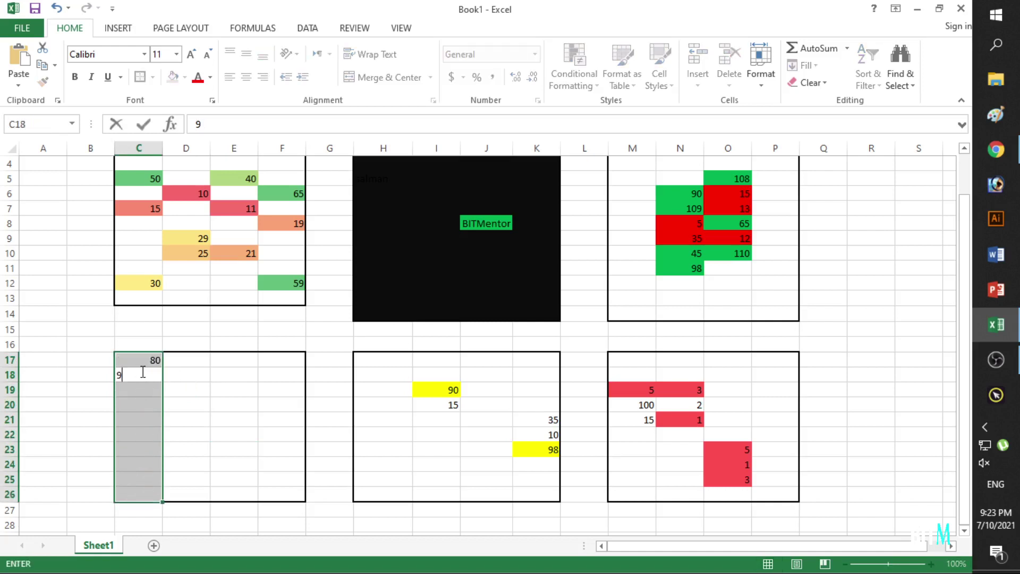
pyautogui.write('5')
pyautogui.press('Return')
pyautogui.write('35')
pyautogui.press('Return')
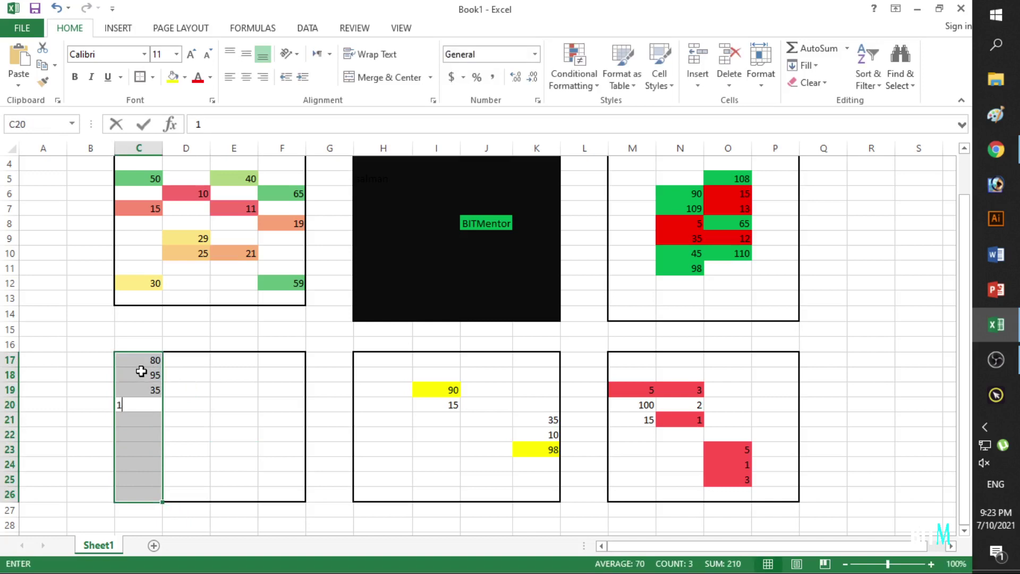
pyautogui.write('12')
pyautogui.press('Return')
pyautogui.write('35')
pyautogui.press('Return')
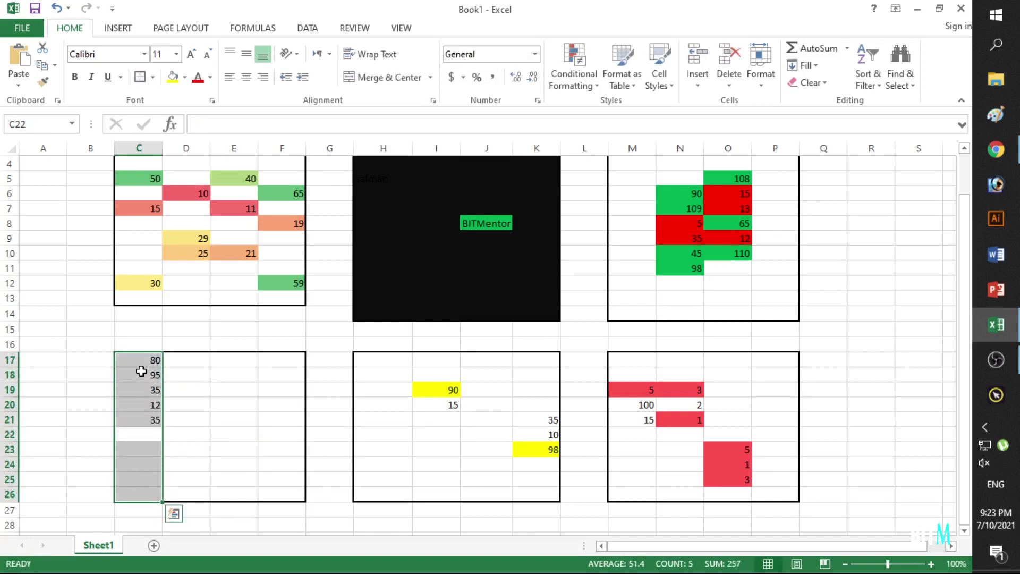
pyautogui.press('Up')
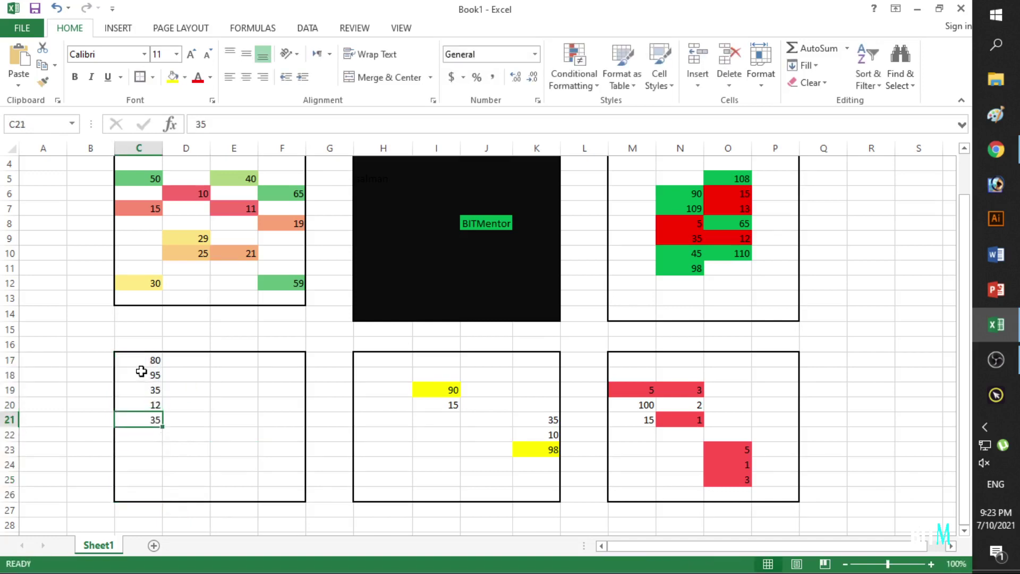
pyautogui.write('44')
pyautogui.press('Return')
# - Enter 75, 65, 89, 99 and 100 into C22:C26 and centre the score column
pyautogui.write('75')
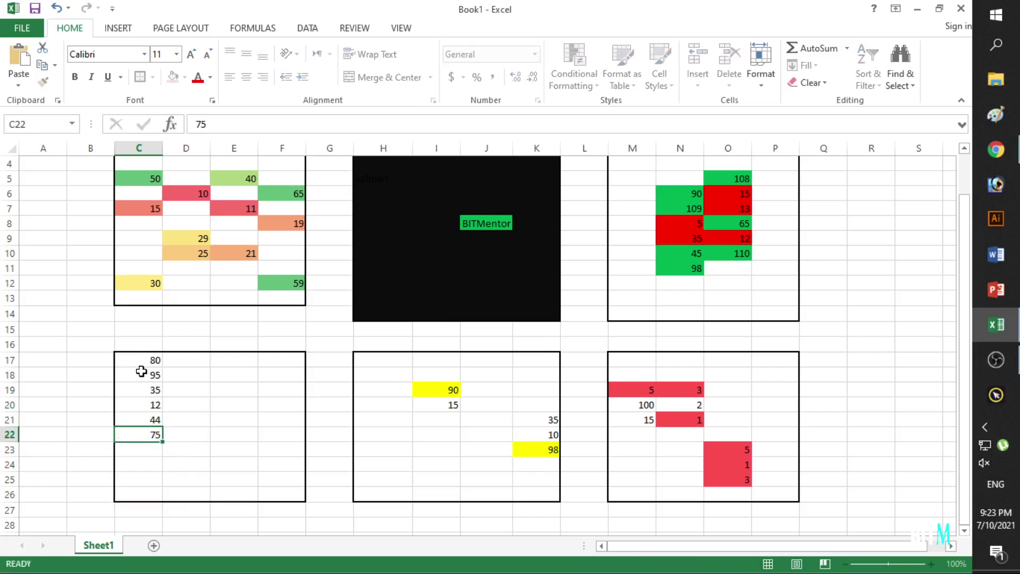
pyautogui.press('Return')
pyautogui.write('65')
pyautogui.press('Return')
pyautogui.write('89')
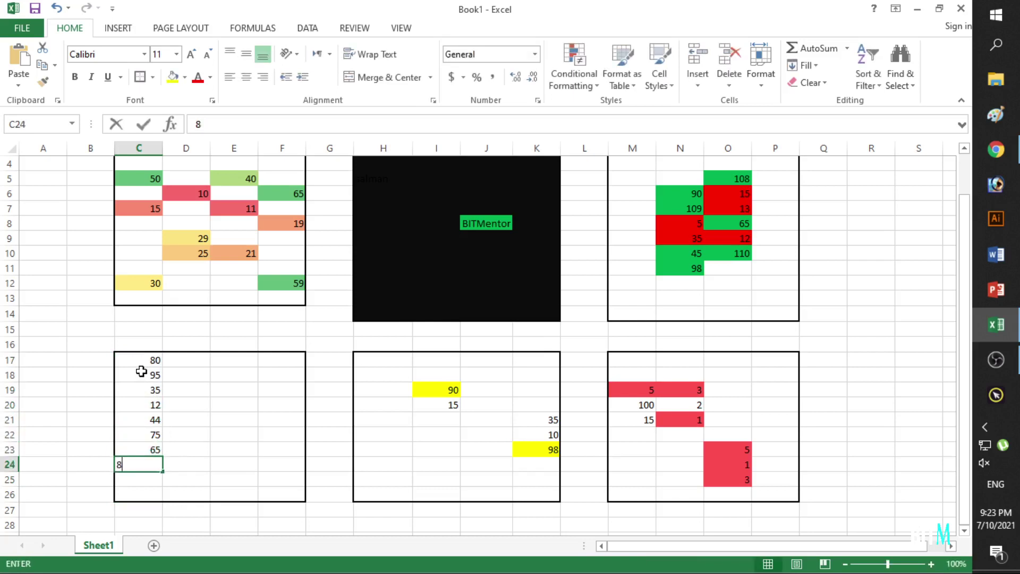
pyautogui.press('Return')
pyautogui.write('99')
pyautogui.press('Return')
pyautogui.write('1')
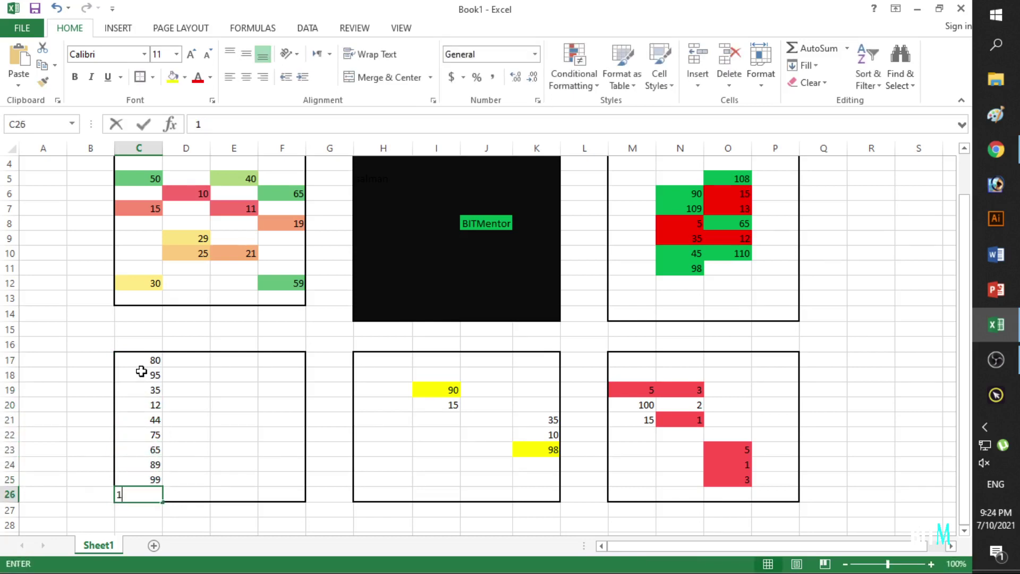
pyautogui.write('00')
pyautogui.click(207, 379)
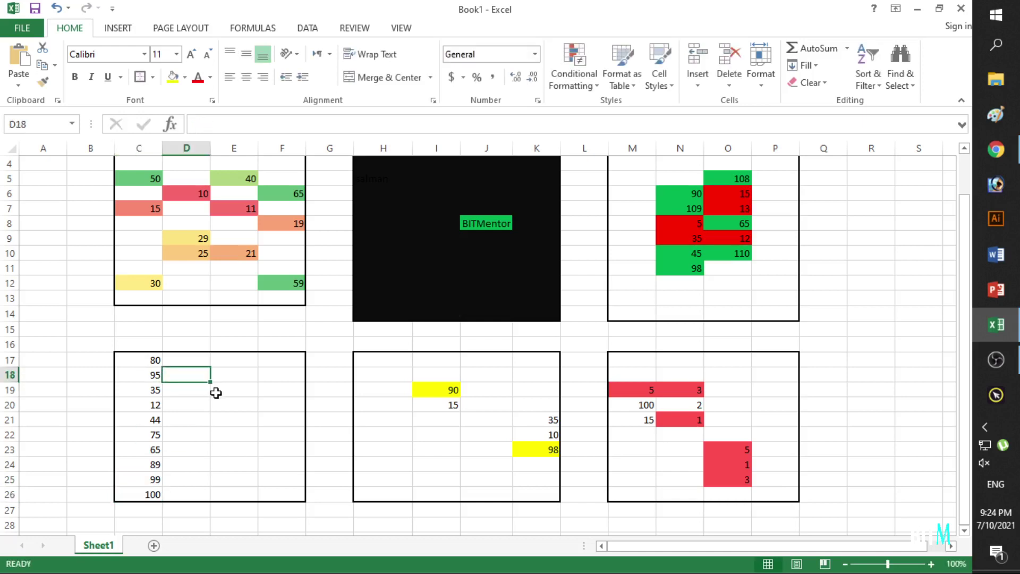
pyautogui.moveTo(153, 364); pyautogui.dragTo(153, 494)
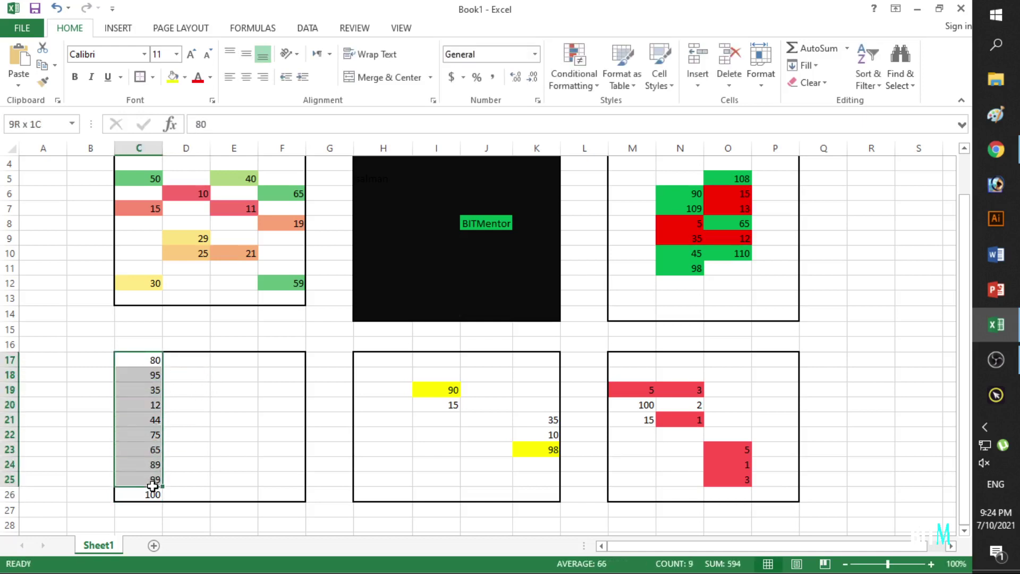
pyautogui.click(246, 78)
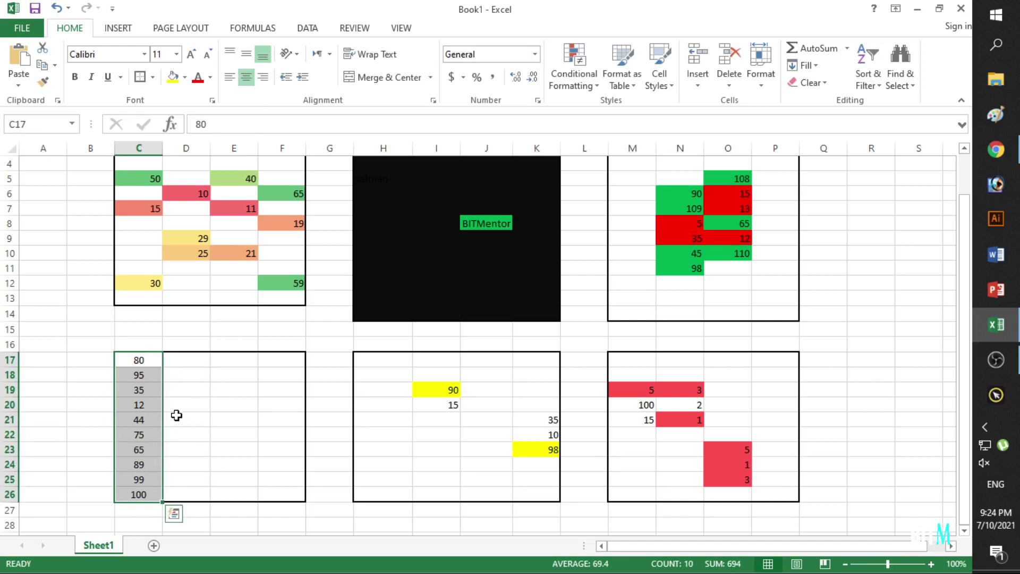
# - Narrow column B and set rows 17 to 26 to a height of 21
pyautogui.moveTo(115, 148)
pyautogui.mouseDown()
pyautogui.moveTo(86, 148)
pyautogui.moveTo(198, 148)
pyautogui.mouseUp()
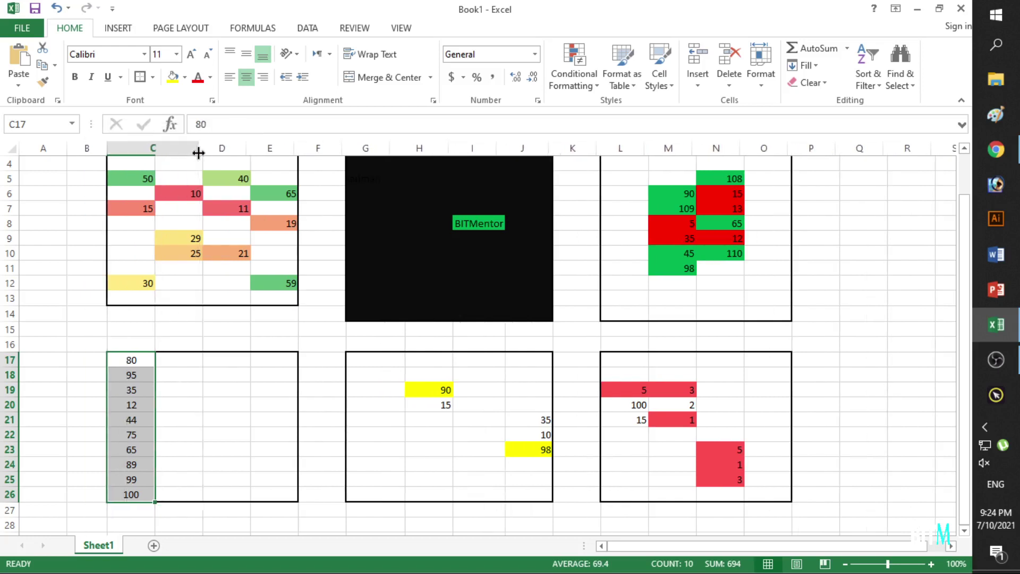
pyautogui.moveTo(10, 359); pyautogui.dragTo(9, 496)
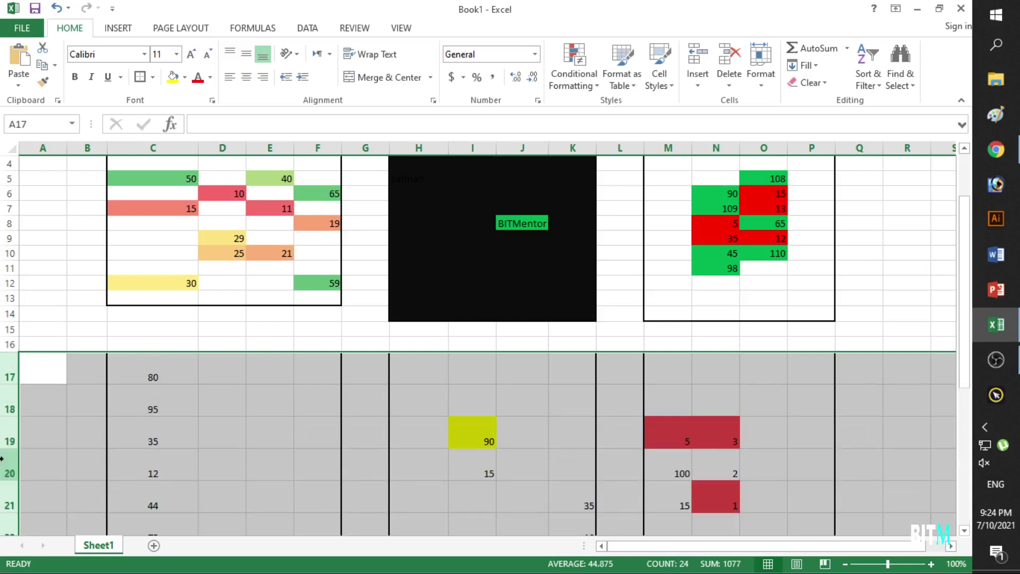
pyautogui.moveTo(9, 442); pyautogui.dragTo(10, 460)
pyautogui.moveTo(11, 384)
pyautogui.mouseDown()
pyautogui.moveTo(13, 374)
pyautogui.moveTo(36, 376)
pyautogui.mouseUp()
pyautogui.scroll(-3, 209, 430)
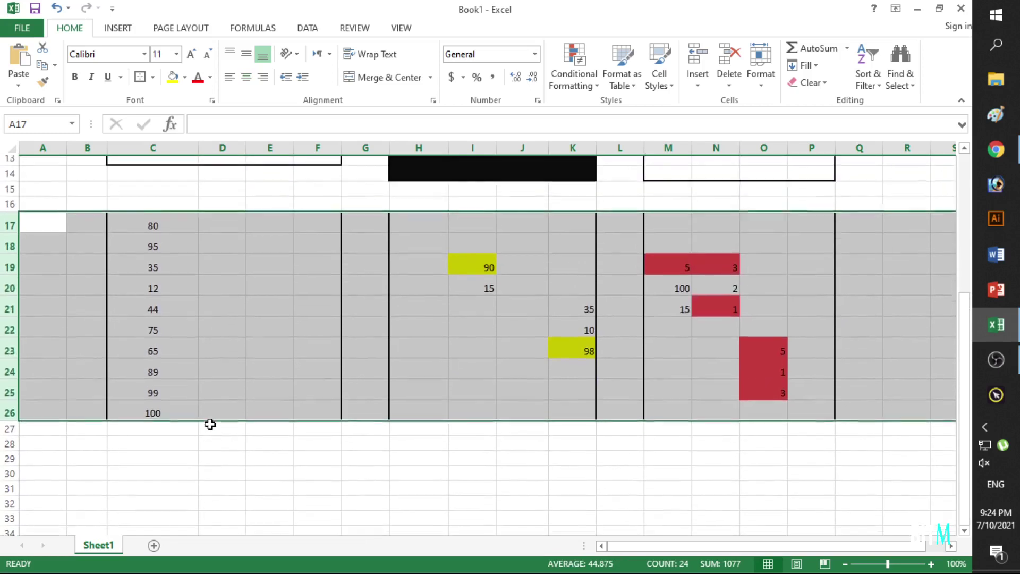
pyautogui.click(222, 275)
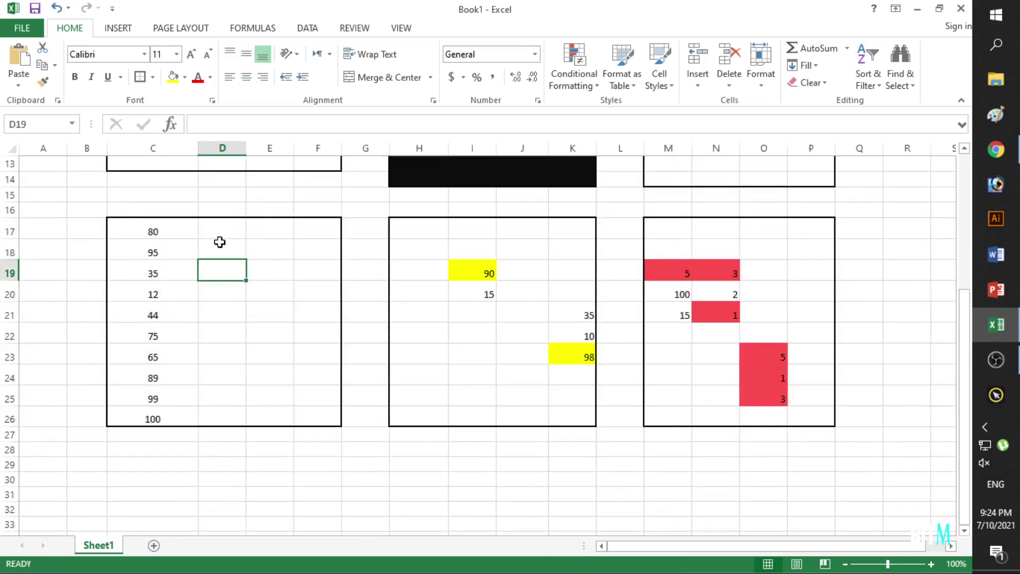
pyautogui.click(219, 229)
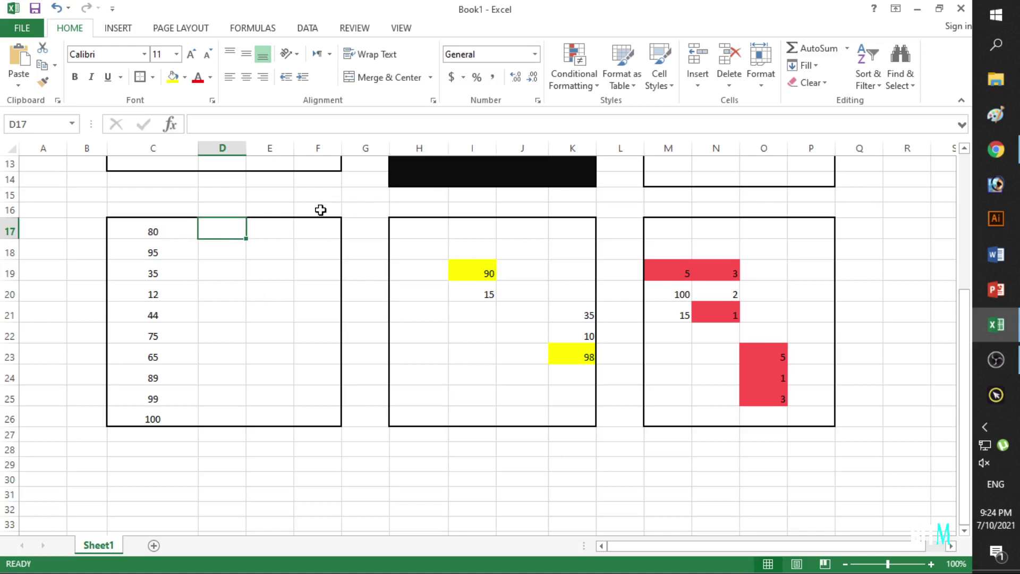
pyautogui.click(284, 241)
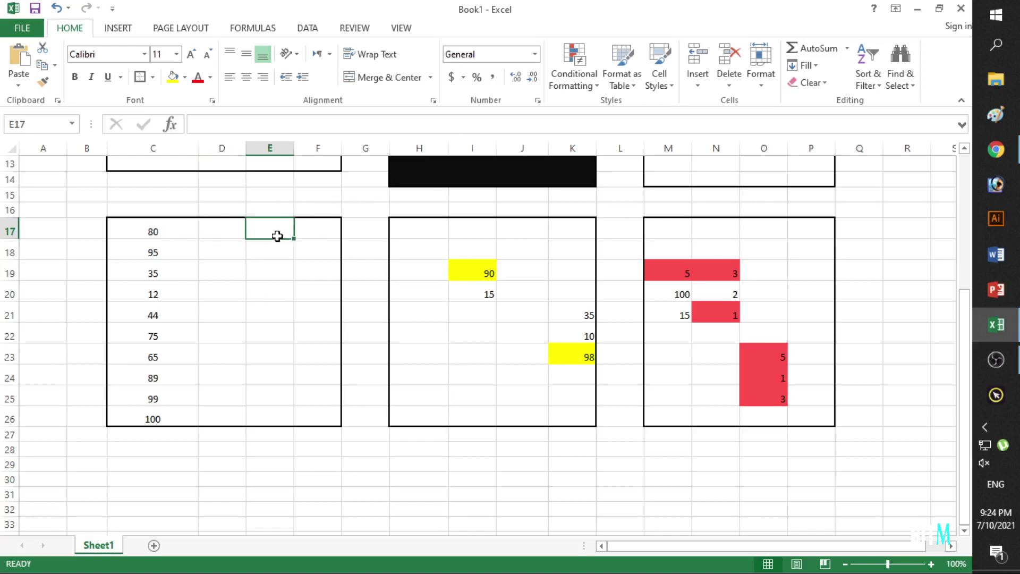
pyautogui.click(566, 74)
pyautogui.moveTo(623, 110)
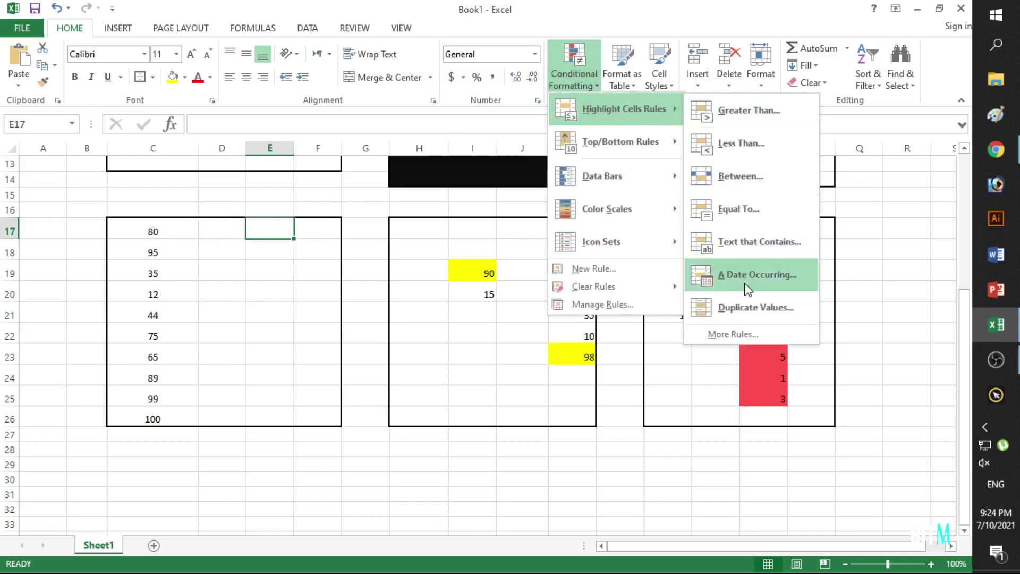
pyautogui.click(738, 335)
pyautogui.click(260, 326)
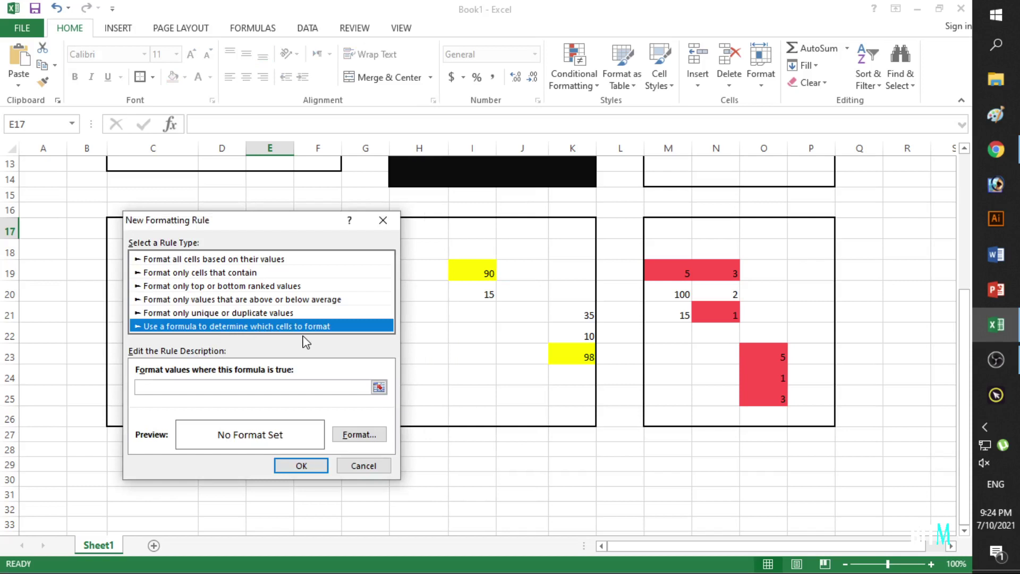
pyautogui.click(265, 389)
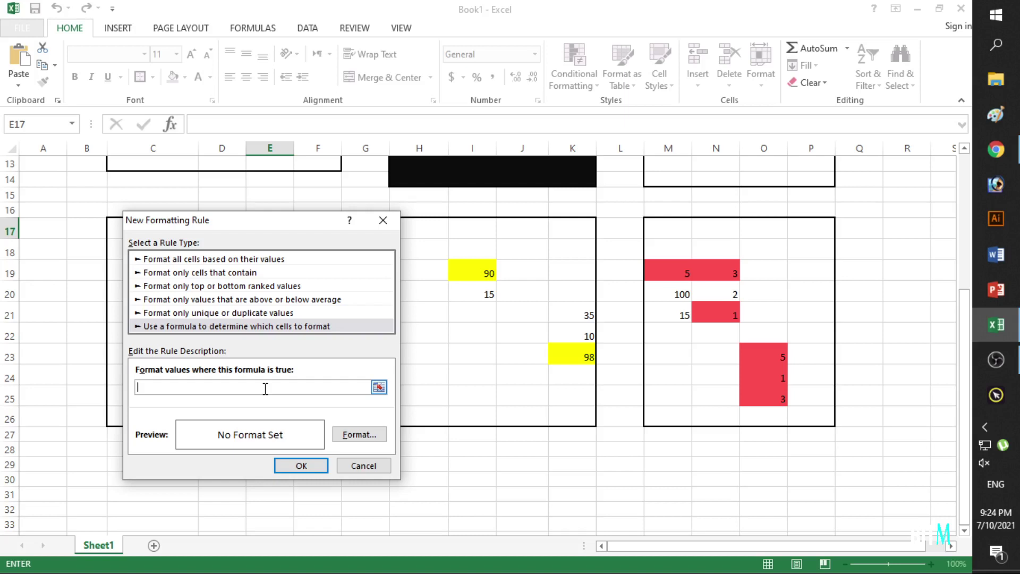
pyautogui.click(343, 466)
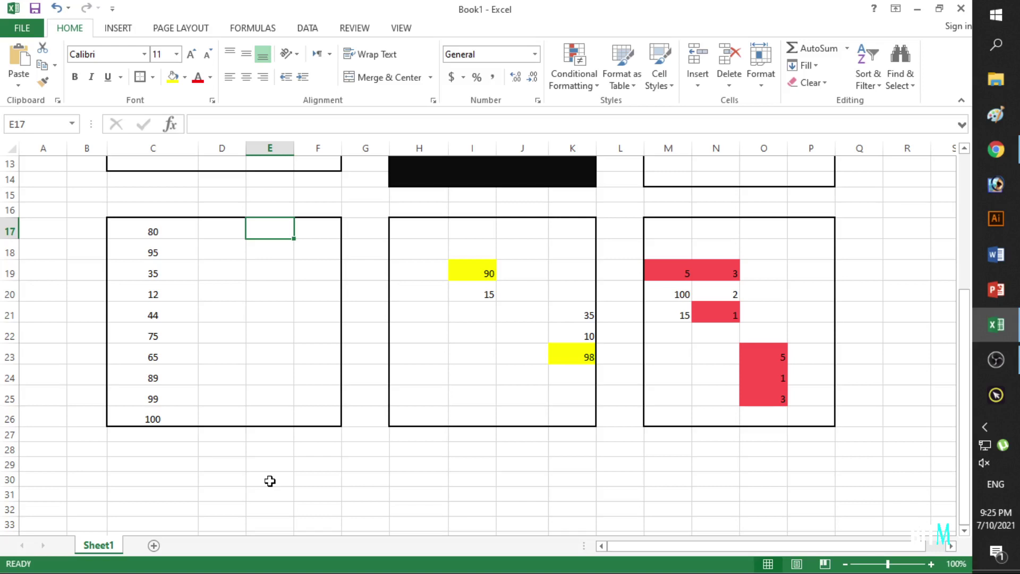
# - Type the formula =if(C17>40,"Pass","Fail") into E17
pyautogui.write('=')
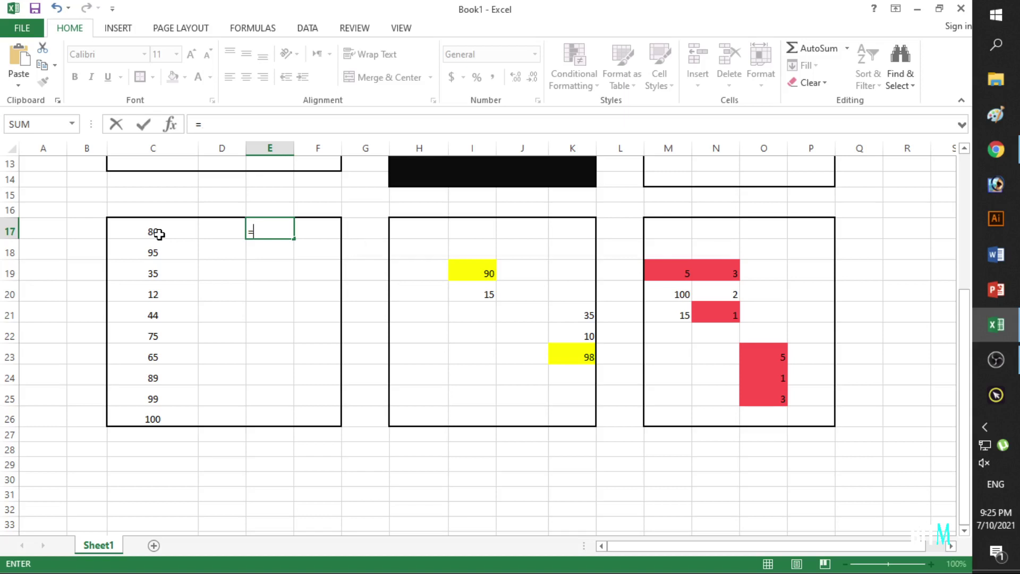
pyautogui.write('if')
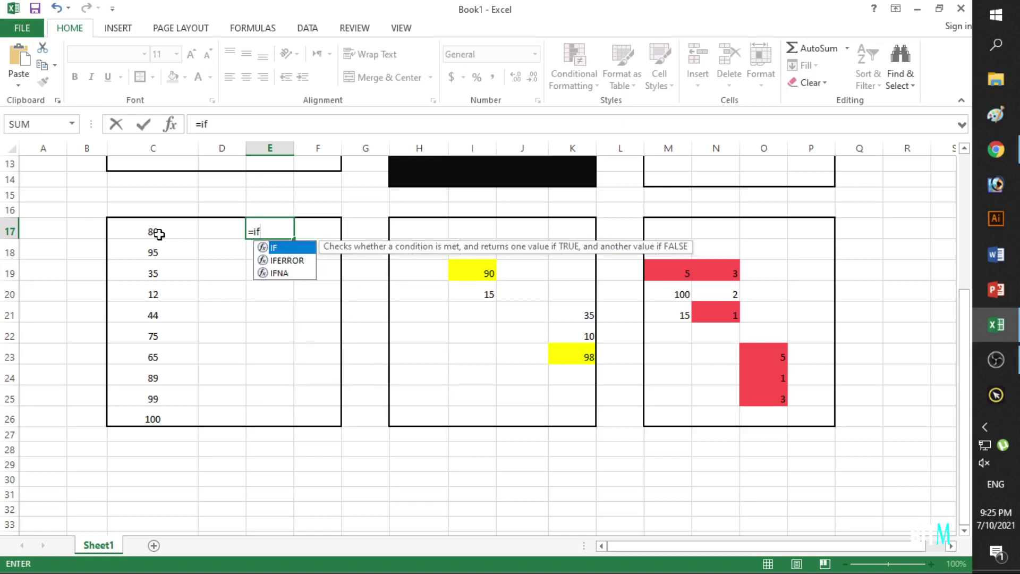
pyautogui.write('(')
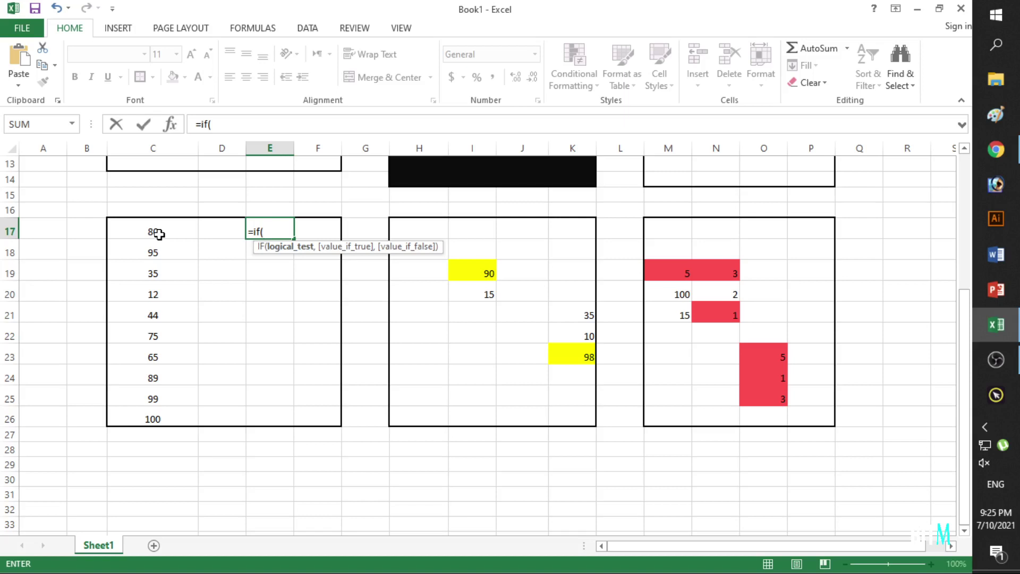
pyautogui.click(159, 232)
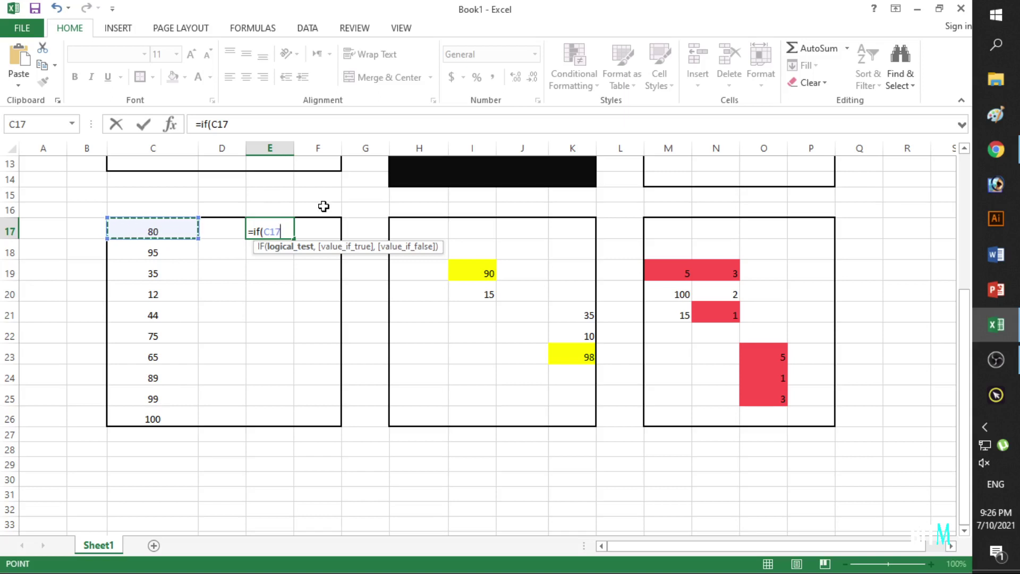
pyautogui.write('>4')
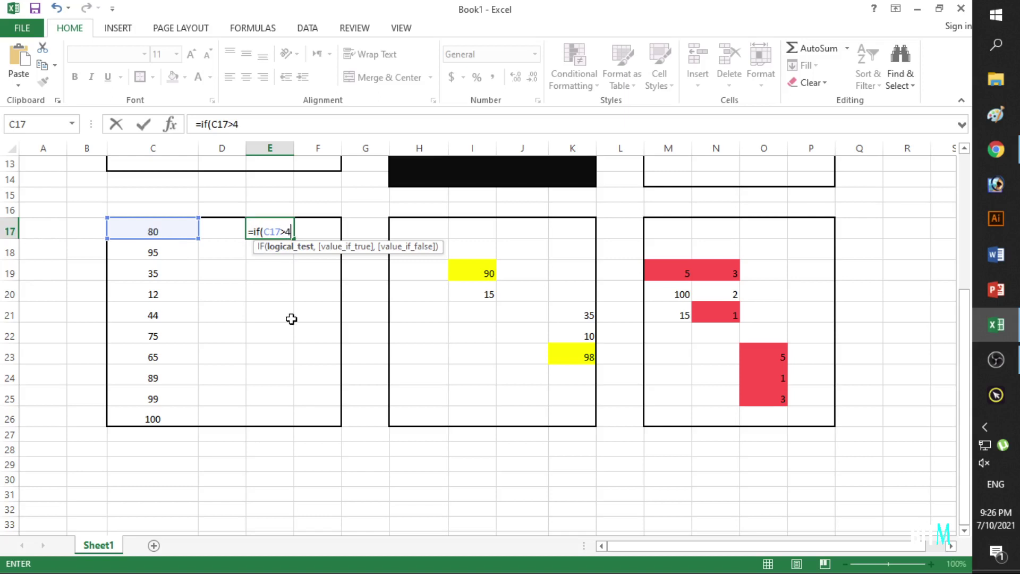
pyautogui.write('0')
pyautogui.write(',')
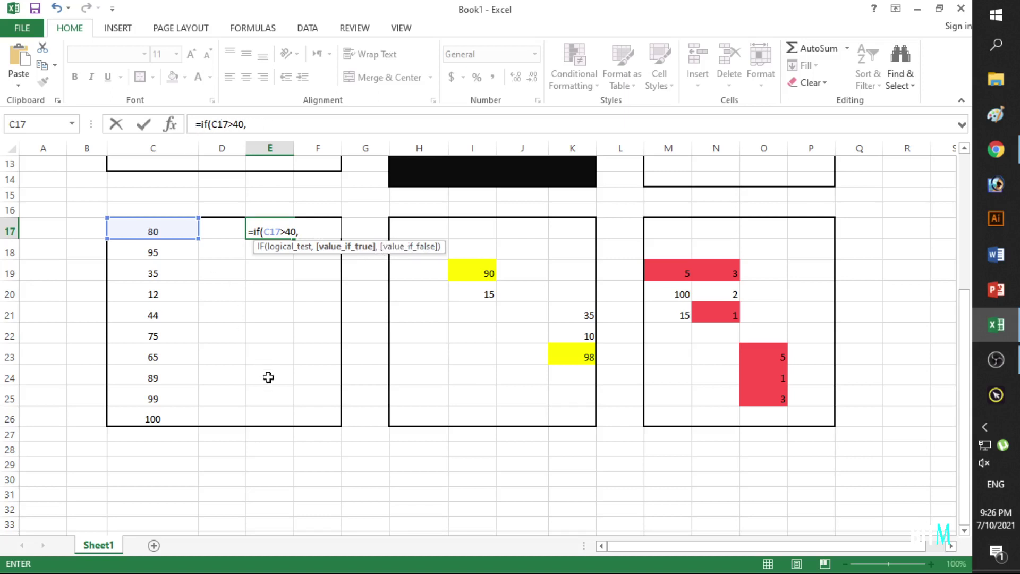
pyautogui.write('"')
pyautogui.write('Pas')
pyautogui.write('s')
pyautogui.write('"')
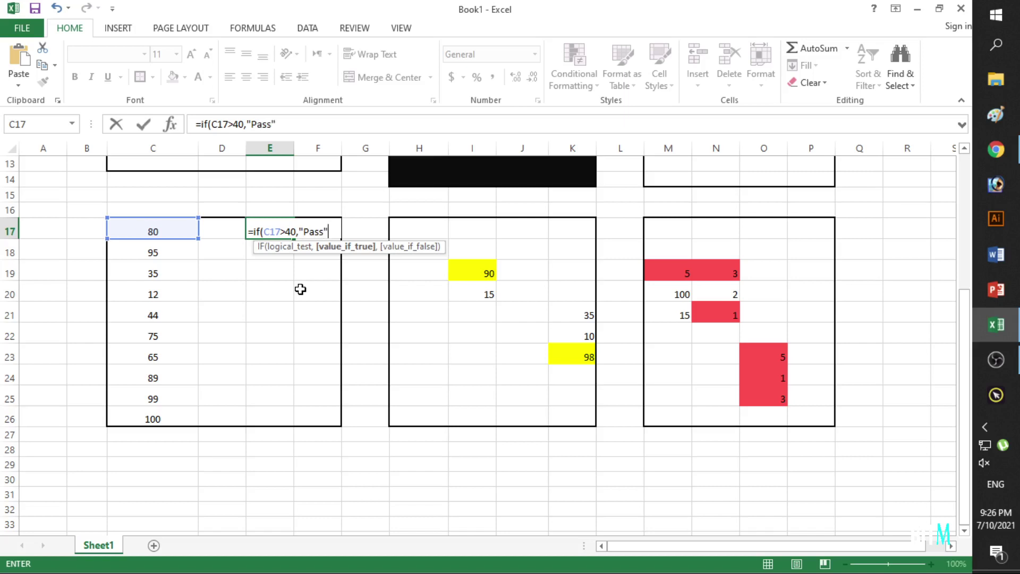
pyautogui.write(',')
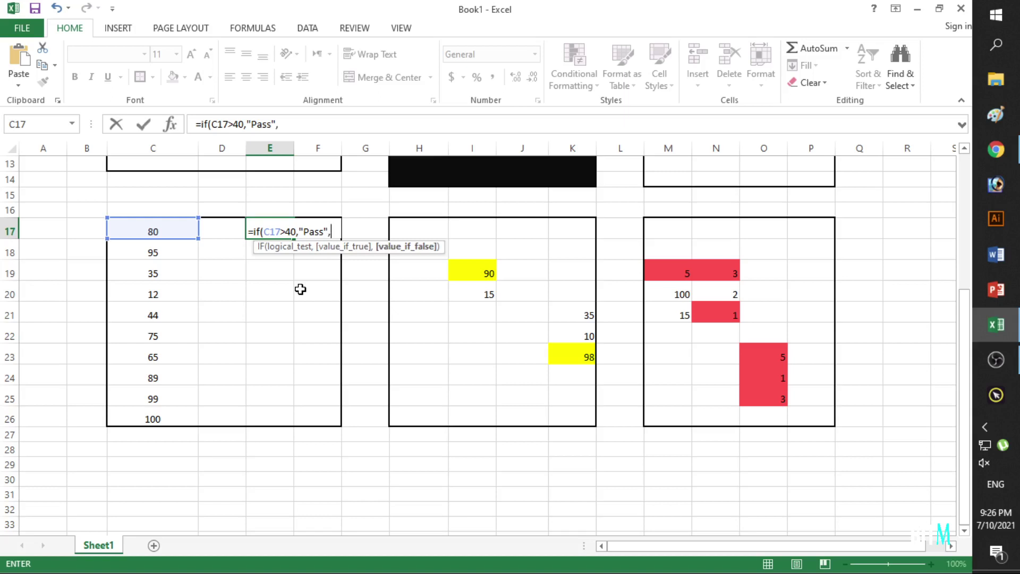
pyautogui.write('"')
pyautogui.write('F')
pyautogui.write('ail')
pyautogui.write('"')
pyautogui.write(')')
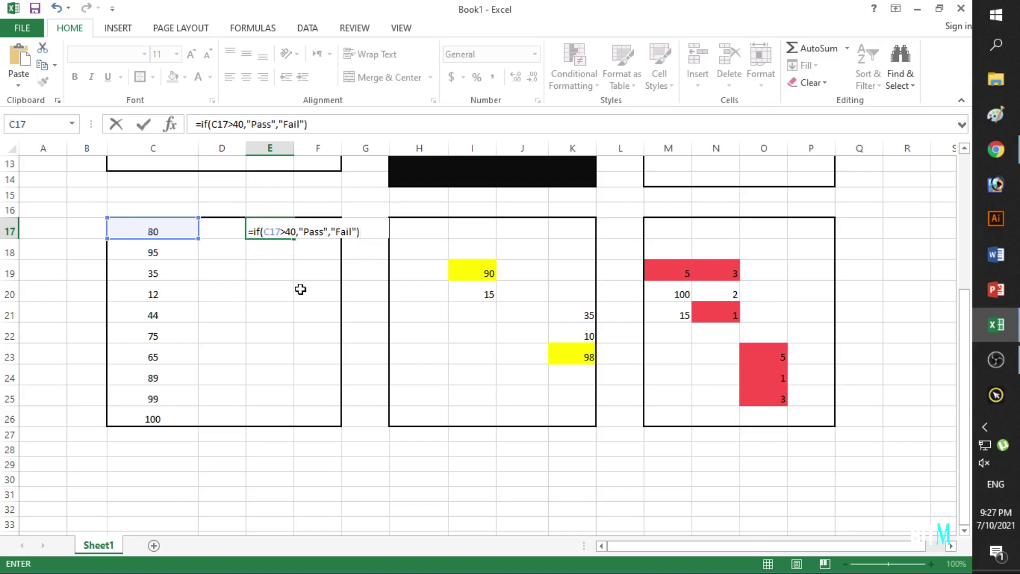
# - Commit the formula so E17 shows Pass, and centre it in the cell
pyautogui.press('Return')
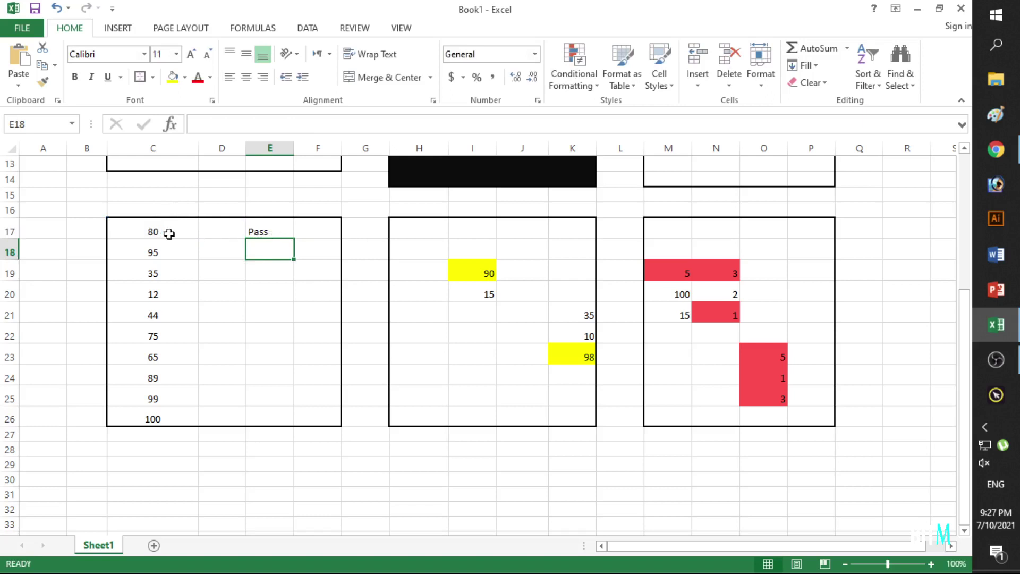
pyautogui.click(273, 229)
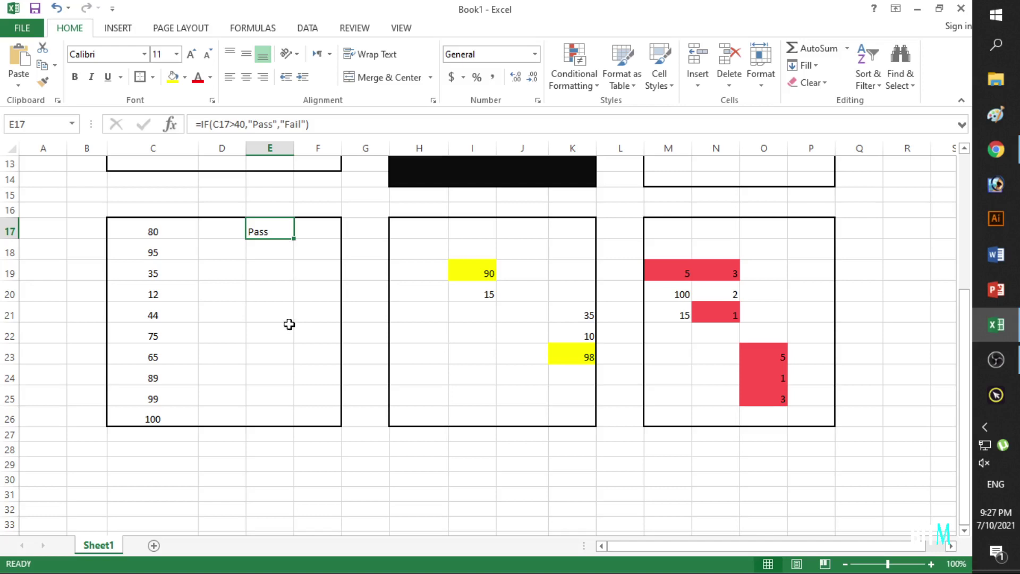
pyautogui.click(300, 345)
pyautogui.moveTo(269, 234); pyautogui.dragTo(273, 417)
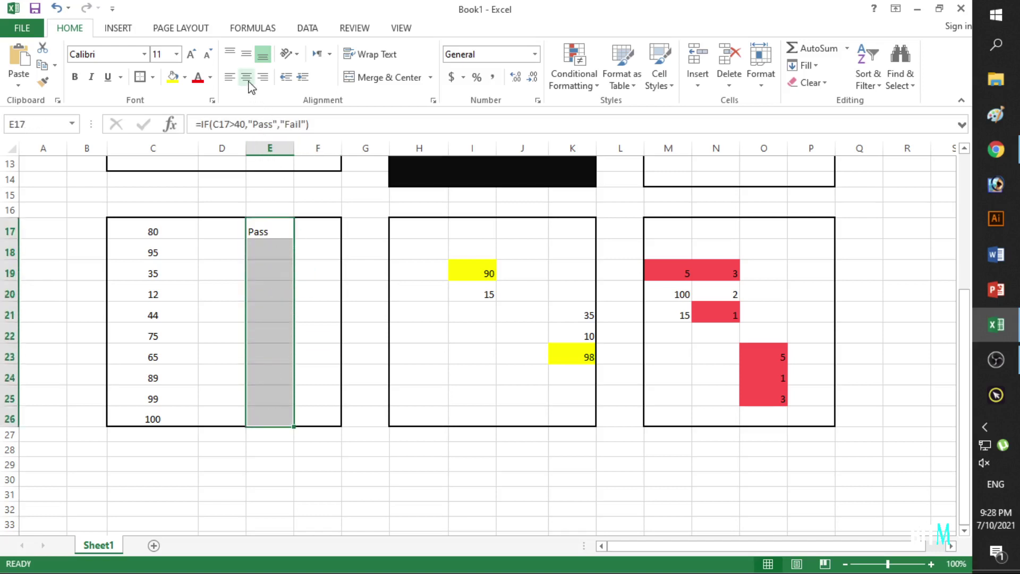
pyautogui.click(247, 78)
pyautogui.click(245, 54)
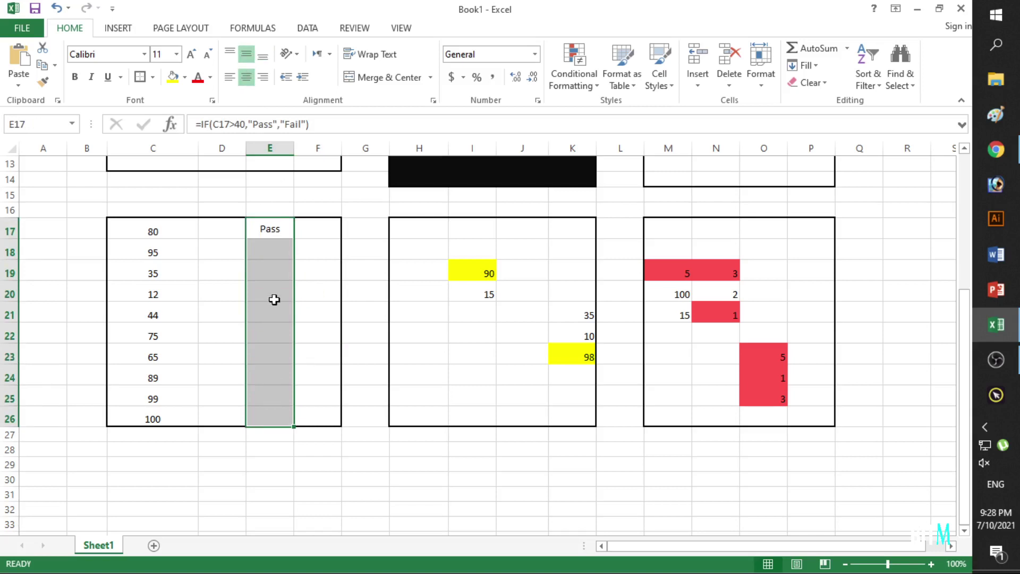
# - Select the results range E17:E26 and bring up the highlight-cells rules
pyautogui.click(310, 268)
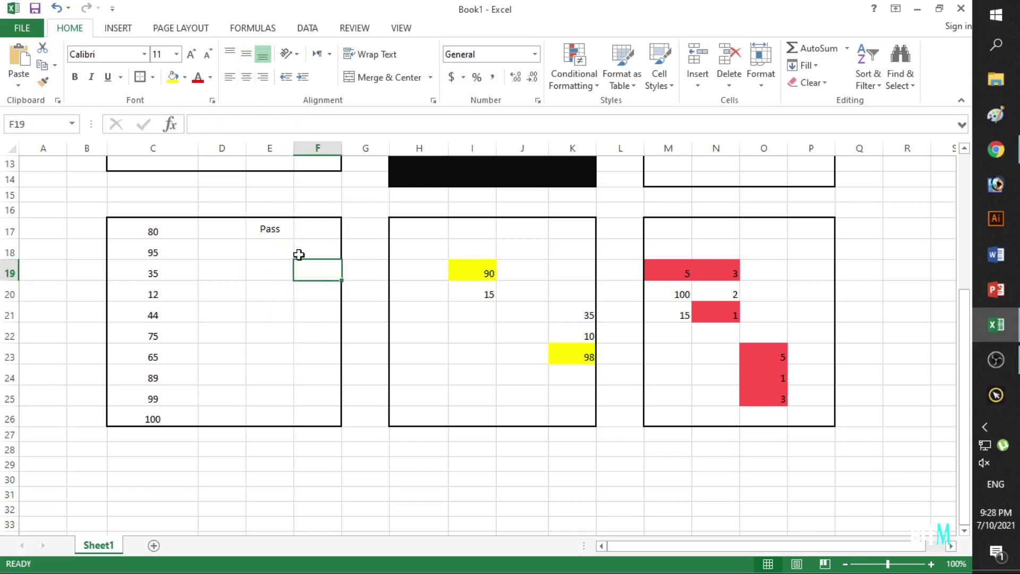
pyautogui.click(280, 232)
pyautogui.moveTo(281, 231); pyautogui.dragTo(276, 417)
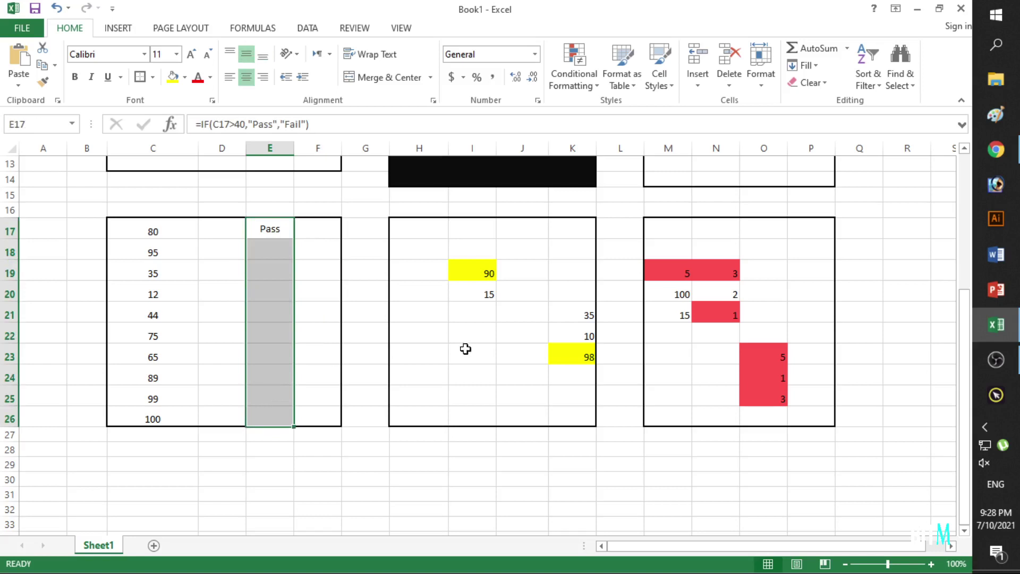
pyautogui.click(577, 78)
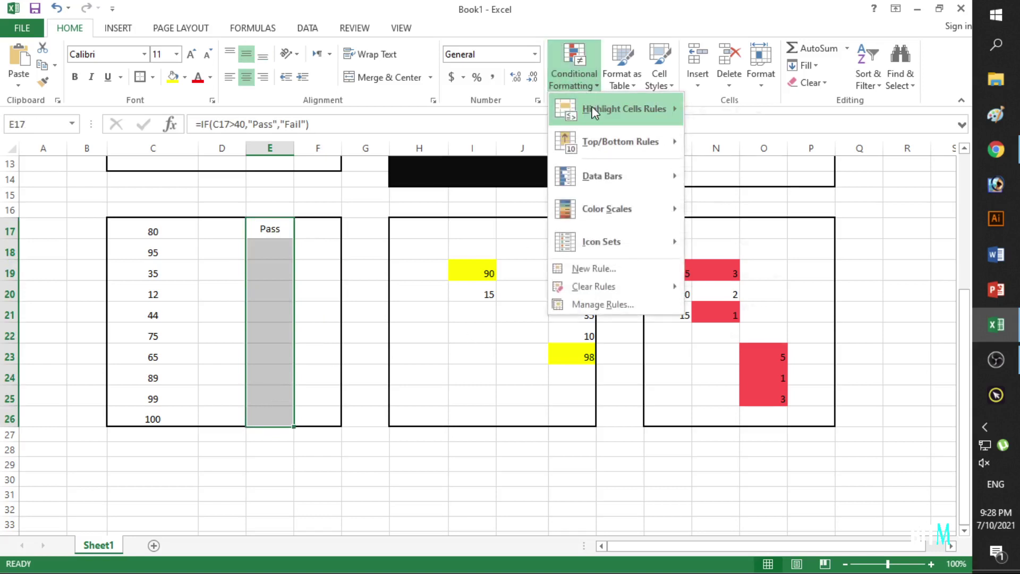
pyautogui.moveTo(623, 109)
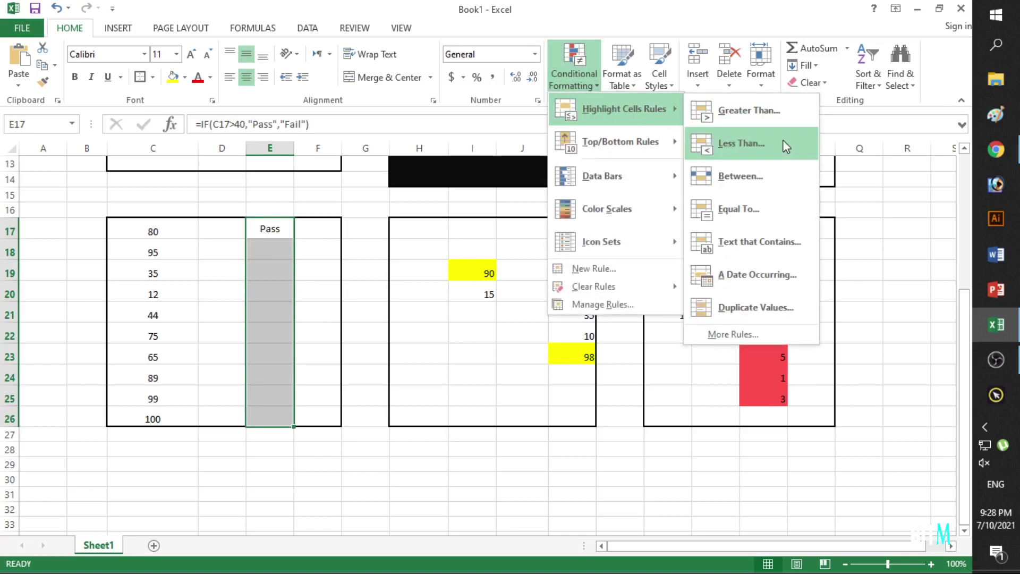
# - Create a Text that Contains rule for 'Pass' with a custom green fill
pyautogui.click(787, 250)
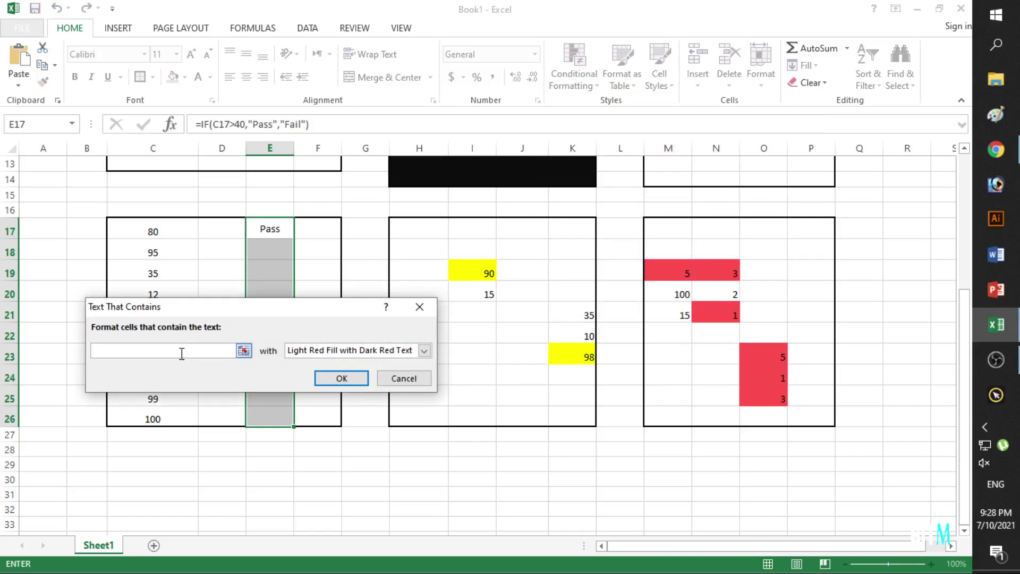
pyautogui.write('Pass')
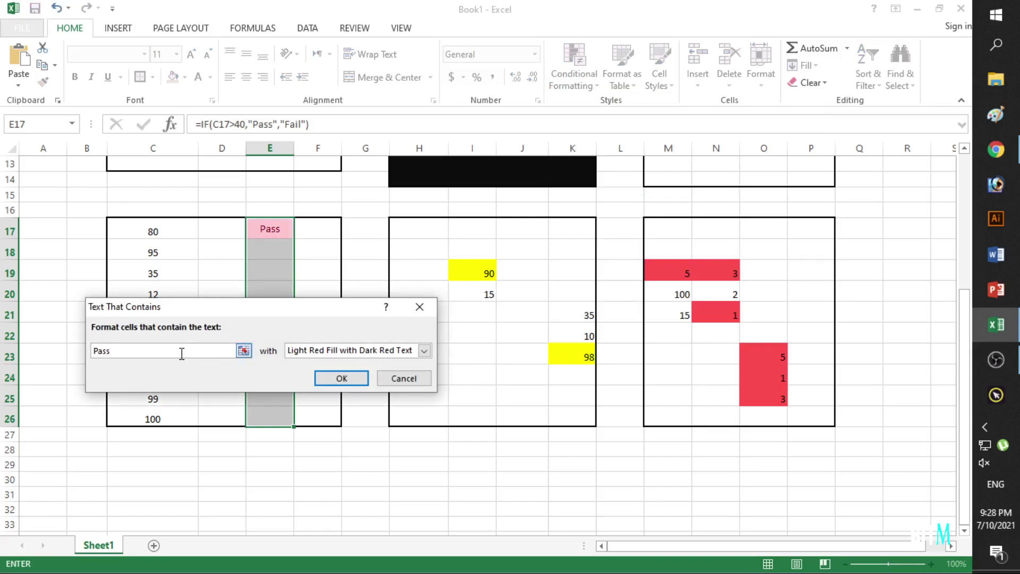
pyautogui.click(320, 353)
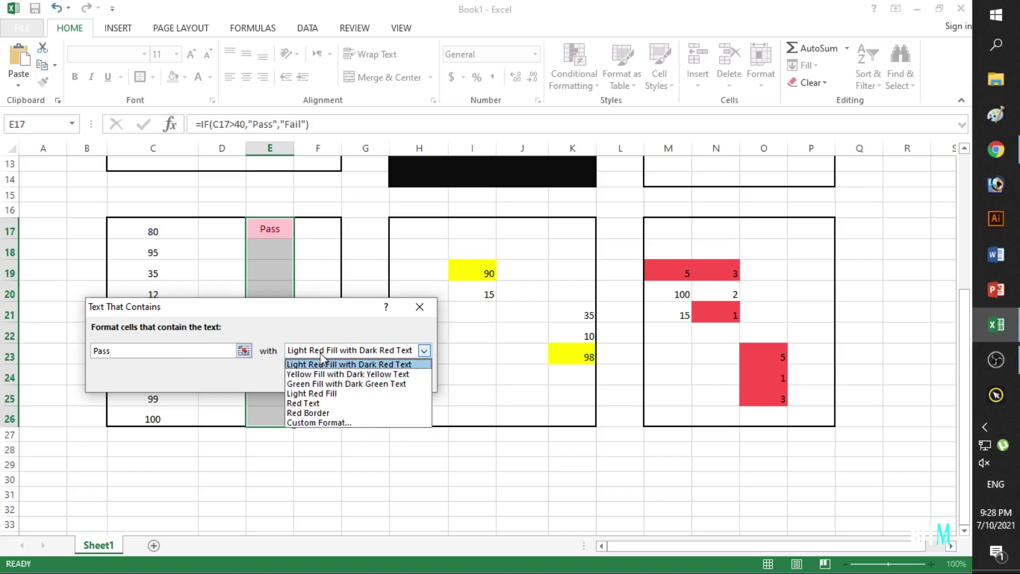
pyautogui.click(319, 422)
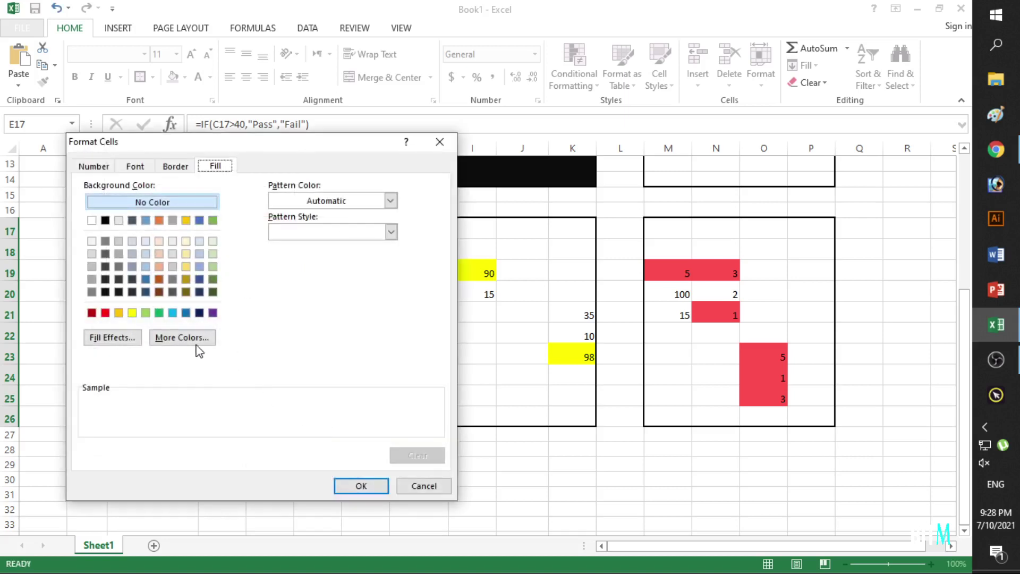
pyautogui.click(159, 312)
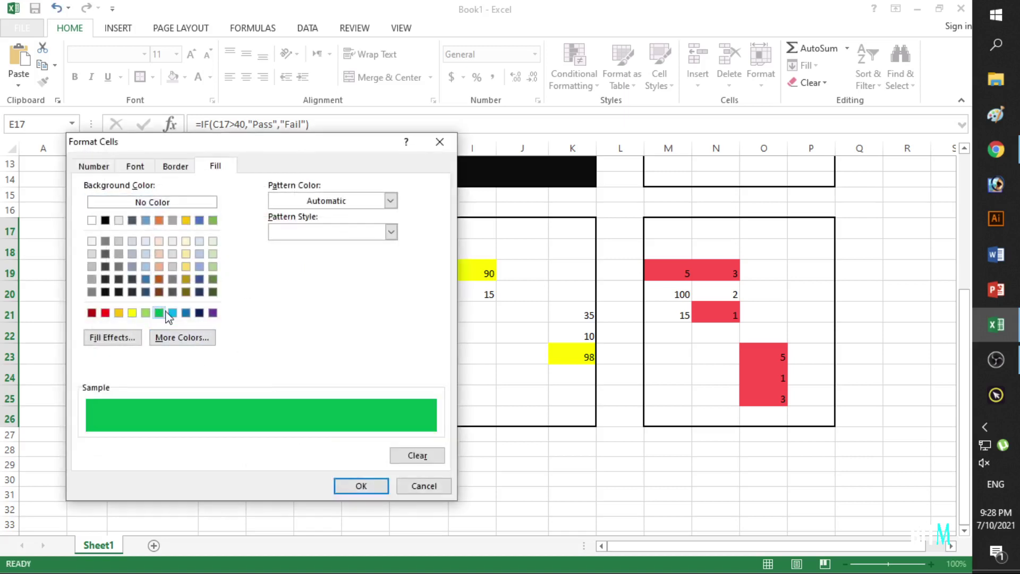
pyautogui.click(350, 492)
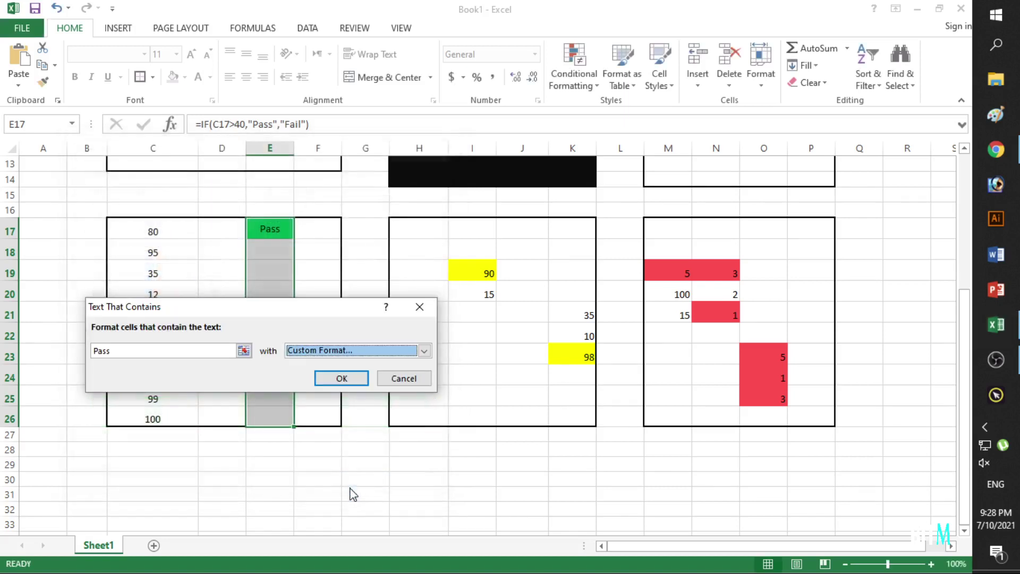
# - Make the Pass format bold text on green fill and apply the rule
pyautogui.click(344, 352)
pyautogui.click(326, 424)
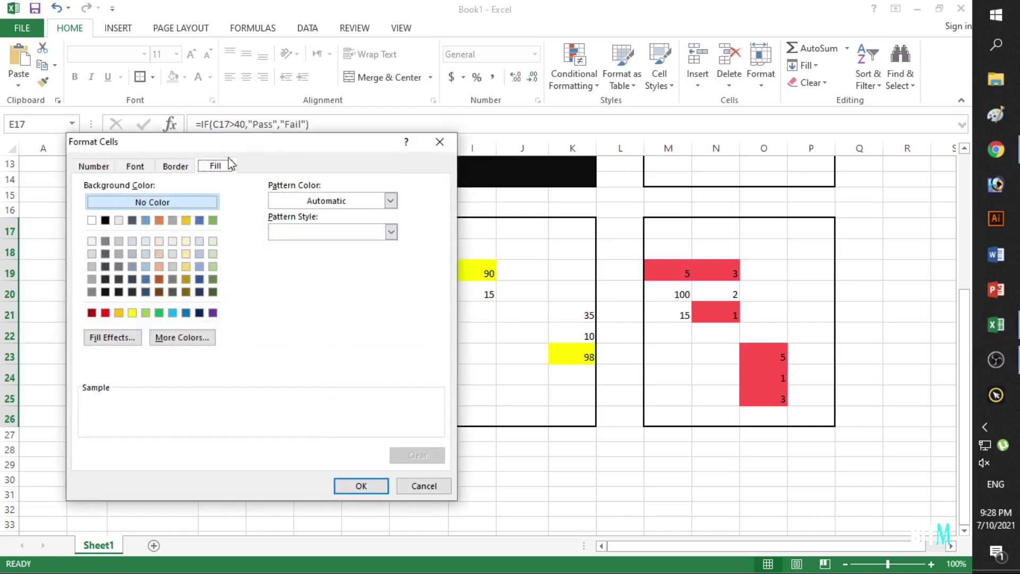
pyautogui.click(134, 166)
pyautogui.click(175, 166)
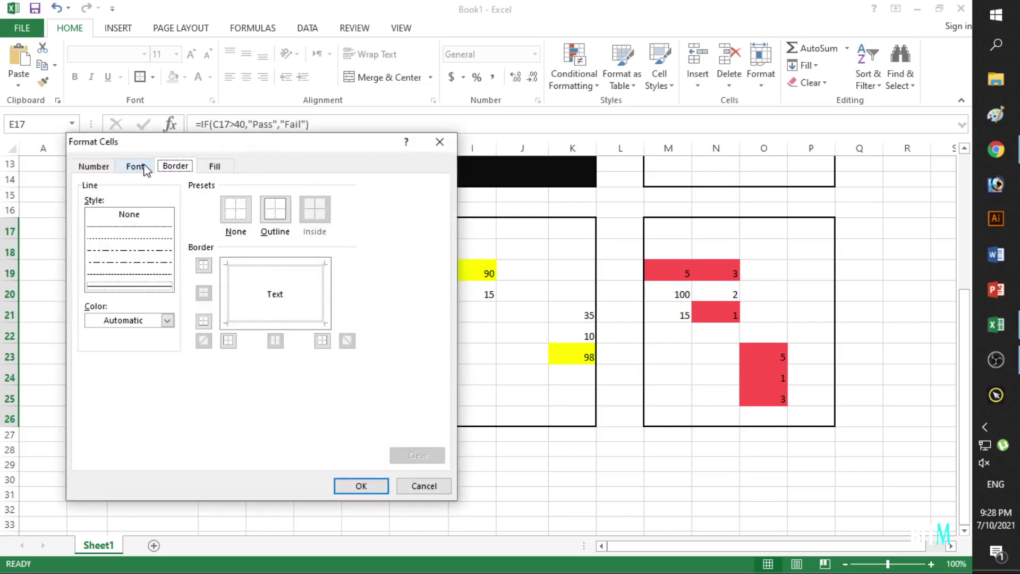
pyautogui.click(142, 168)
pyautogui.click(292, 234)
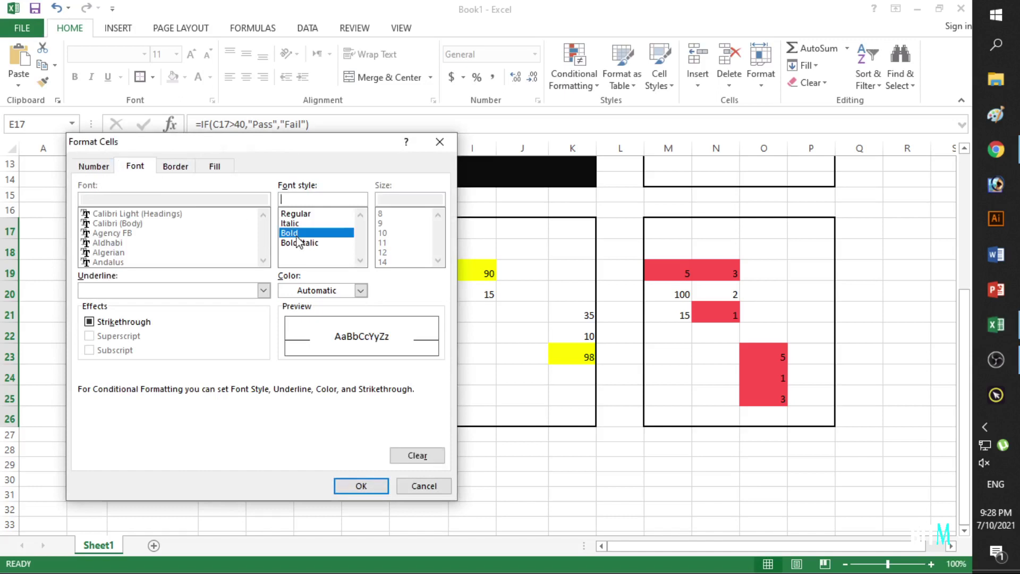
pyautogui.click(175, 166)
pyautogui.click(215, 167)
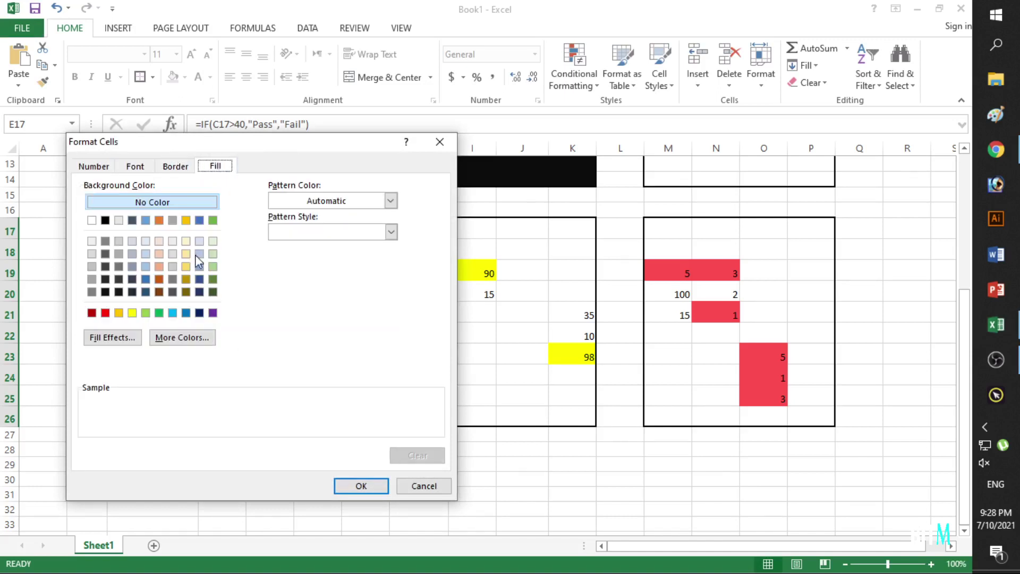
pyautogui.click(159, 313)
pyautogui.click(135, 166)
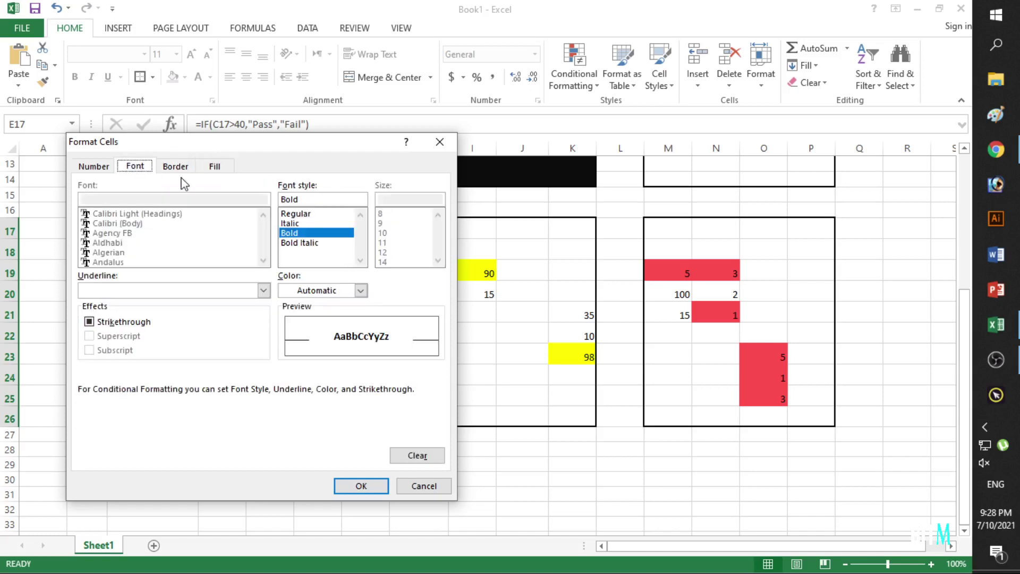
pyautogui.click(371, 485)
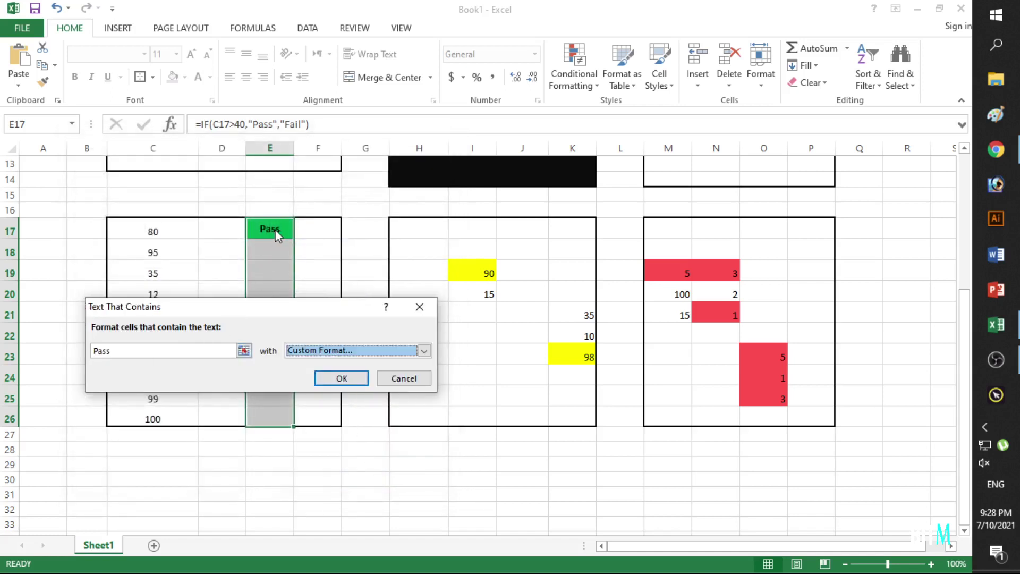
pyautogui.click(342, 379)
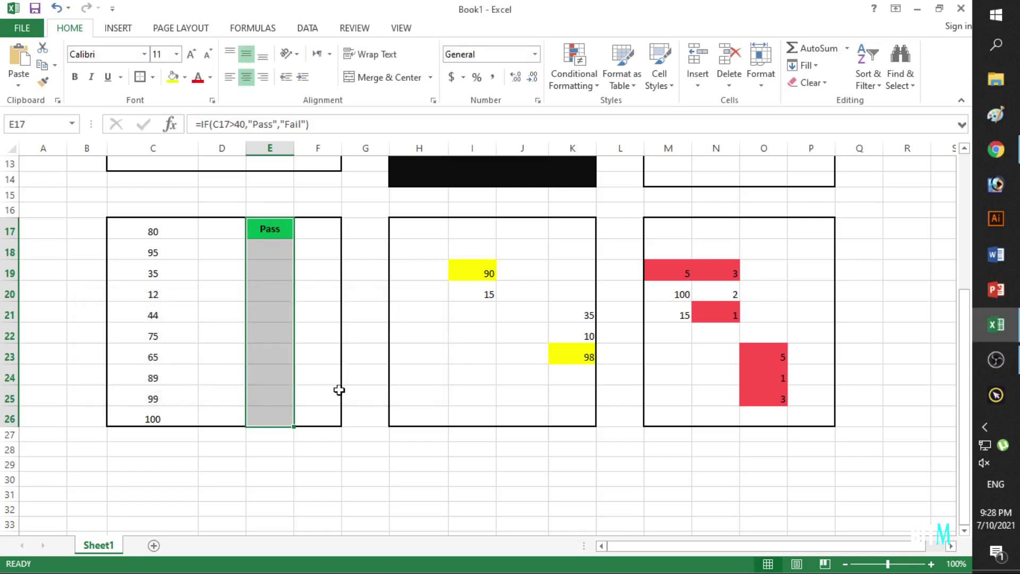
# - Start a Text that Contains rule for 'Fail' on E17:E26 with a custom format
pyautogui.click(317, 291)
pyautogui.moveTo(277, 227); pyautogui.dragTo(275, 417)
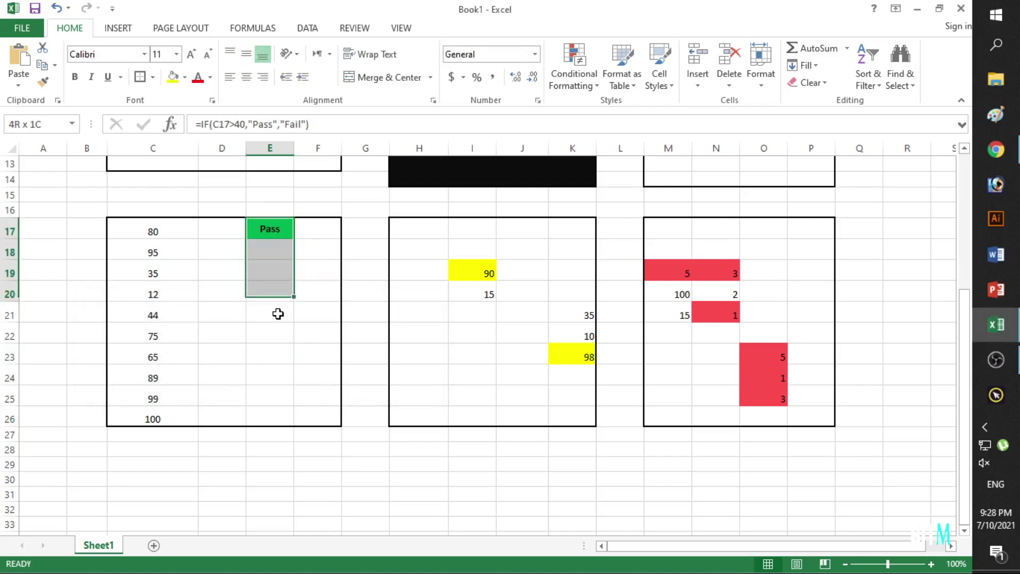
pyautogui.click(572, 70)
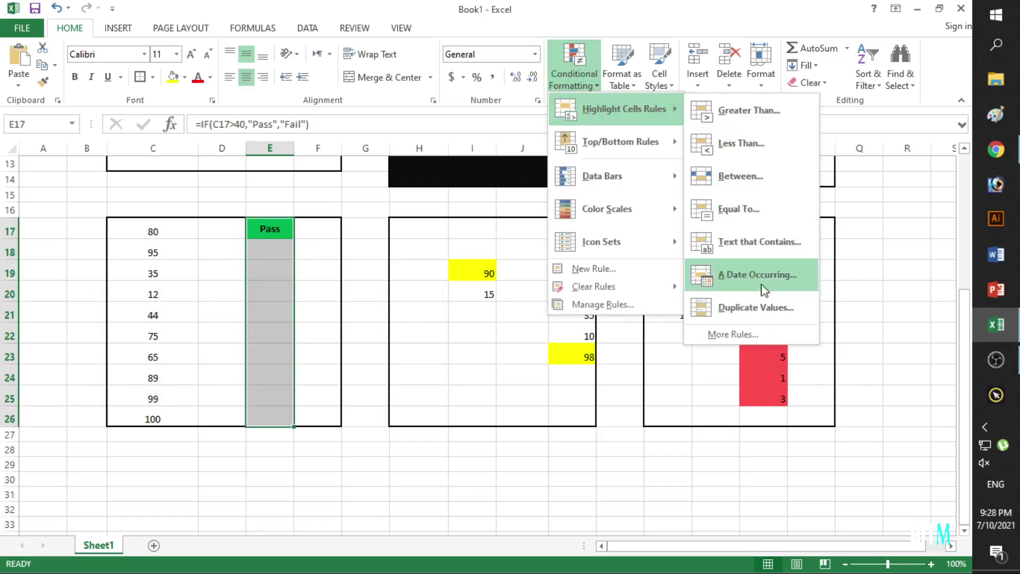
pyautogui.click(734, 243)
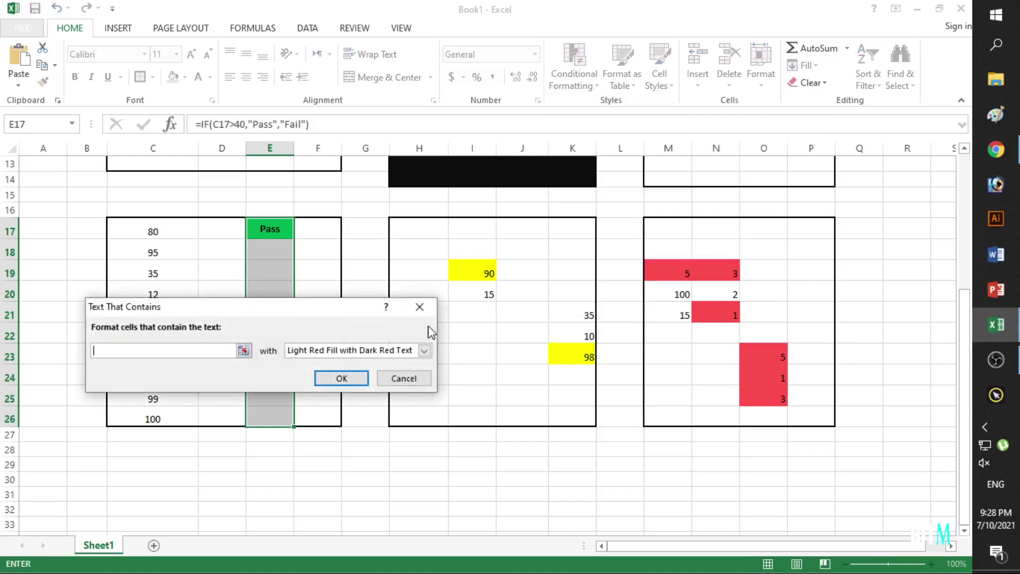
pyautogui.write('Fail')
pyautogui.click(300, 352)
pyautogui.click(303, 423)
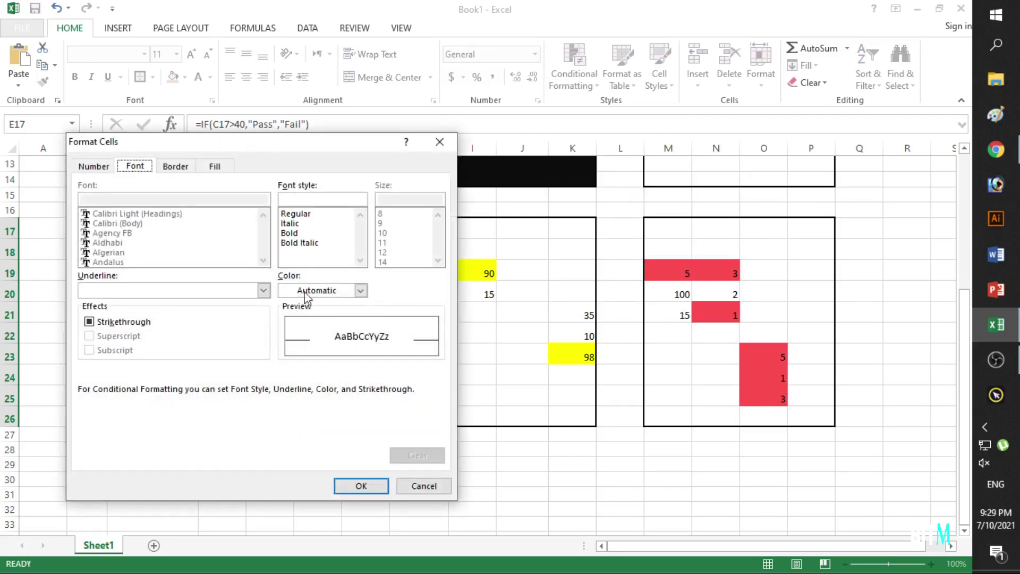
# - Give the Fail format a red fill from More Colors with regular text, and apply it
pyautogui.click(215, 167)
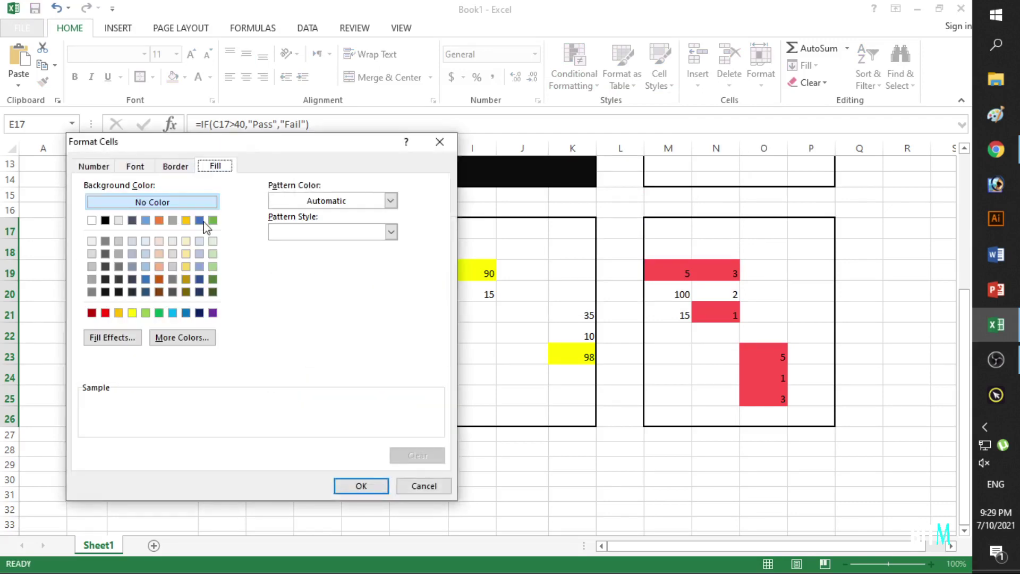
pyautogui.click(162, 338)
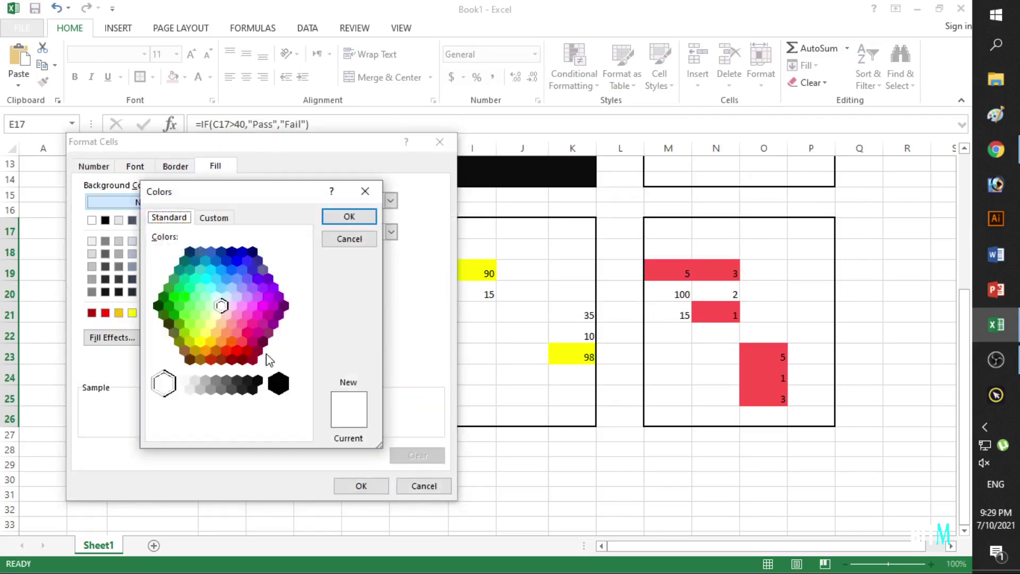
pyautogui.click(242, 342)
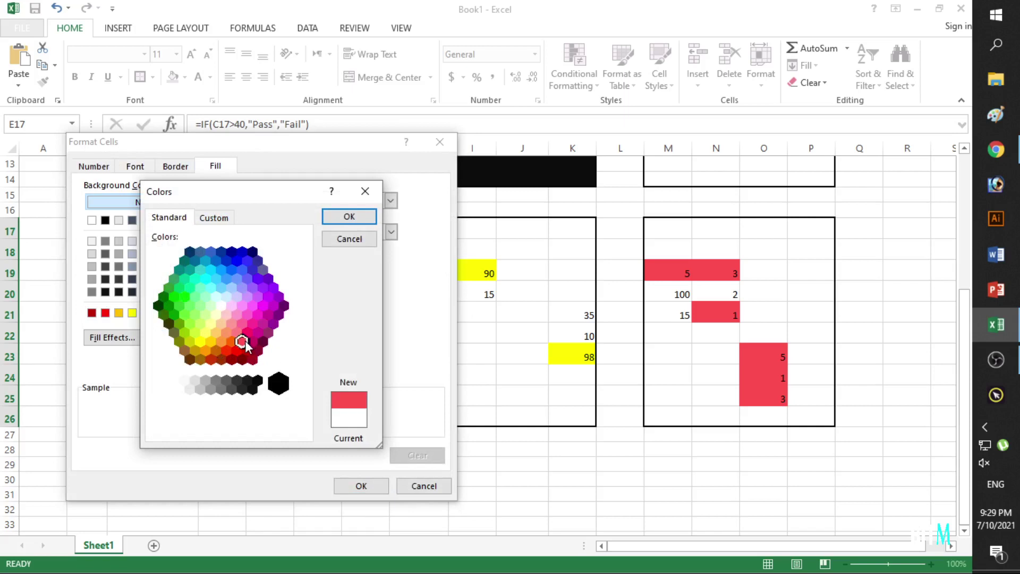
pyautogui.click(246, 334)
pyautogui.click(242, 341)
pyautogui.click(350, 217)
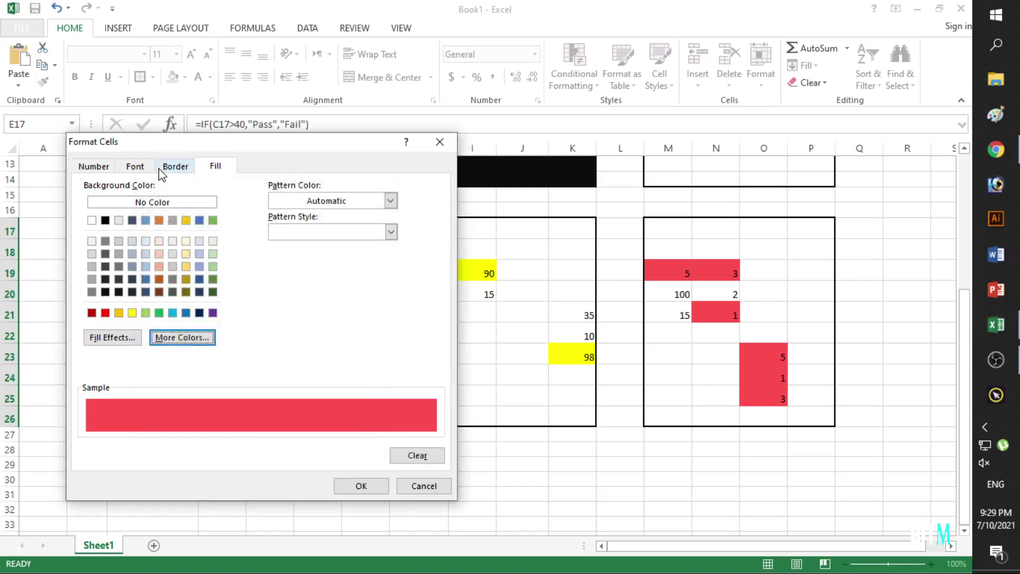
pyautogui.click(141, 169)
pyautogui.click(296, 213)
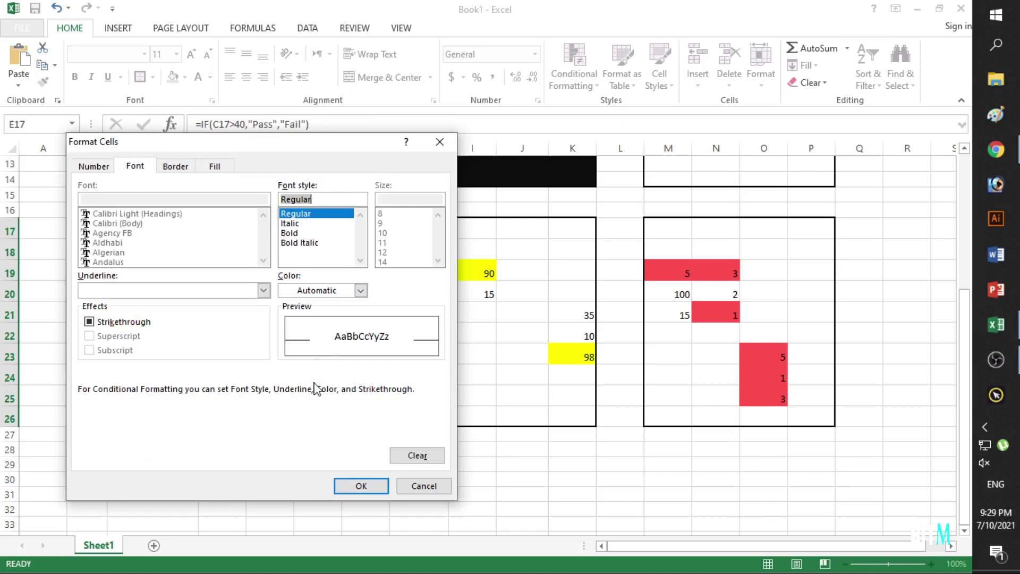
pyautogui.click(358, 487)
pyautogui.click(335, 380)
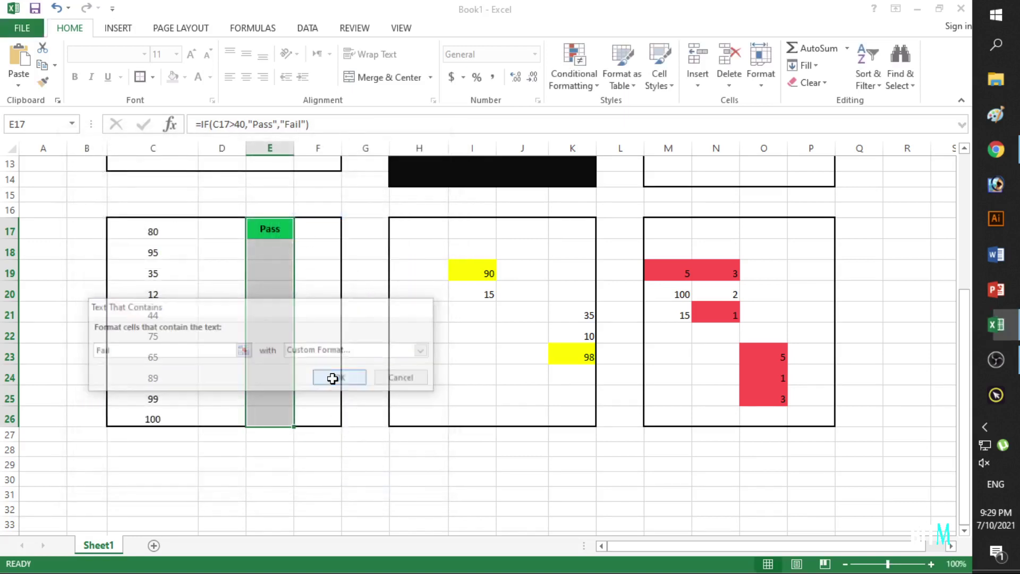
pyautogui.click(317, 394)
# - Copy E17's IF formula down to E26, giving green Pass and red Fail for scores 35 and 12
pyautogui.moveTo(283, 248); pyautogui.dragTo(279, 418)
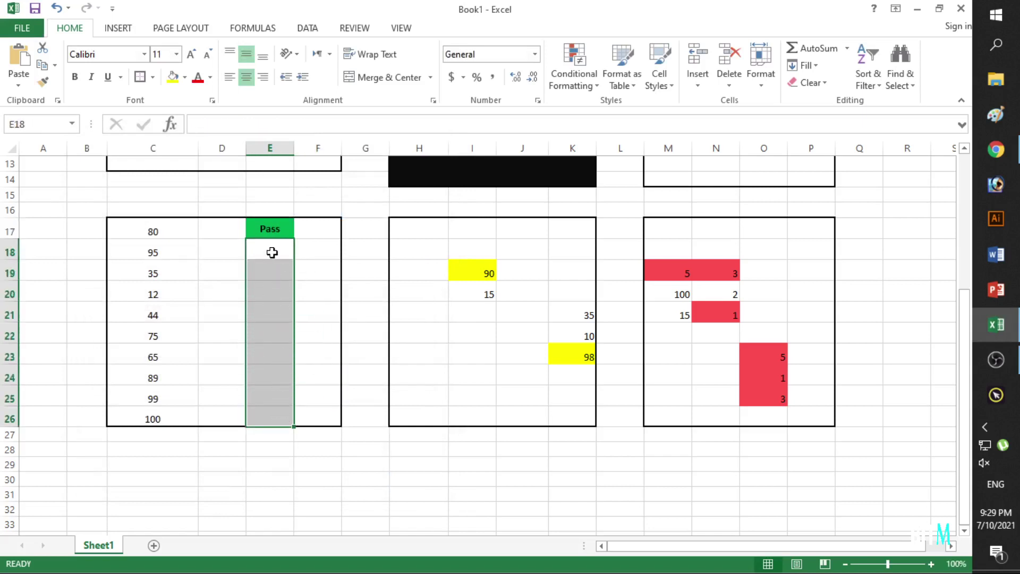
pyautogui.click(269, 253)
pyautogui.click(270, 394)
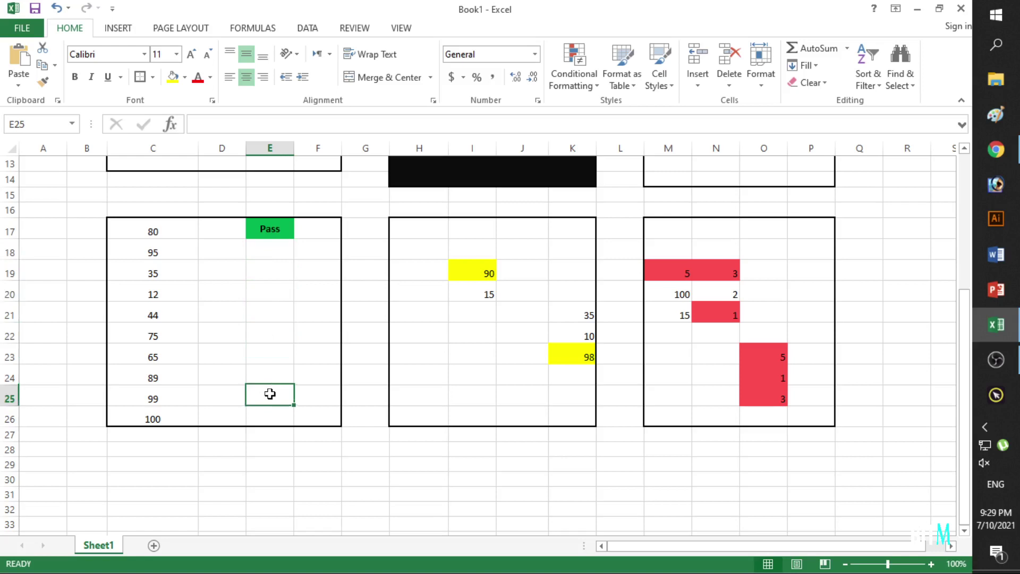
pyautogui.click(269, 229)
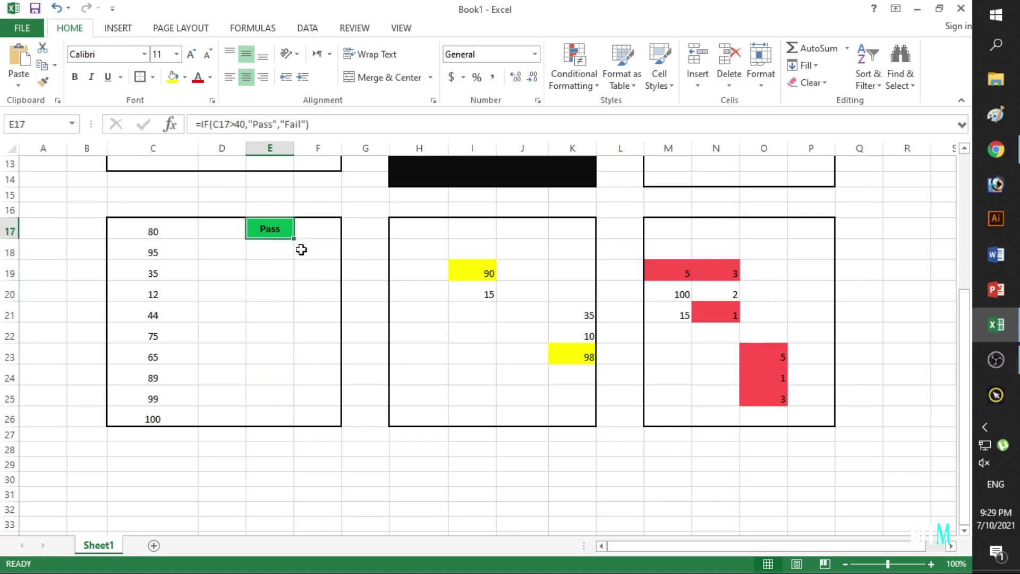
pyautogui.keyDown('ctrl'); pyautogui.scroll(1, 298, 246); pyautogui.keyUp('ctrl')
pyautogui.keyDown('ctrl'); pyautogui.scroll(1, 306, 313); pyautogui.keyUp('ctrl')
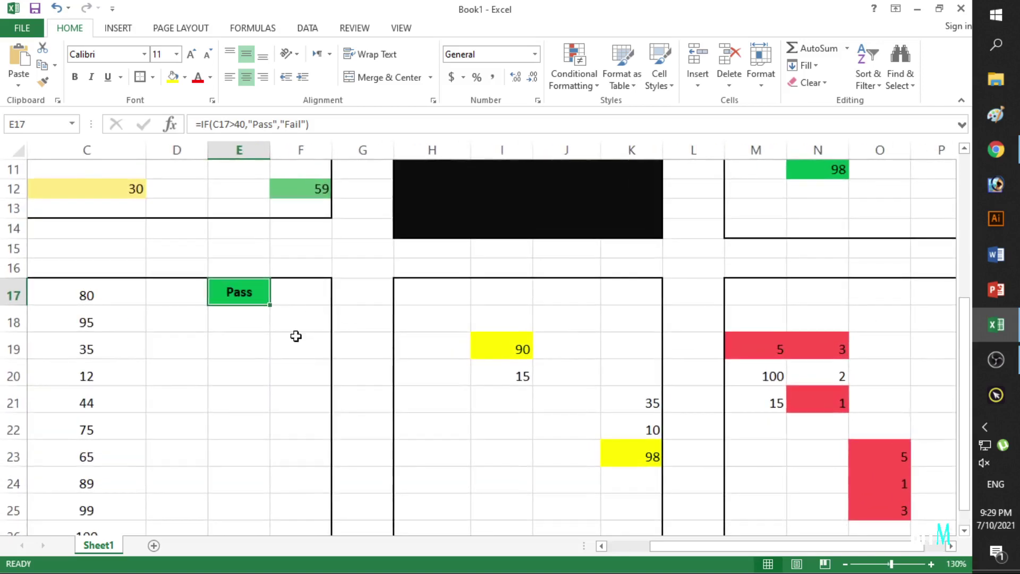
pyautogui.keyDown('ctrl'); pyautogui.scroll(1, 246, 321); pyautogui.keyUp('ctrl')
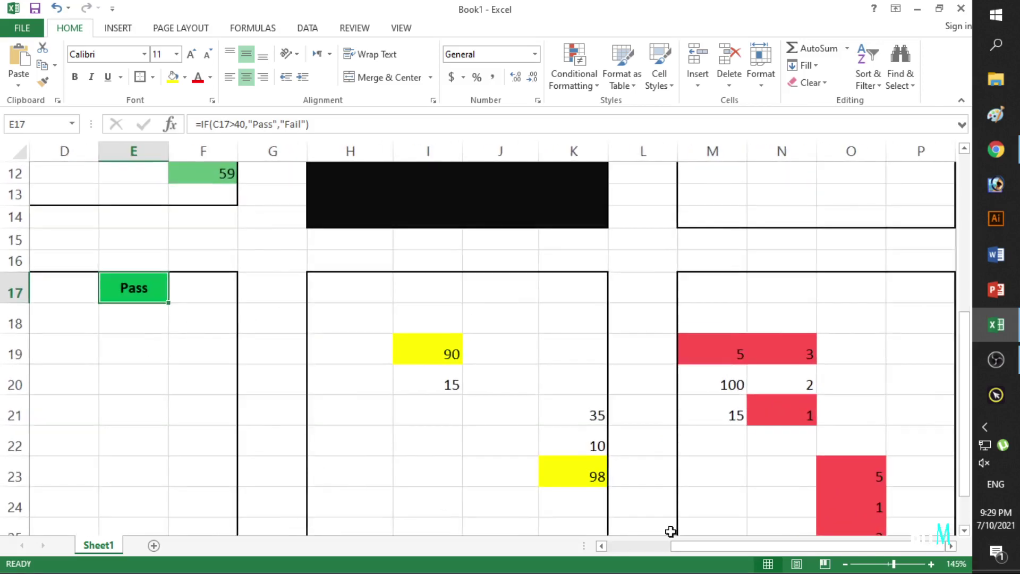
pyautogui.moveTo(671, 546); pyautogui.dragTo(634, 547)
pyautogui.scroll(-1, 478, 436)
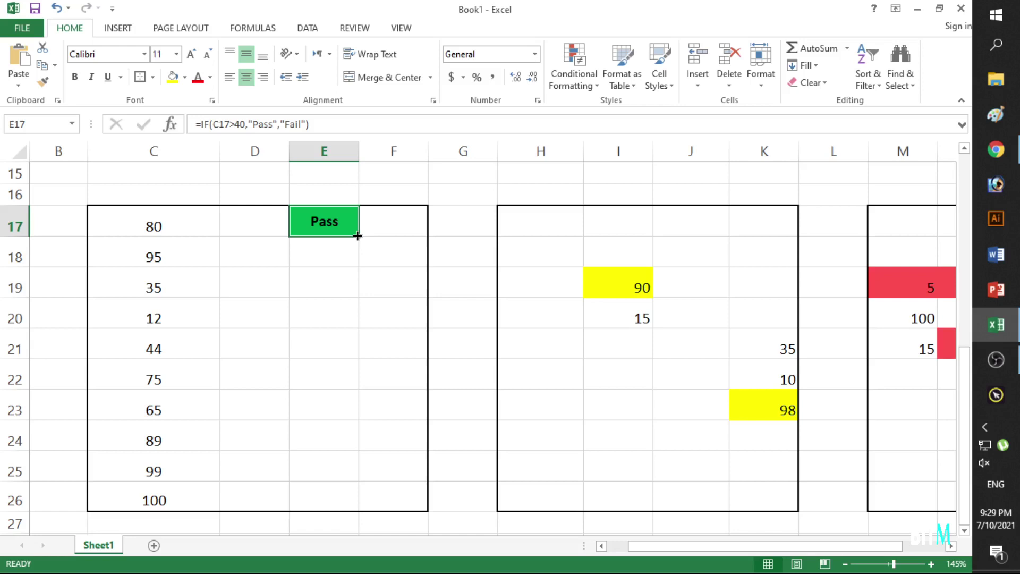
pyautogui.moveTo(357, 236); pyautogui.dragTo(357, 236)
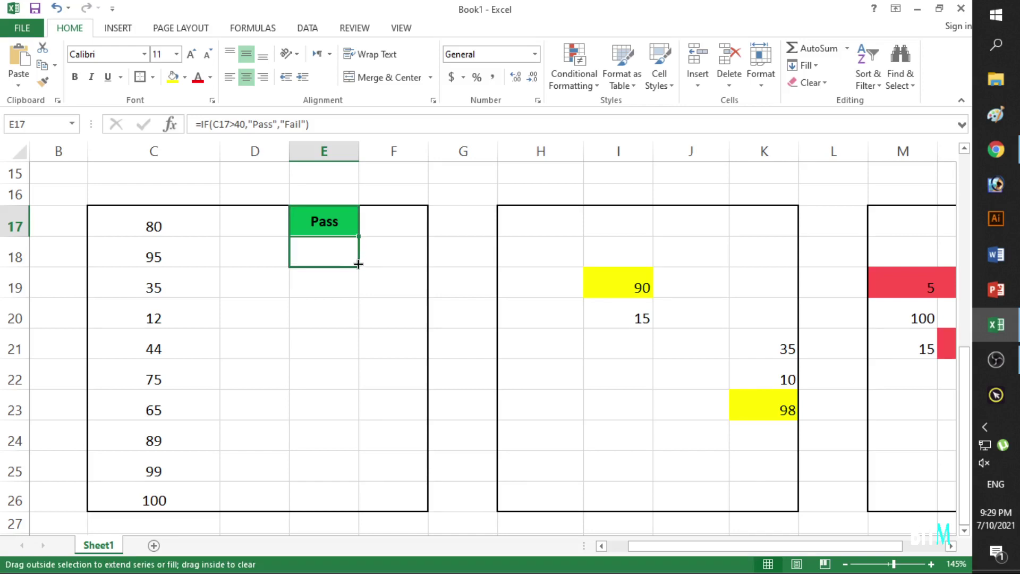
pyautogui.moveTo(358, 241); pyautogui.dragTo(350, 500)
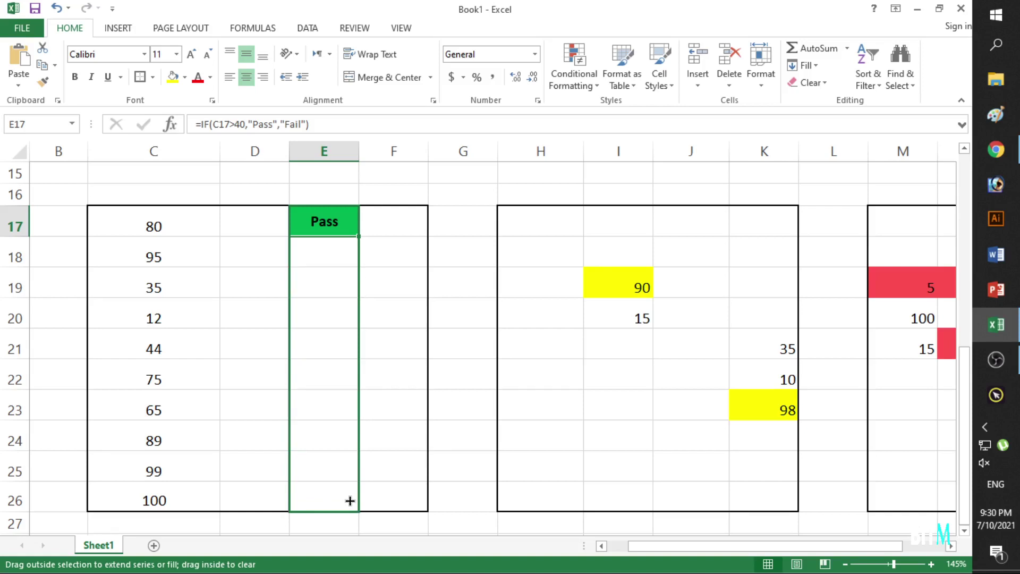
pyautogui.moveTo(350, 500); pyautogui.dragTo(348, 497)
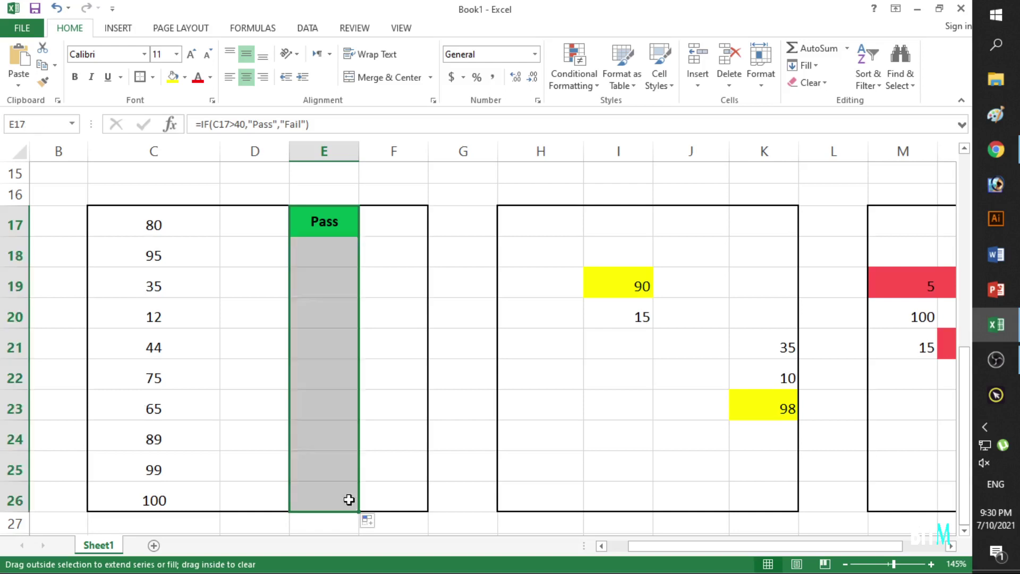
# - Change the score 12 in C20 to 45 and the score 95 in C18 to 13
pyautogui.click(392, 400)
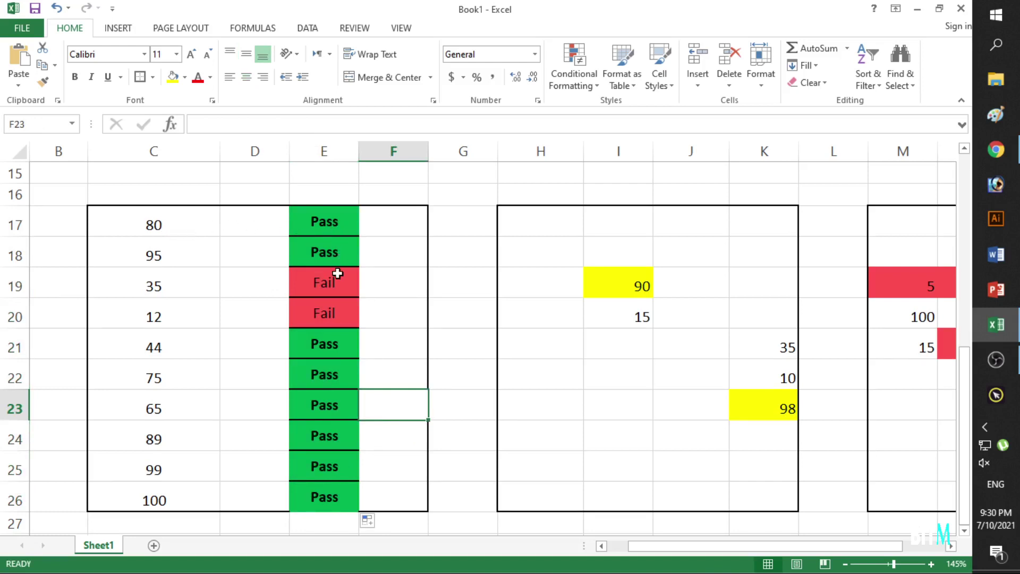
pyautogui.click(178, 292)
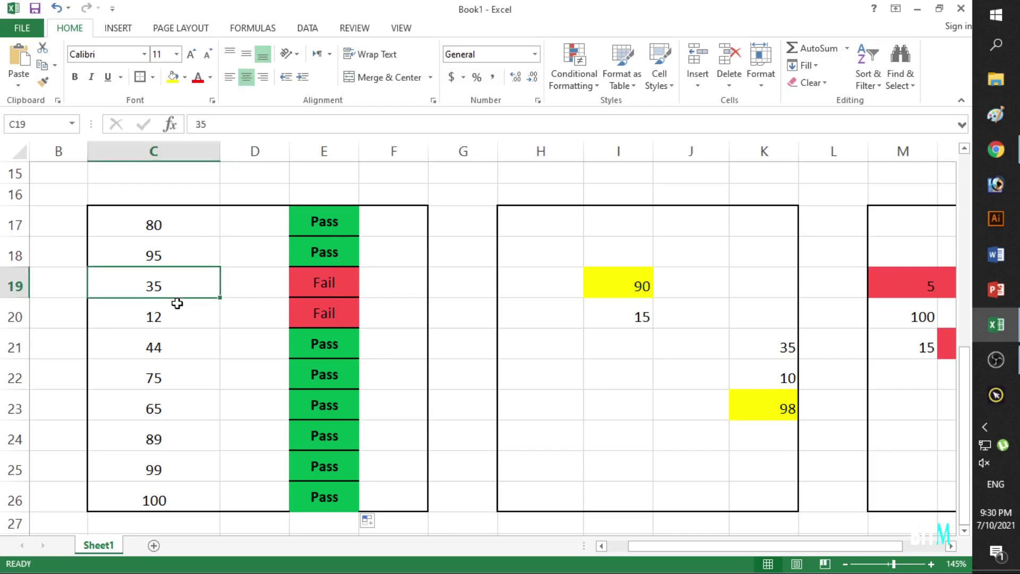
pyautogui.click(177, 318)
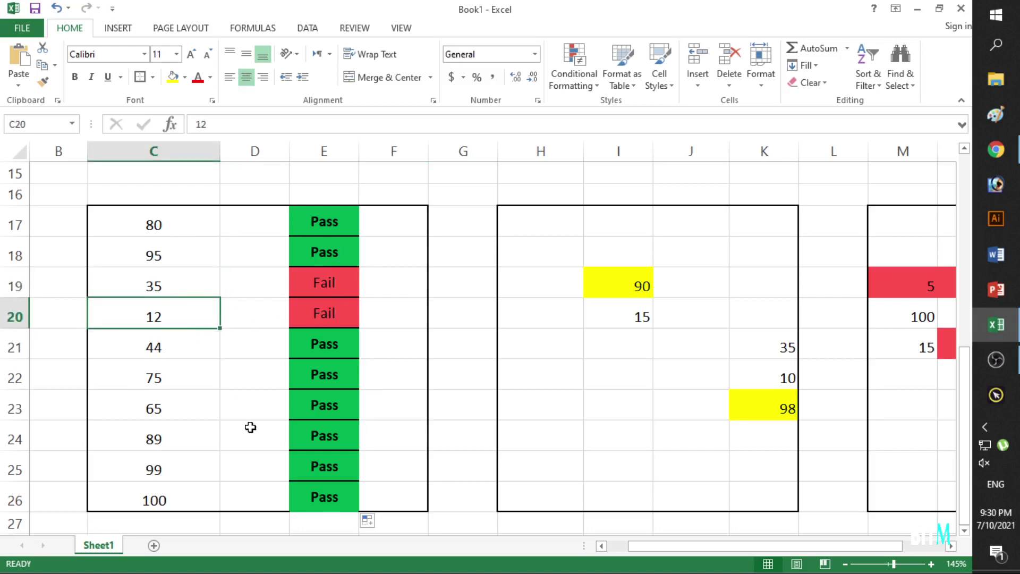
pyautogui.write('45')
pyautogui.press('Return')
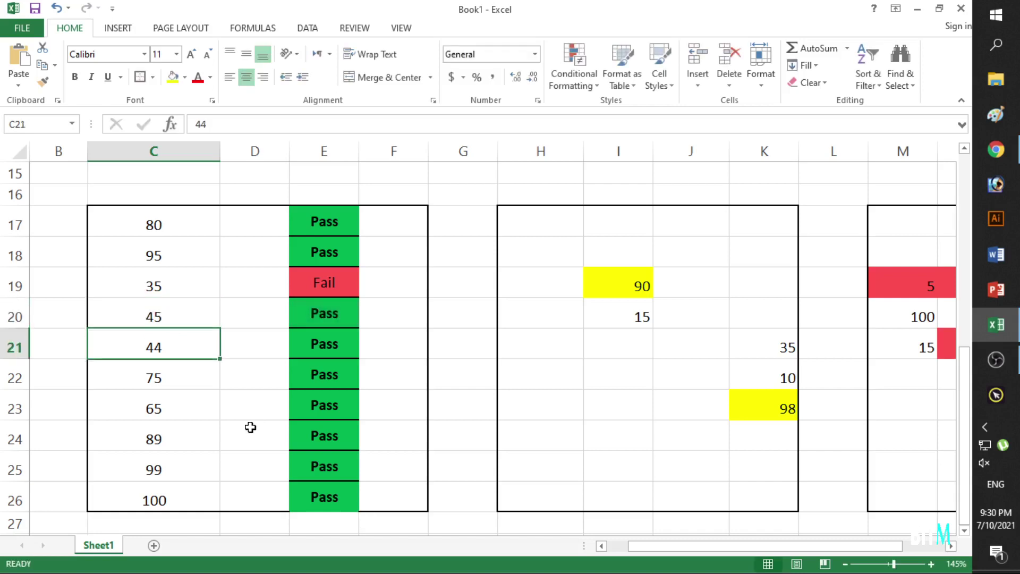
pyautogui.click(182, 253)
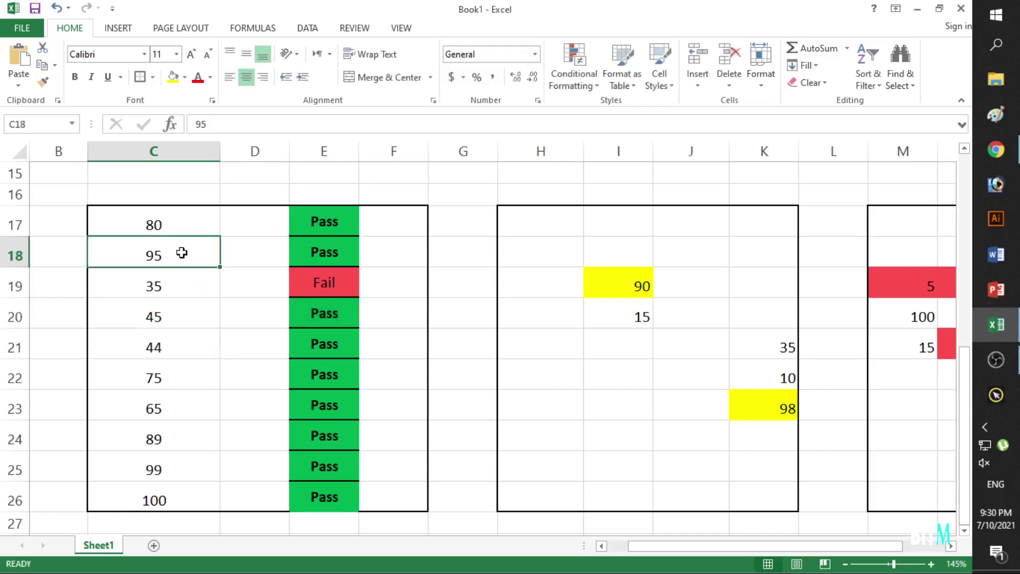
pyautogui.write('13')
pyautogui.press('Return')
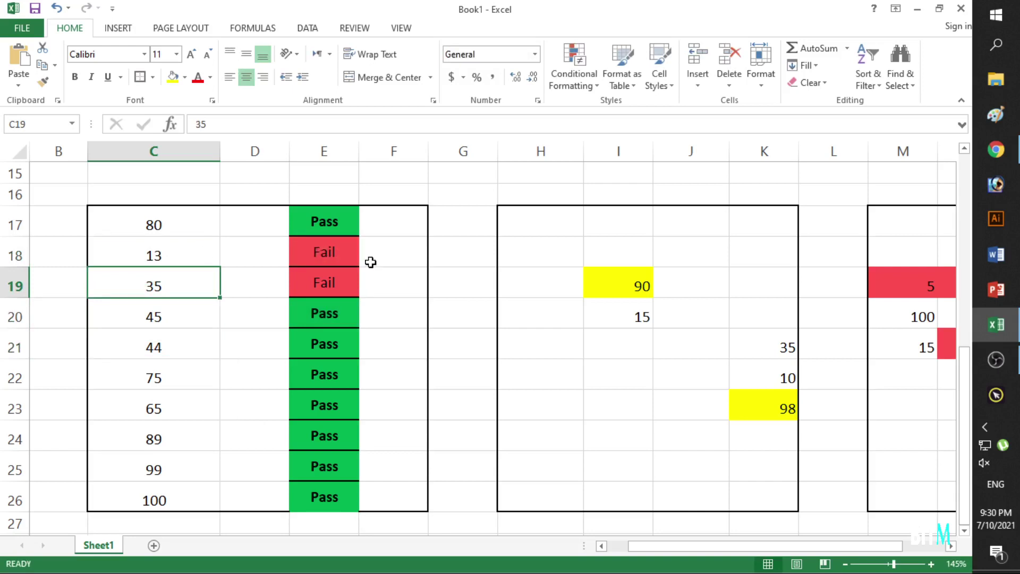
# - Remove all borders from C17:F26, then give it a single Outside Border
pyautogui.moveTo(154, 224); pyautogui.dragTo(379, 500)
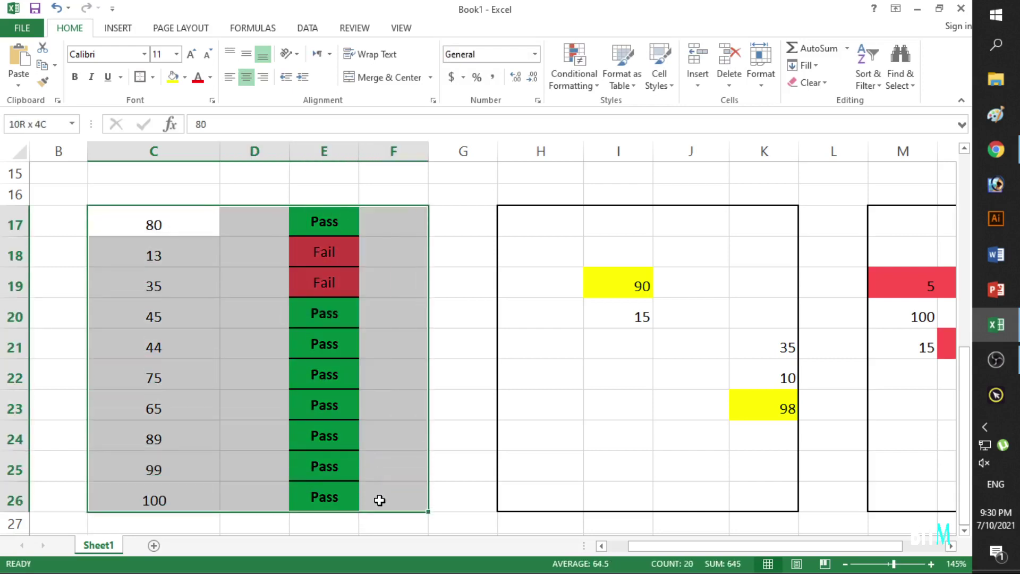
pyautogui.click(153, 77)
pyautogui.click(151, 183)
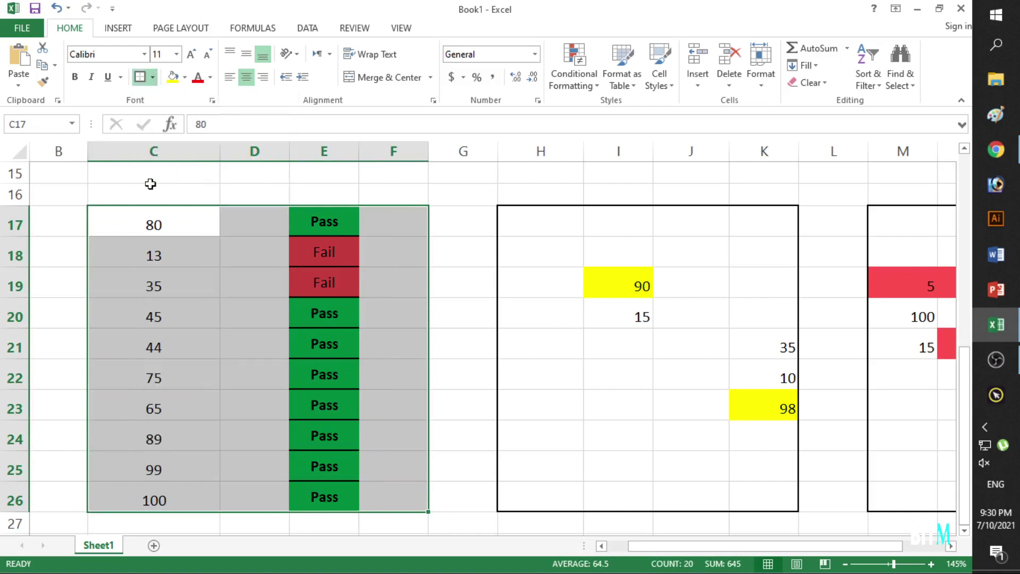
pyautogui.click(152, 77)
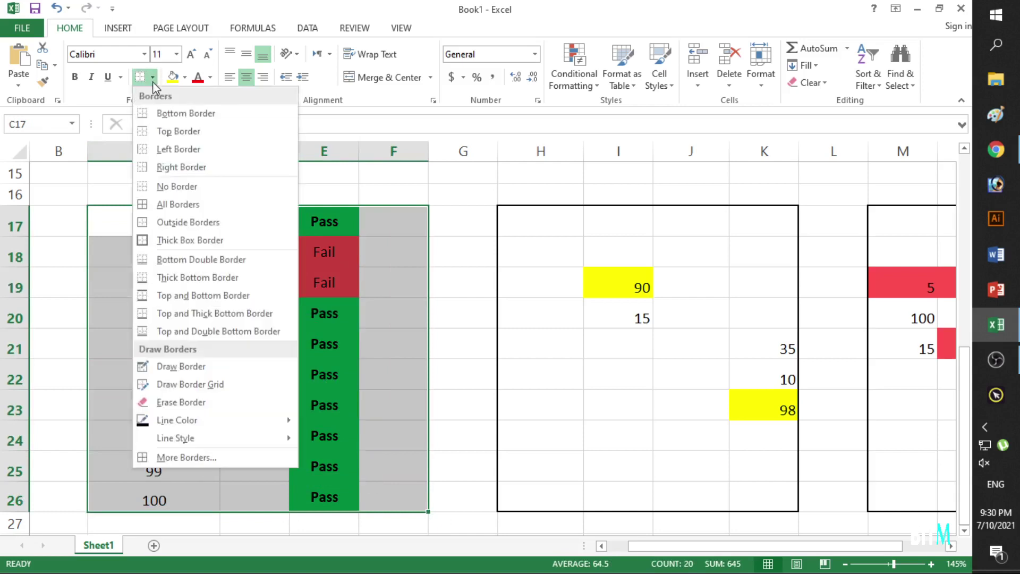
pyautogui.click(160, 223)
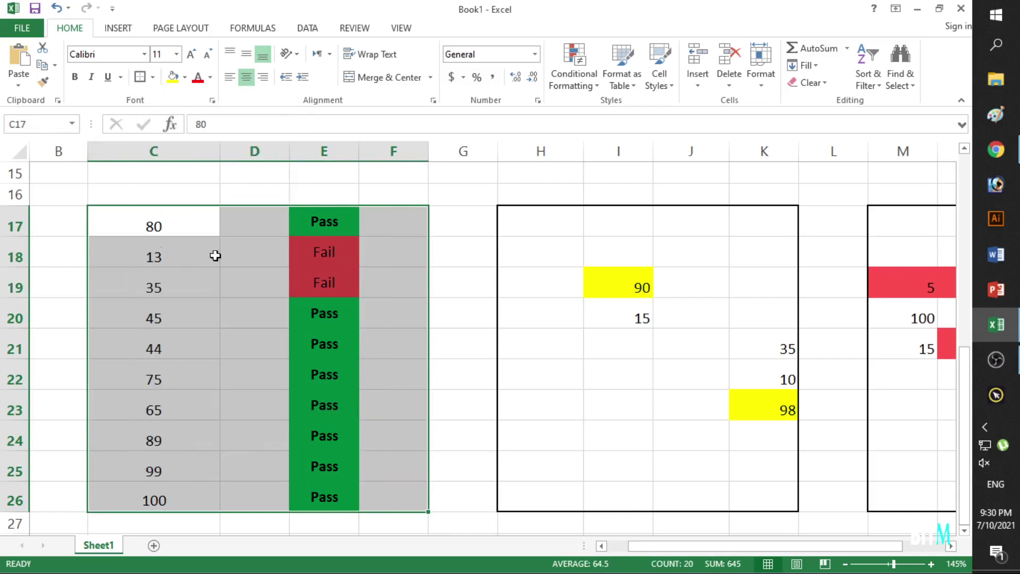
pyautogui.click(455, 241)
pyautogui.scroll(-1, 423, 302)
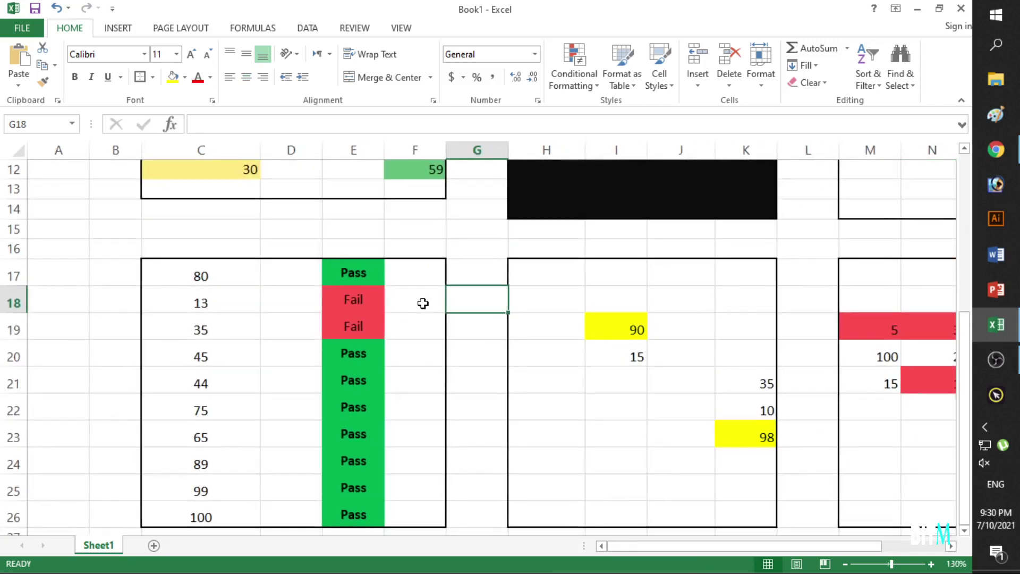
pyautogui.scroll(-1, 423, 303)
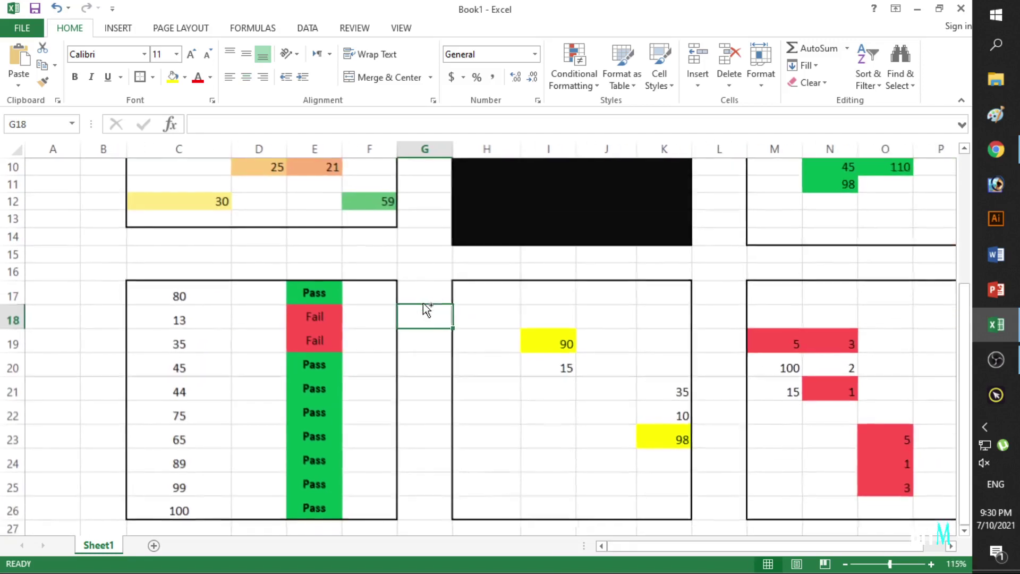
pyautogui.click(323, 294)
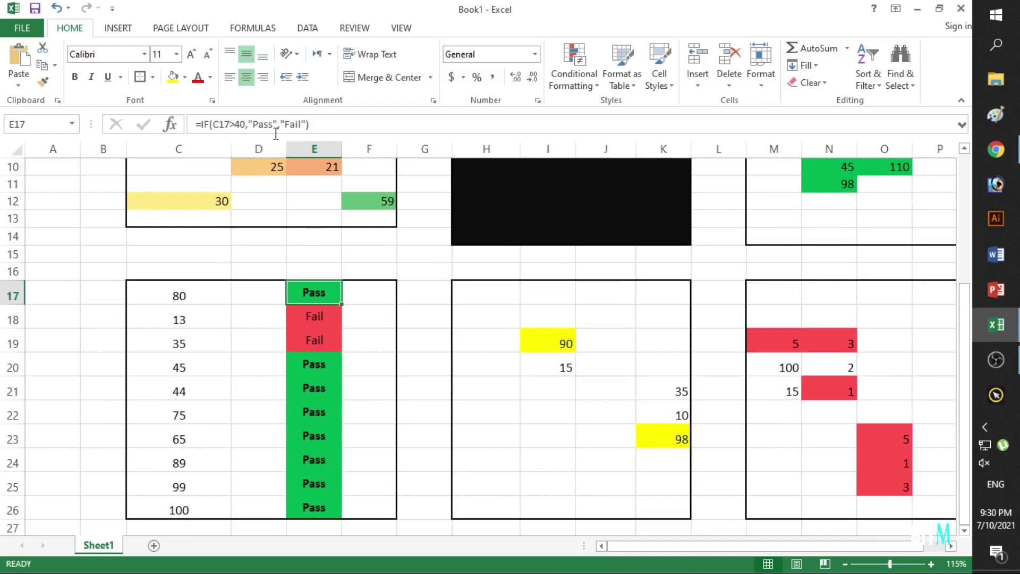
pyautogui.moveTo(324, 127); pyautogui.dragTo(192, 124)
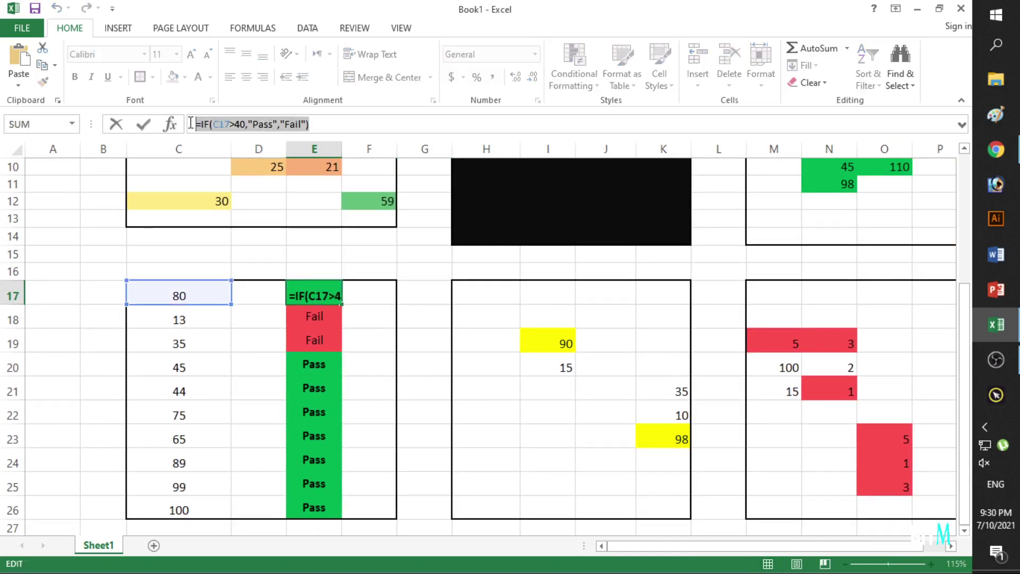
pyautogui.click(333, 126)
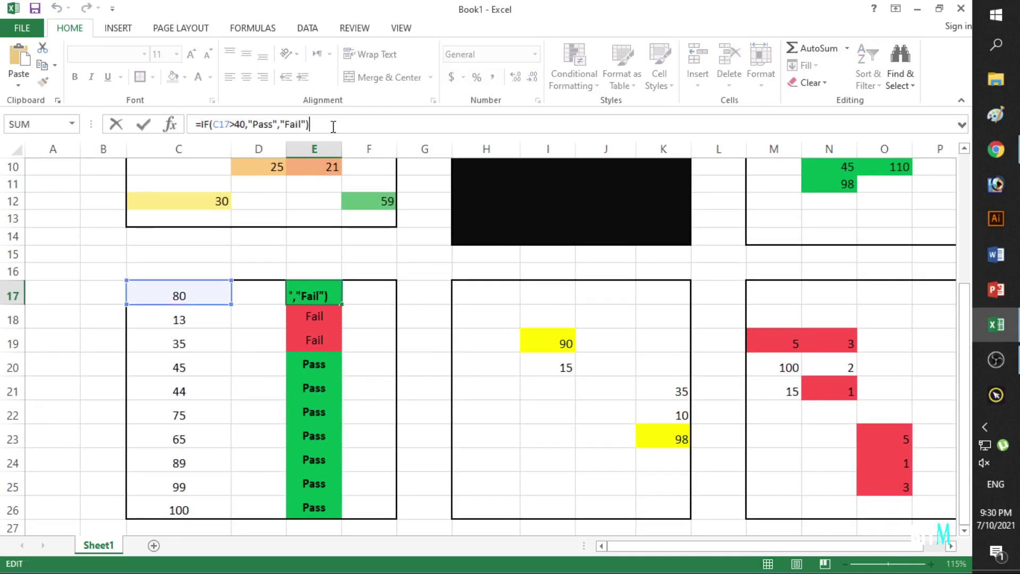
pyautogui.click(424, 230)
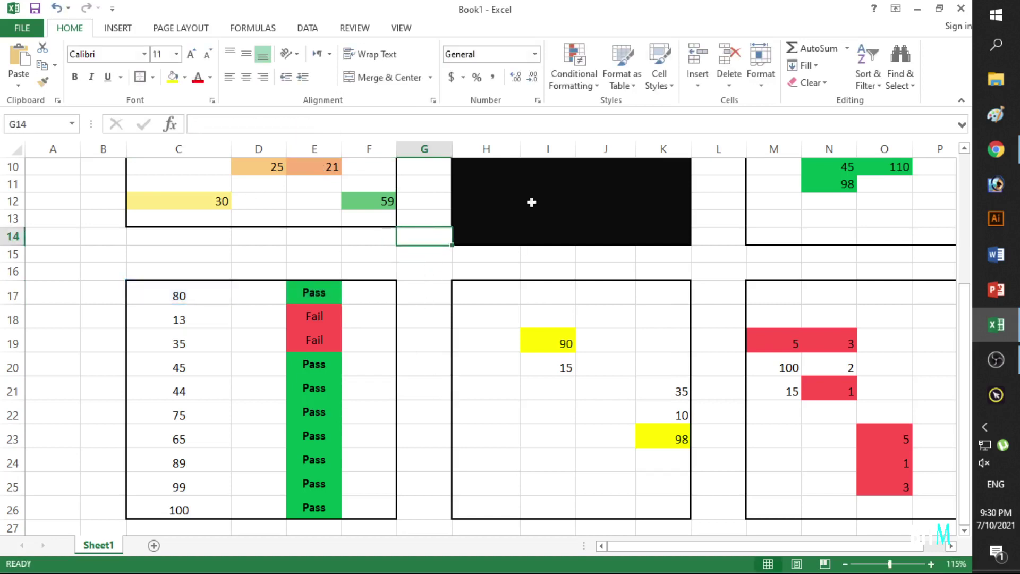
pyautogui.click(573, 66)
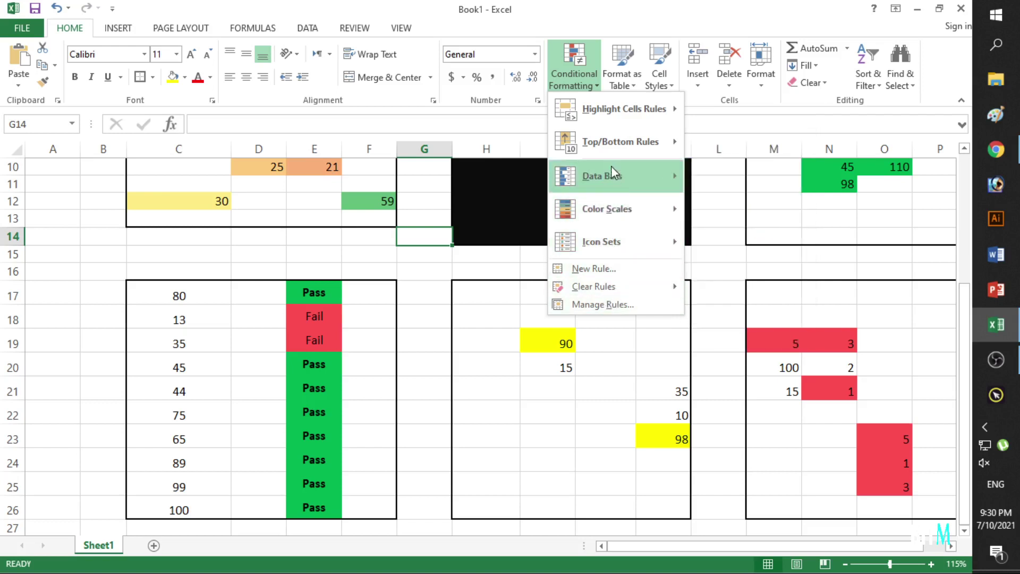
pyautogui.moveTo(620, 142)
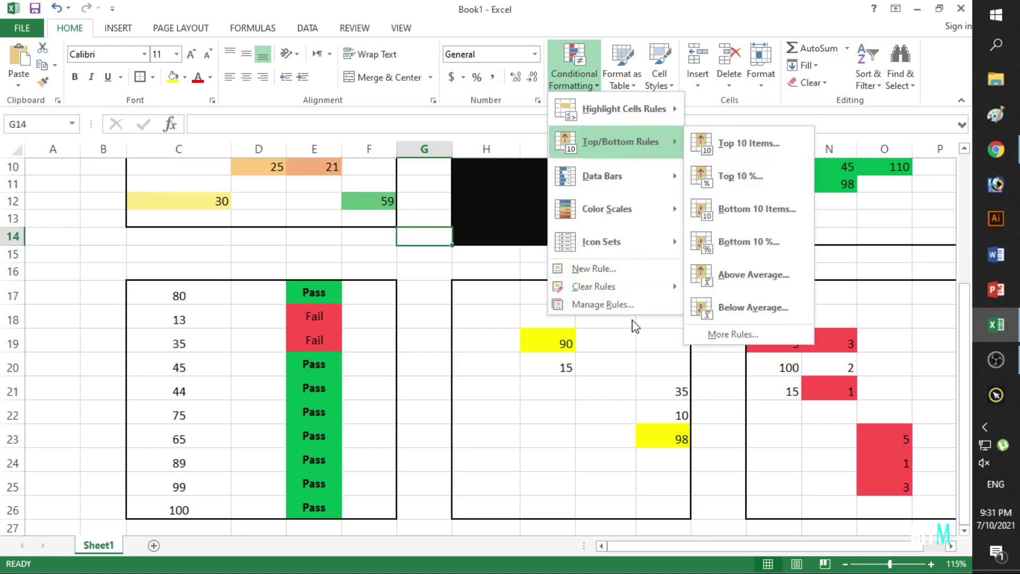
pyautogui.click(418, 330)
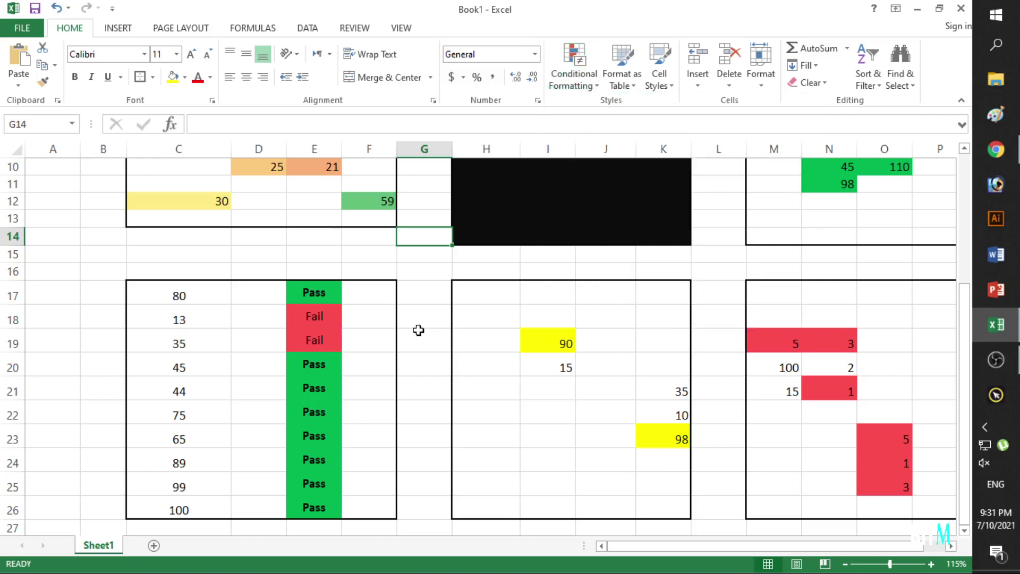